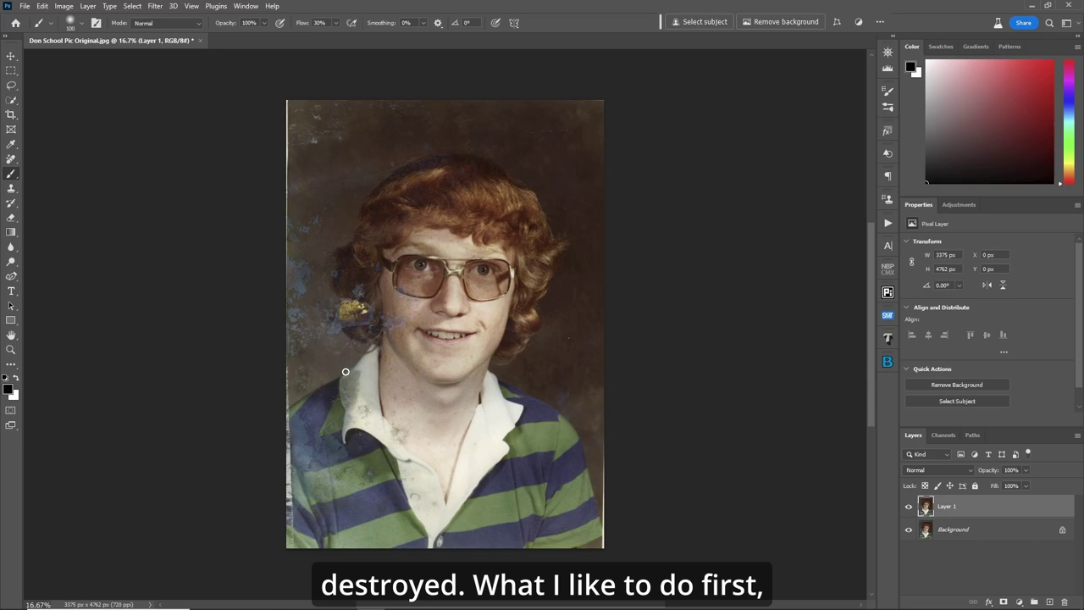
- In Quick Mask mode, paint over the blue damage in the background left of the hair, using a 200 px brush at 50% flow
key("ctrl+plus")
key("ctrl+plus")
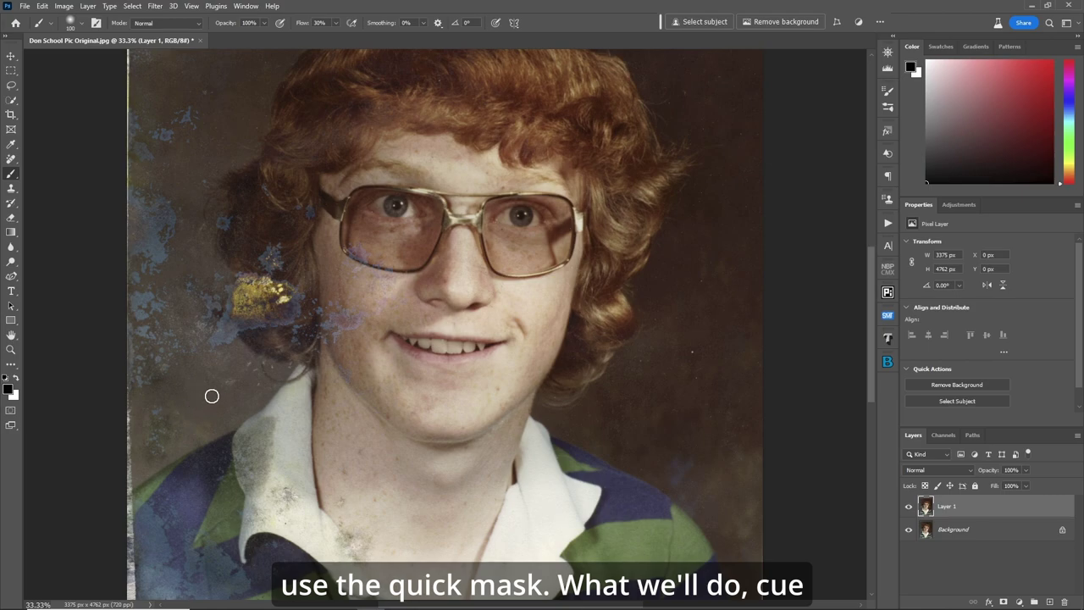
key("q")
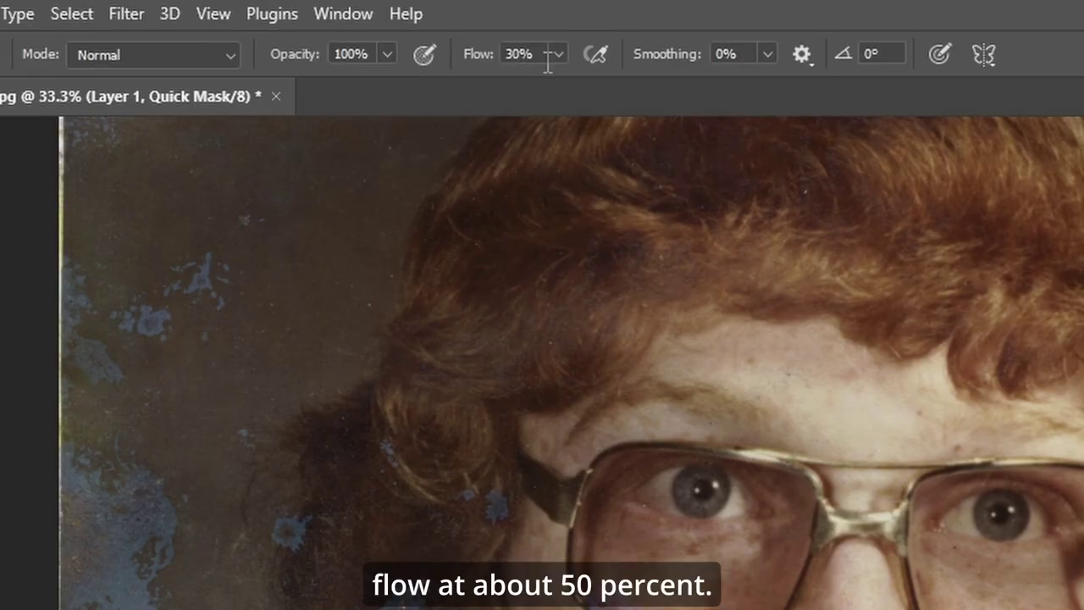
double_click(531, 53)
type("50")
key("Return")
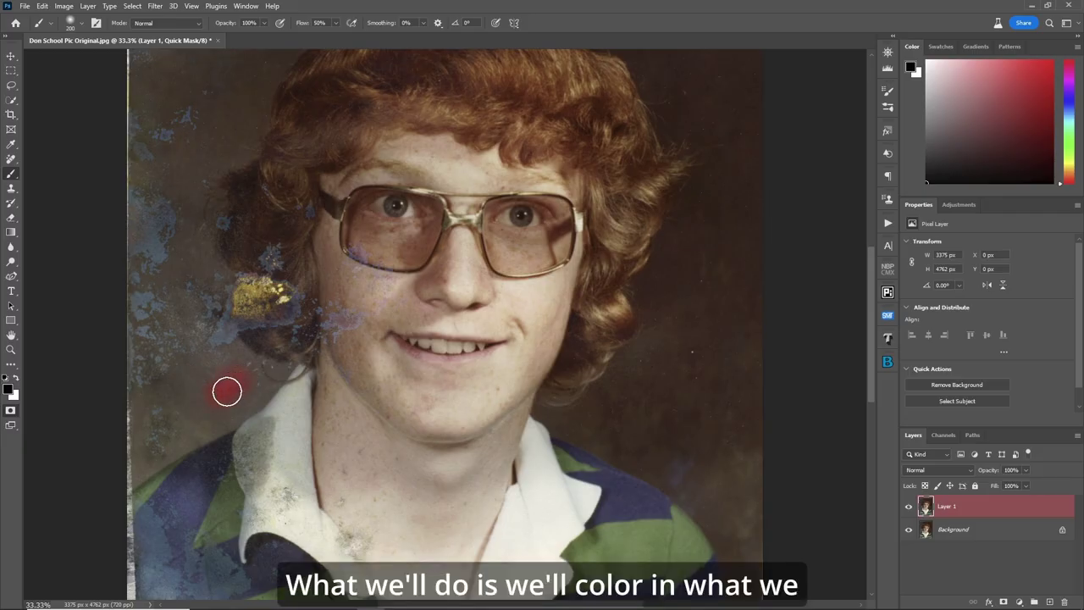
mouse_move(227, 392)
left_mouse_down()
mouse_move(155, 455)
mouse_move(184, 428)
mouse_move(145, 368)
mouse_move(124, 365)
mouse_move(140, 305)
mouse_move(203, 357)
mouse_move(160, 396)
mouse_move(189, 299)
mouse_move(129, 293)
mouse_move(160, 260)
mouse_move(170, 110)
mouse_move(180, 205)
left_mouse_up()
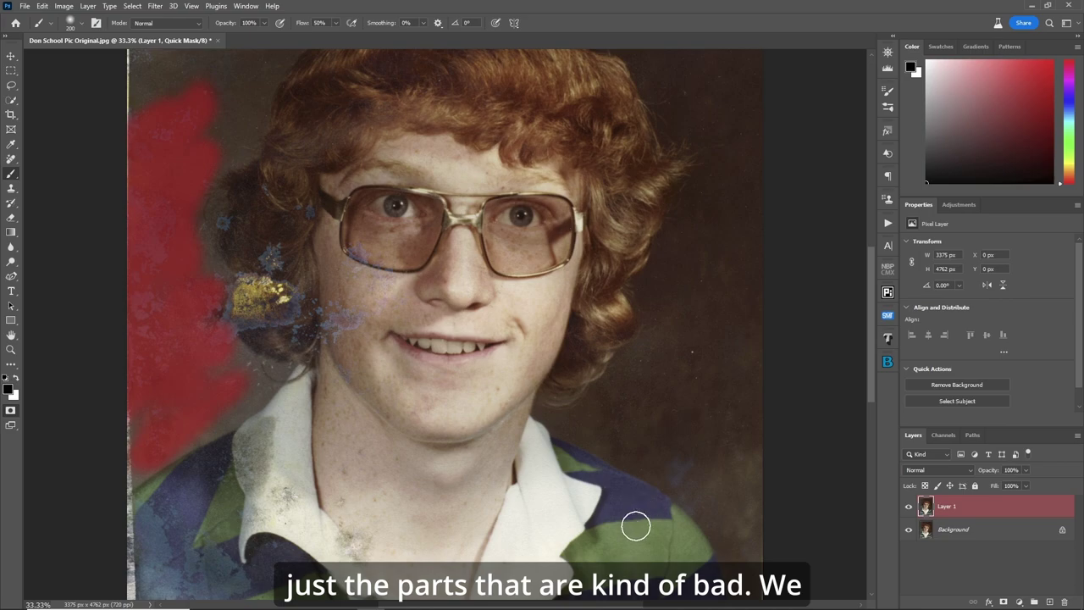
- Extend the quick mask over the scratches across the upper background and the spots in the background right of the hair
scroll(668, 452, "up", 5)
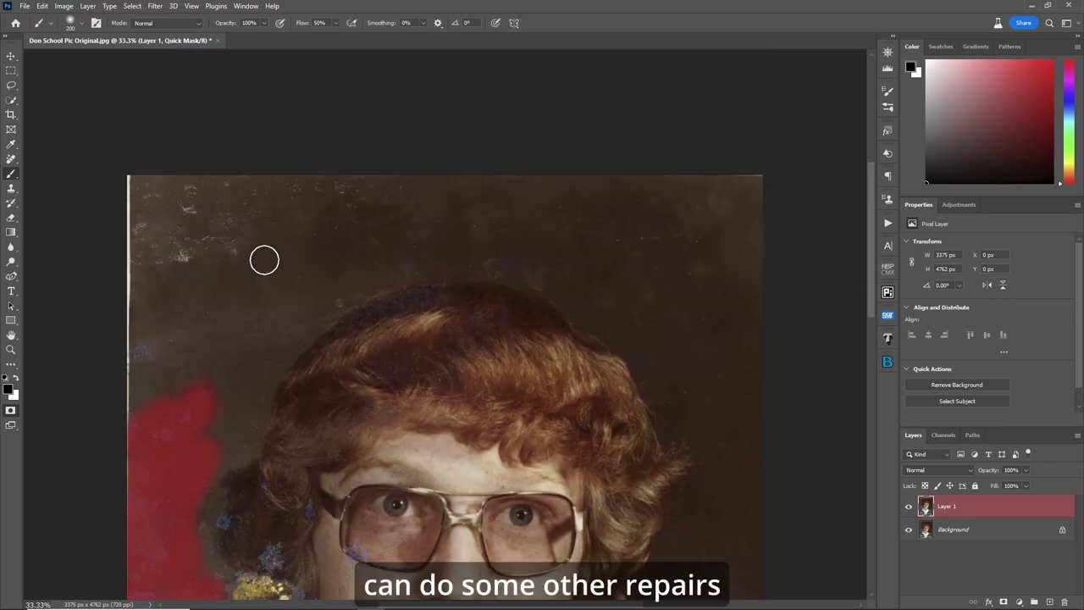
mouse_move(737, 235)
left_mouse_down()
mouse_move(547, 262)
mouse_move(702, 308)
mouse_move(714, 369)
left_mouse_up()
mouse_move(391, 187)
left_mouse_down()
mouse_move(100, 193)
mouse_move(184, 206)
mouse_move(186, 237)
mouse_move(145, 270)
mouse_move(103, 236)
mouse_move(205, 179)
mouse_move(349, 182)
mouse_move(383, 206)
mouse_move(252, 249)
left_mouse_up()
mouse_move(407, 260)
left_mouse_down()
mouse_move(259, 337)
mouse_move(162, 343)
mouse_move(140, 364)
mouse_move(120, 443)
mouse_move(168, 420)
mouse_move(125, 323)
mouse_move(147, 228)
left_mouse_up()
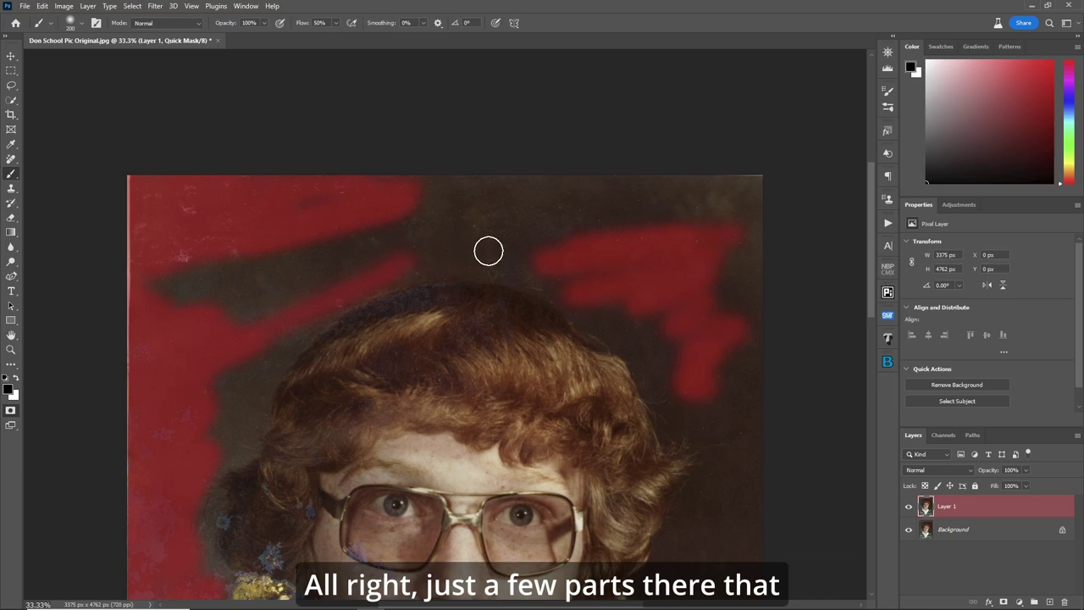
left_click_drag(484, 247, 537, 259)
scroll(877, 298, "down", 2)
scroll(850, 361, "down", 10)
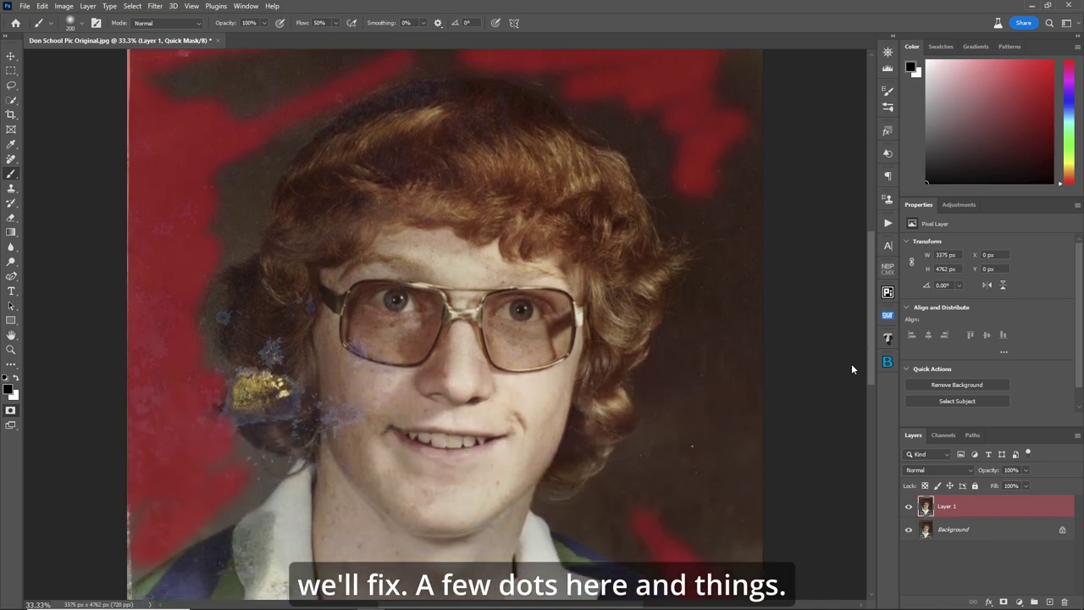
mouse_move(709, 246)
left_mouse_down()
mouse_move(697, 284)
mouse_move(708, 381)
mouse_move(692, 320)
mouse_move(701, 292)
left_mouse_up()
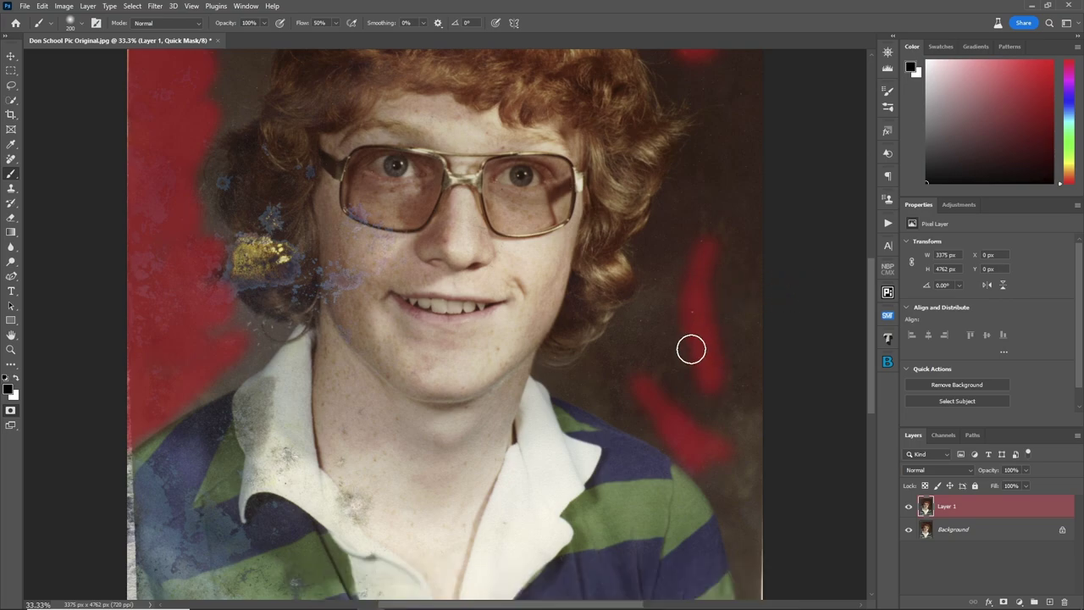
- Convert the quick mask to an inverted selection and run Generative Fill on the damaged background with the prompt "remove"
key("q")
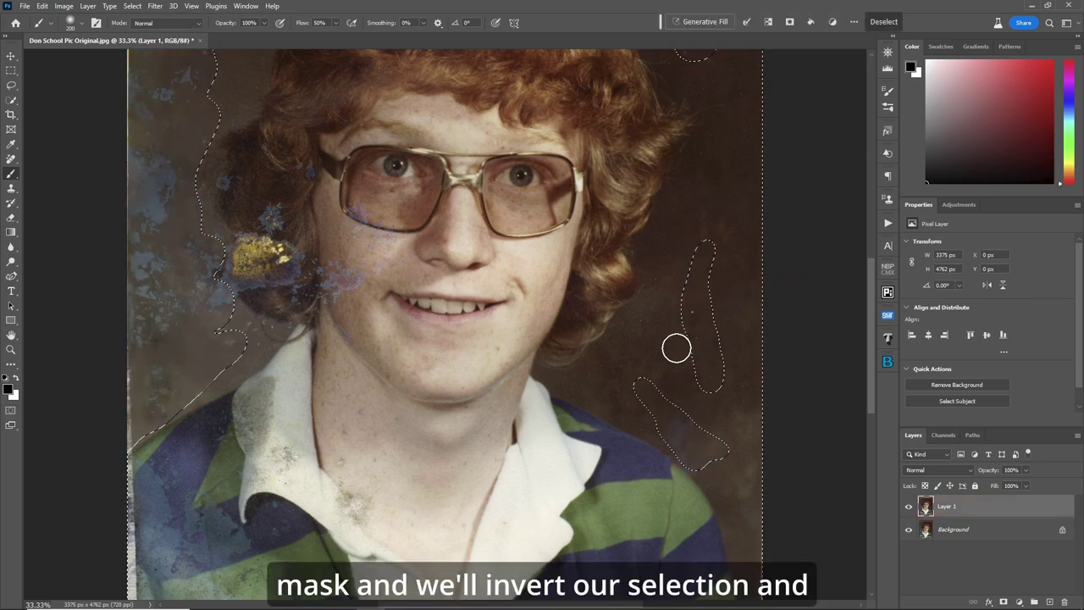
key("ctrl+shift+i")
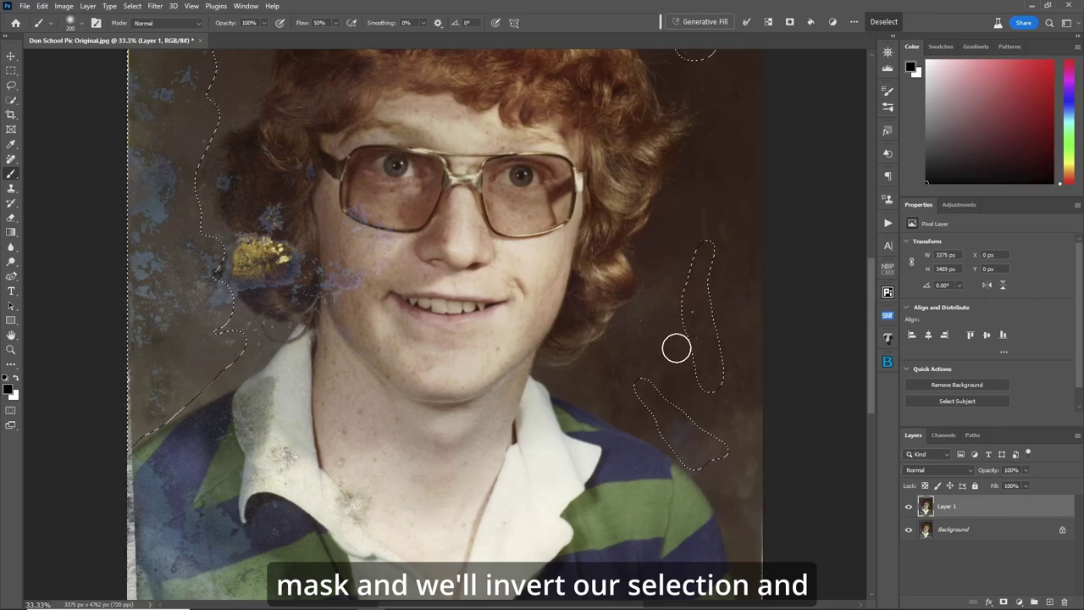
left_click(700, 23)
type("remove")
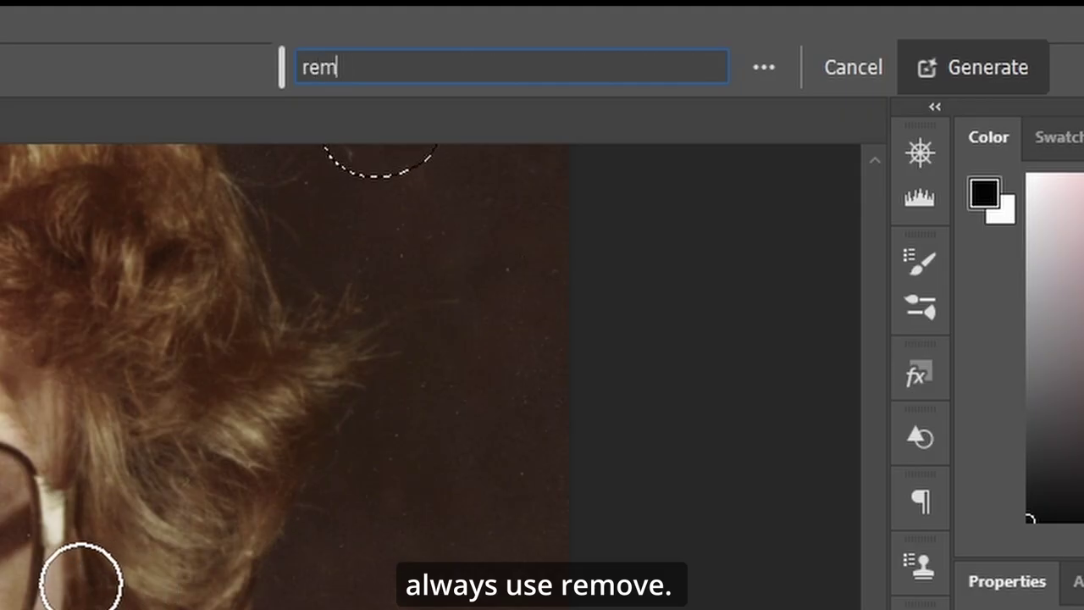
key("Return")
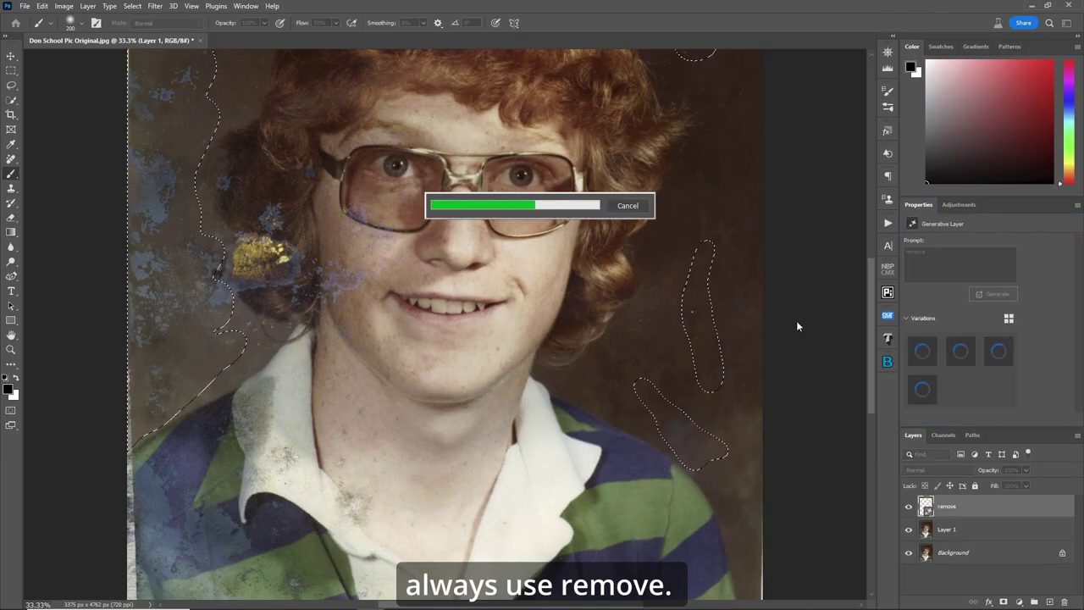
- Compare the background fill's variations, then generate another batch and choose the second variation of the new set
key("ctrl+0")
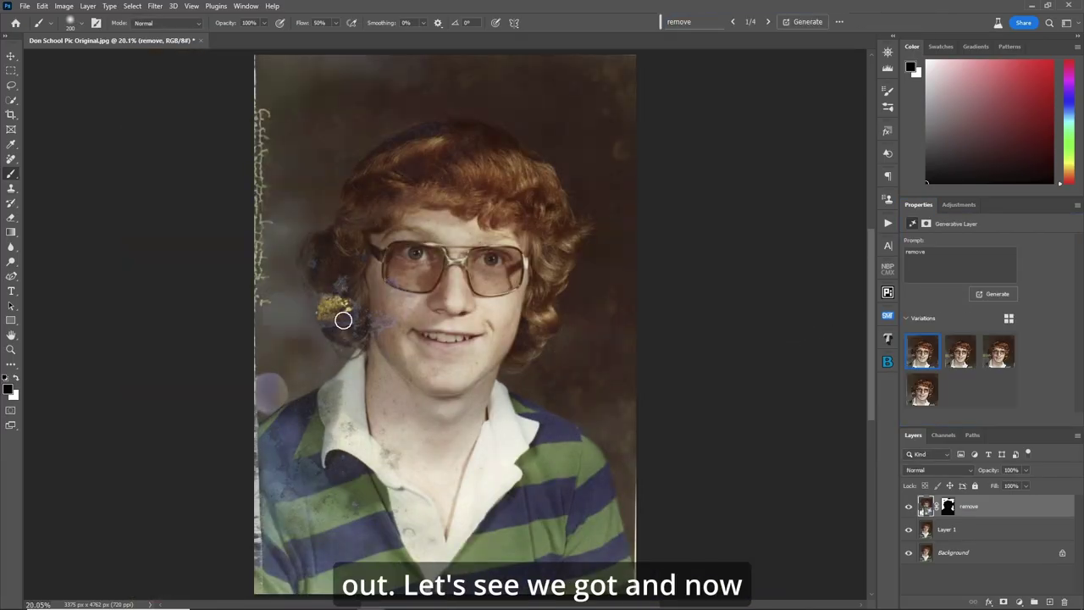
left_click(961, 354)
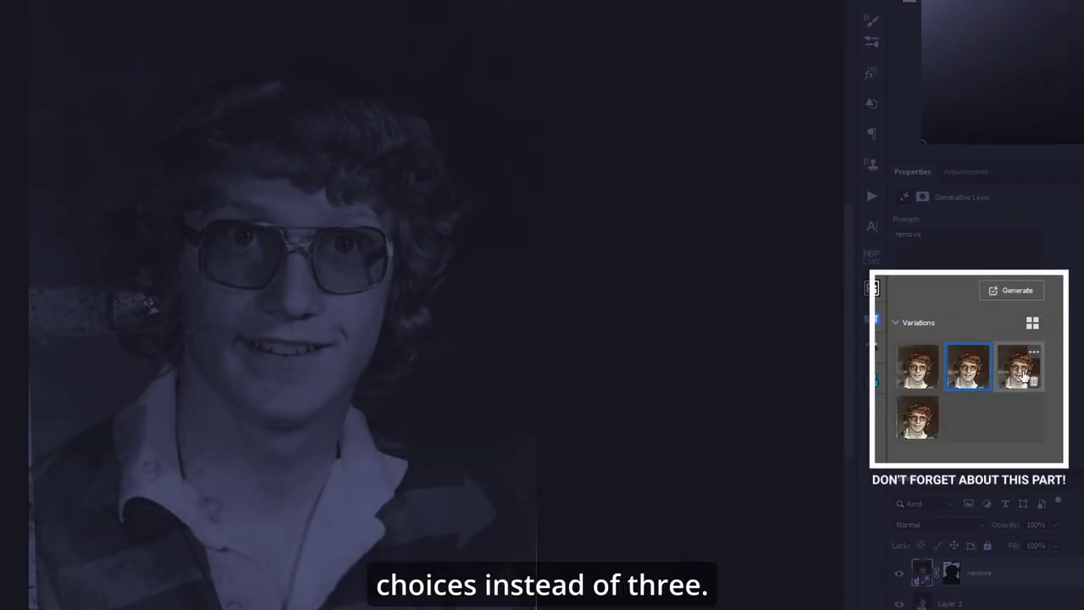
left_click(1021, 371)
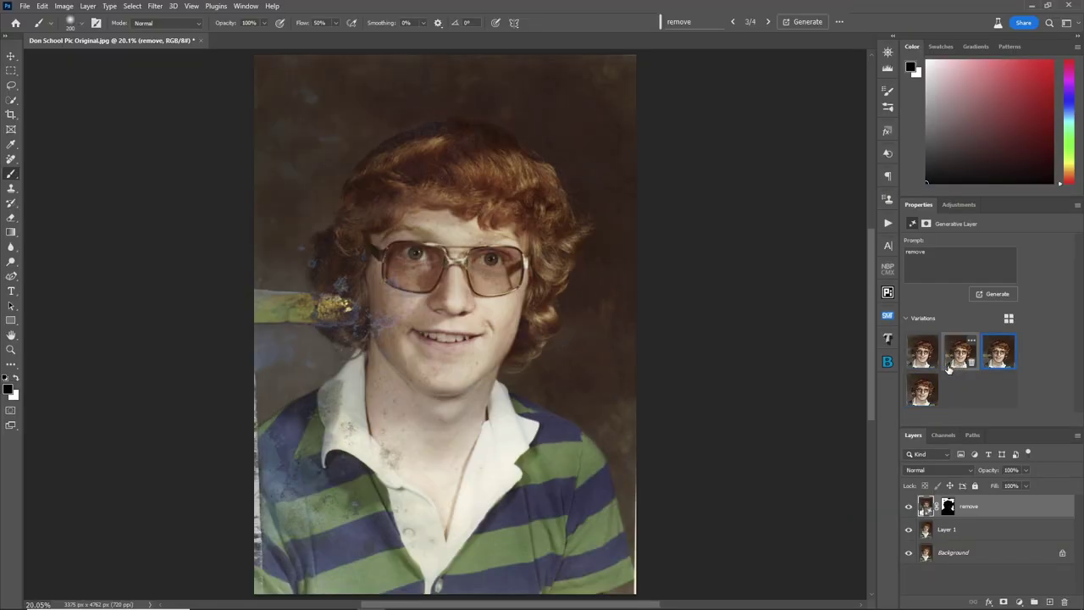
left_click(920, 392)
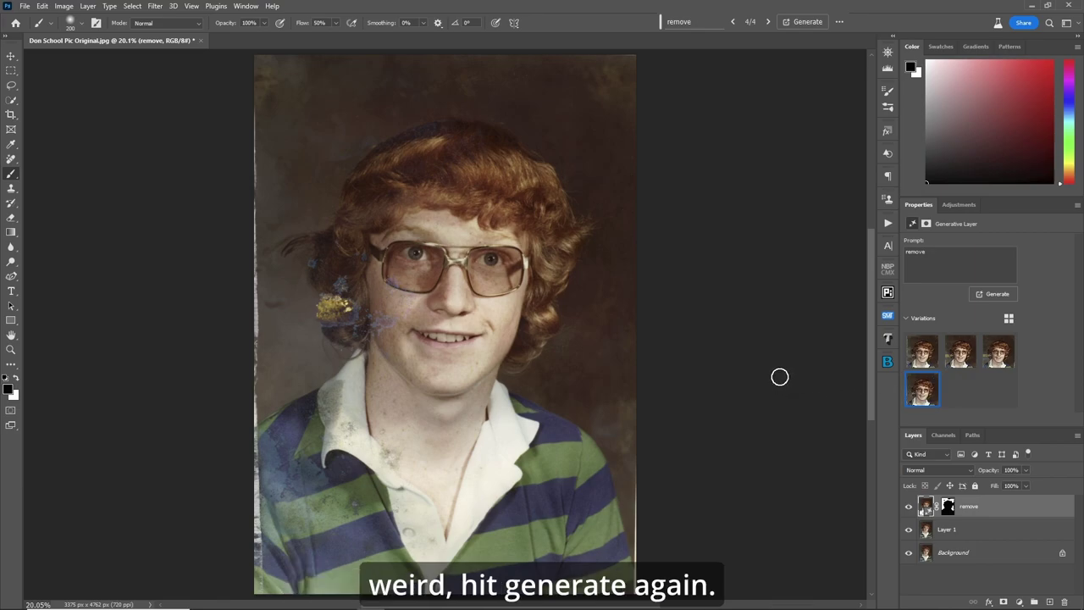
left_click(998, 294)
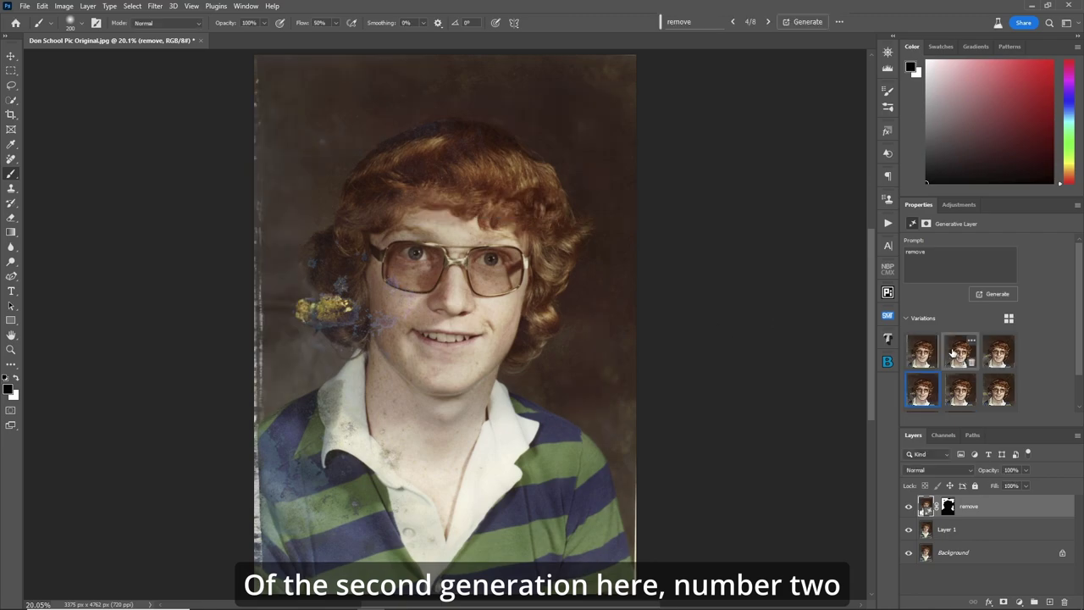
left_click(960, 351)
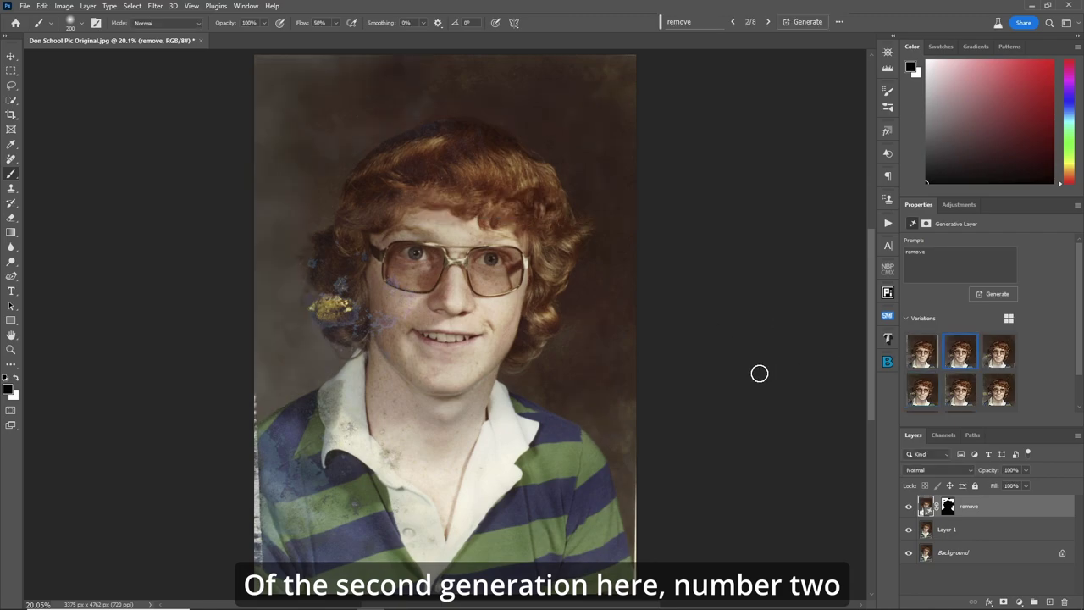
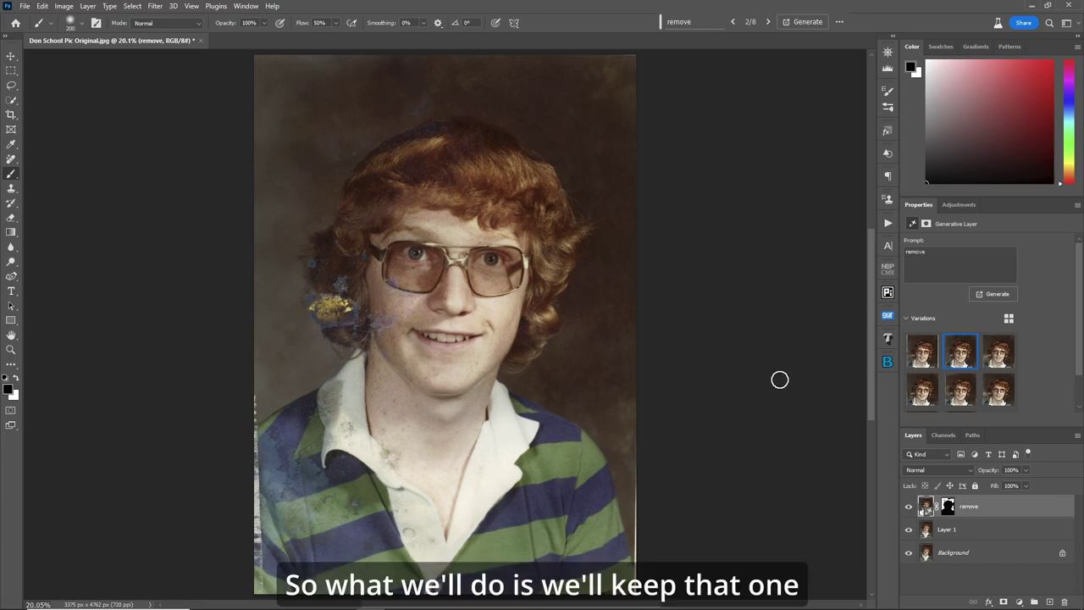
- Rename the generative background layer to "remove BG"
double_click(970, 505)
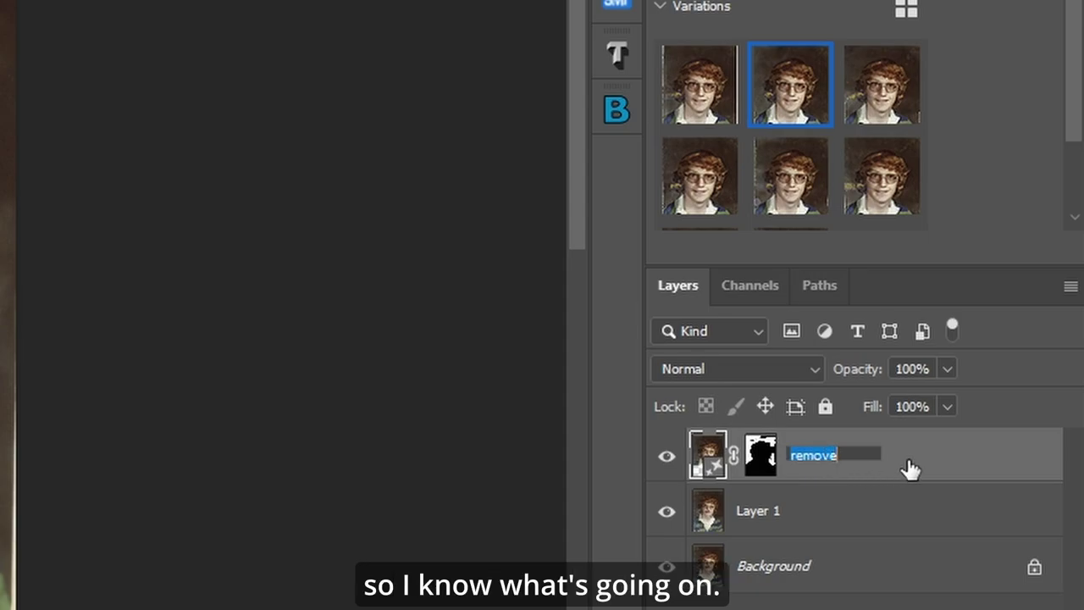
key("Right")
type("BG")
key("Return")
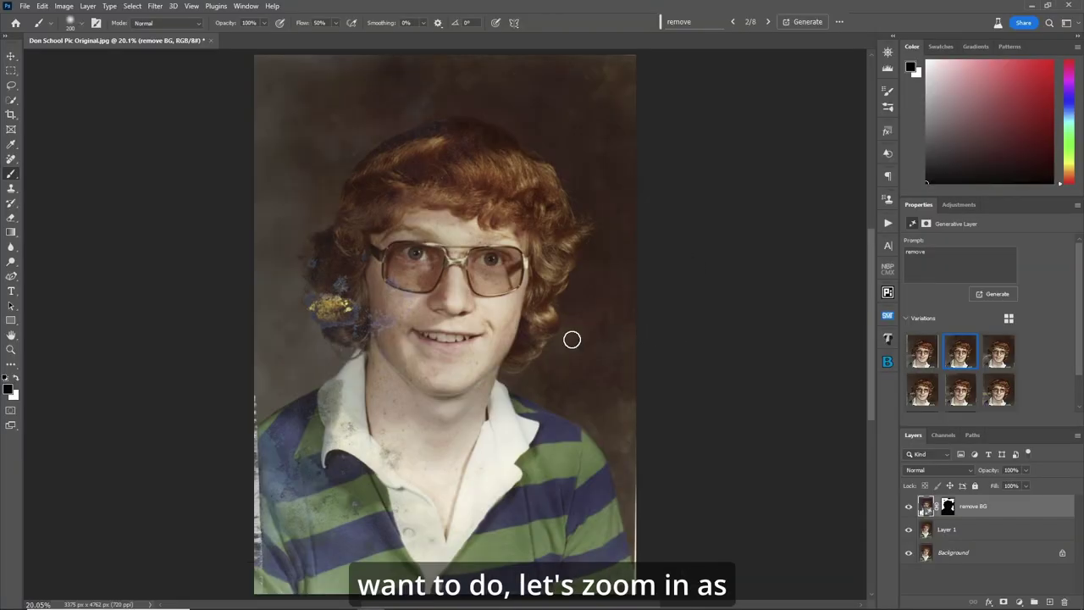
- With a 100 px brush at 30% flow, paint a quick mask over the blue damage on the left cheek and jaw
key("ctrl+plus")
key("ctrl+plus")
key("ctrl+plus")
key("ctrl+plus")
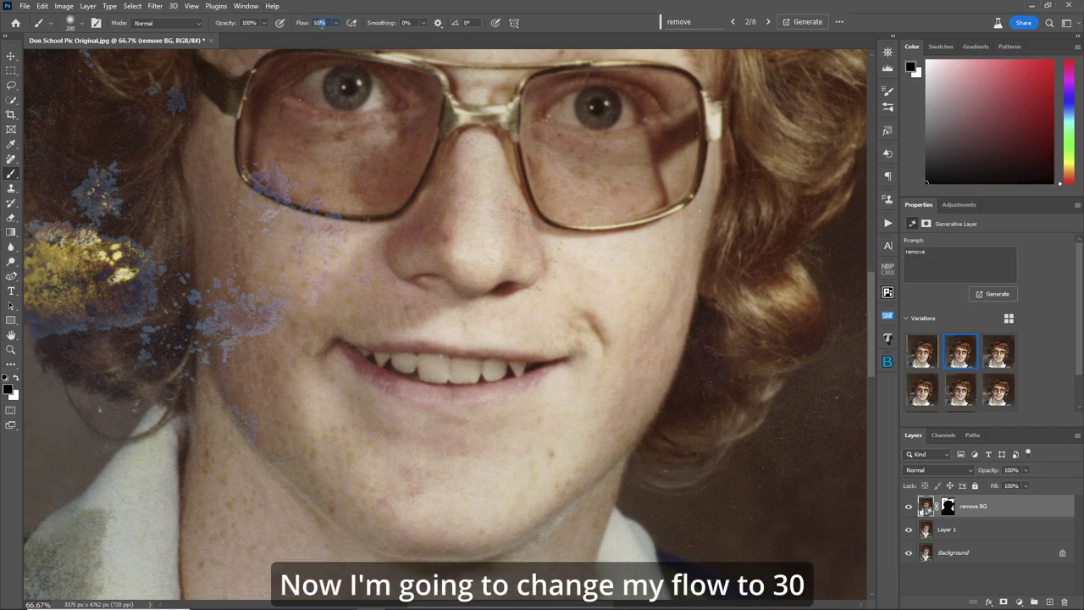
type("30")
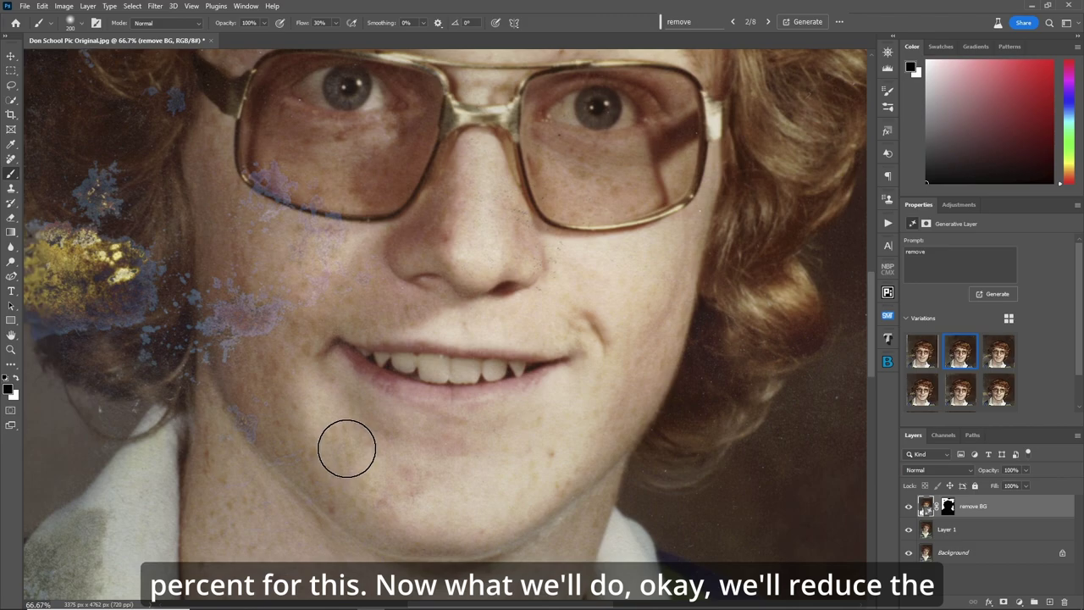
key("bracketleft")
key("bracketleft")
key("bracketleft")
key("bracketleft")
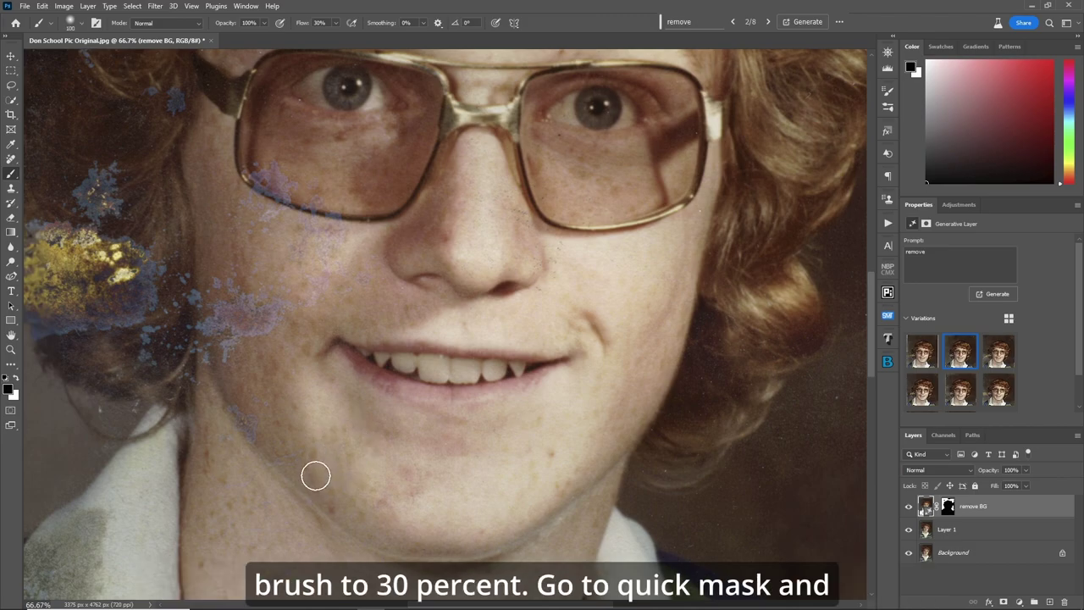
key("q")
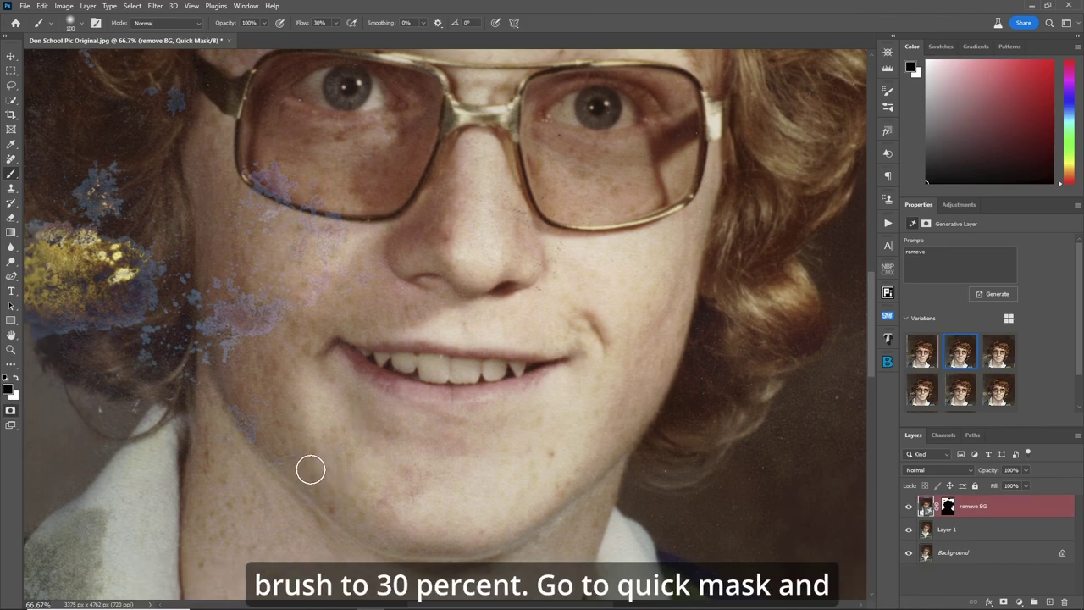
mouse_move(298, 461)
left_mouse_down()
mouse_move(245, 426)
mouse_move(249, 404)
mouse_move(297, 424)
left_mouse_up()
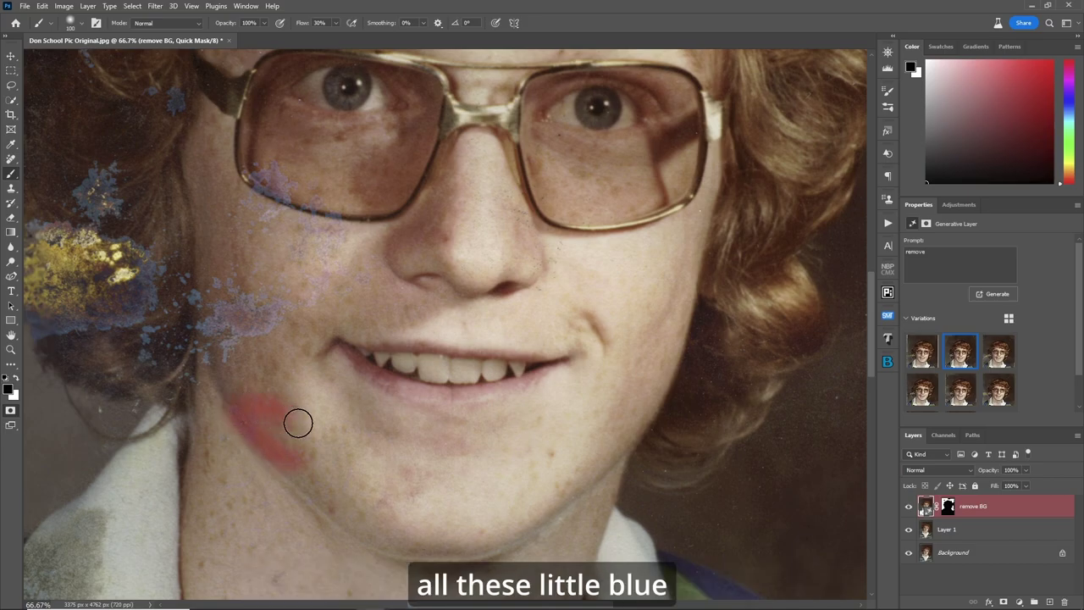
mouse_move(225, 360)
left_mouse_down()
mouse_move(210, 301)
mouse_move(224, 351)
mouse_move(339, 288)
mouse_move(240, 265)
mouse_move(247, 221)
mouse_move(235, 214)
mouse_move(235, 250)
mouse_move(251, 205)
mouse_move(342, 242)
mouse_move(261, 248)
mouse_move(309, 244)
mouse_move(331, 274)
mouse_move(370, 258)
mouse_move(245, 322)
mouse_move(256, 327)
mouse_move(251, 415)
mouse_move(281, 464)
mouse_move(342, 504)
left_mouse_up()
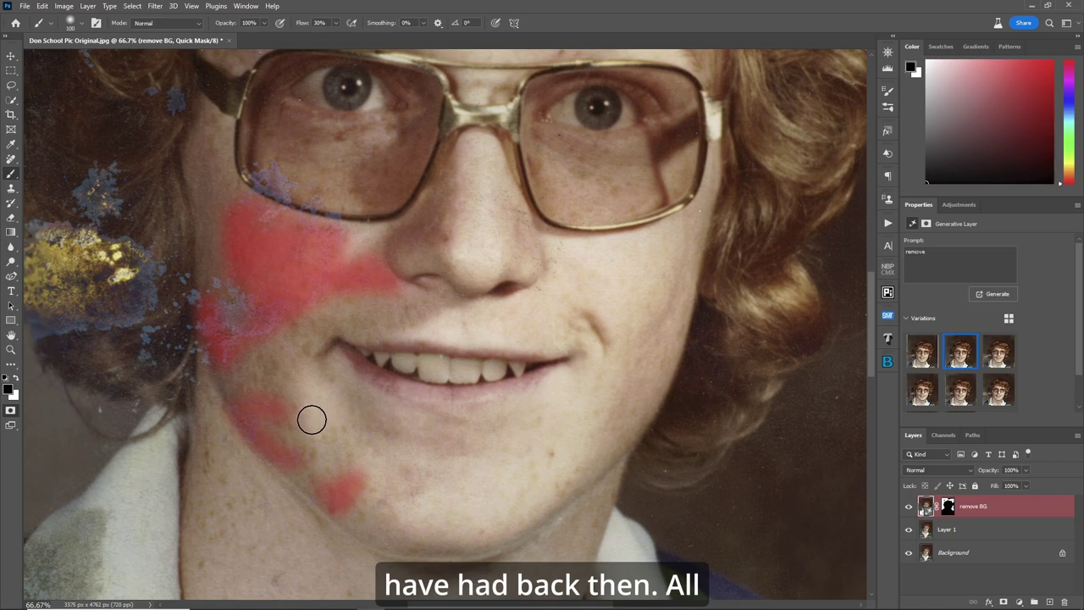
- Turn the cheek and jaw mask into an inverted selection and run Generative Fill on it with the prompt "remove"
key("q")
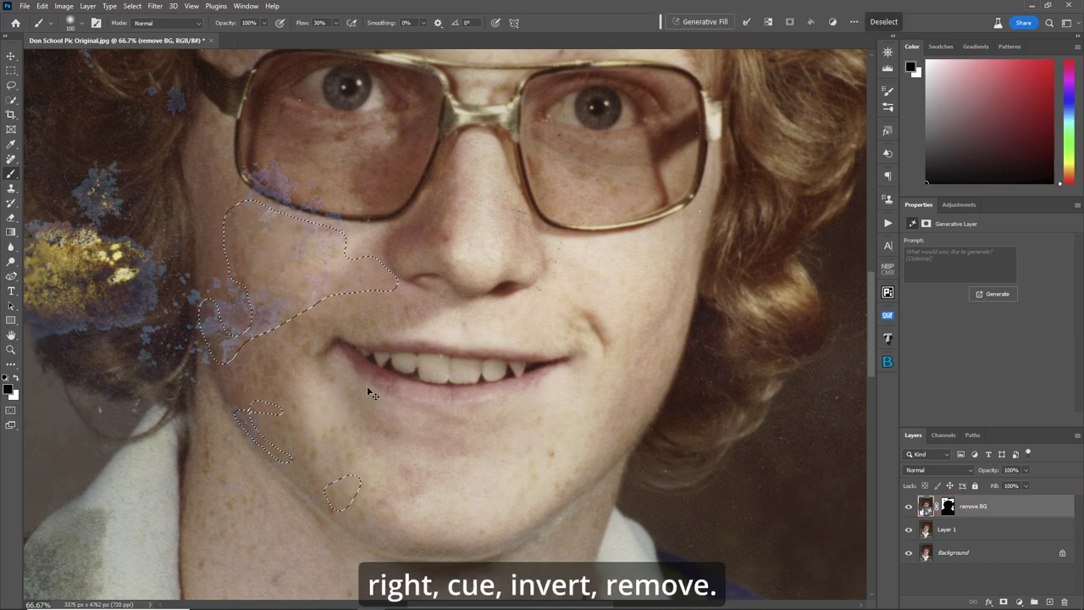
left_click(700, 22)
type("remove")
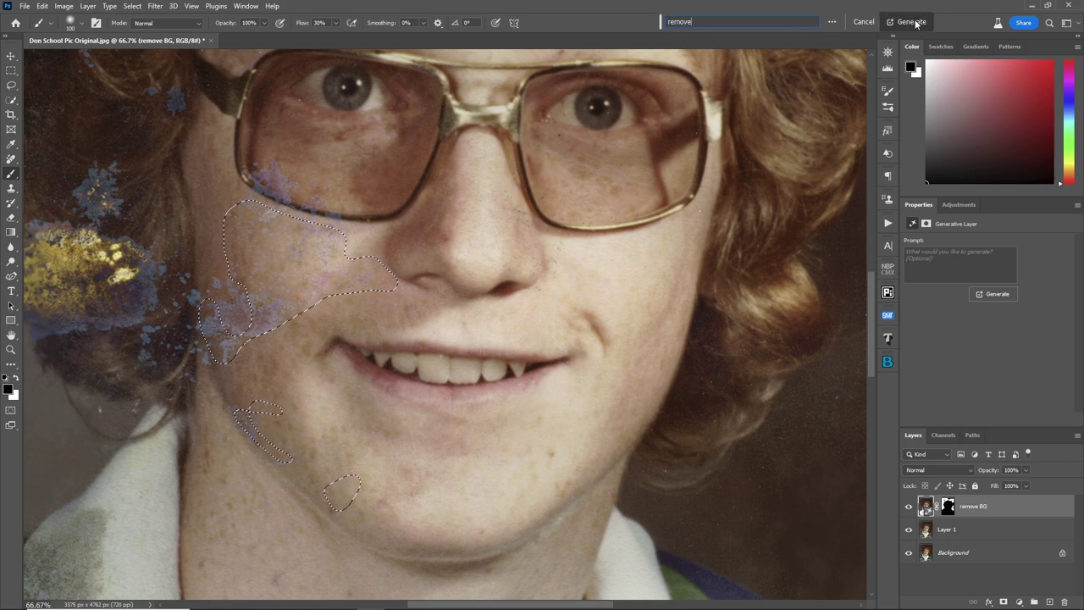
left_click(912, 22)
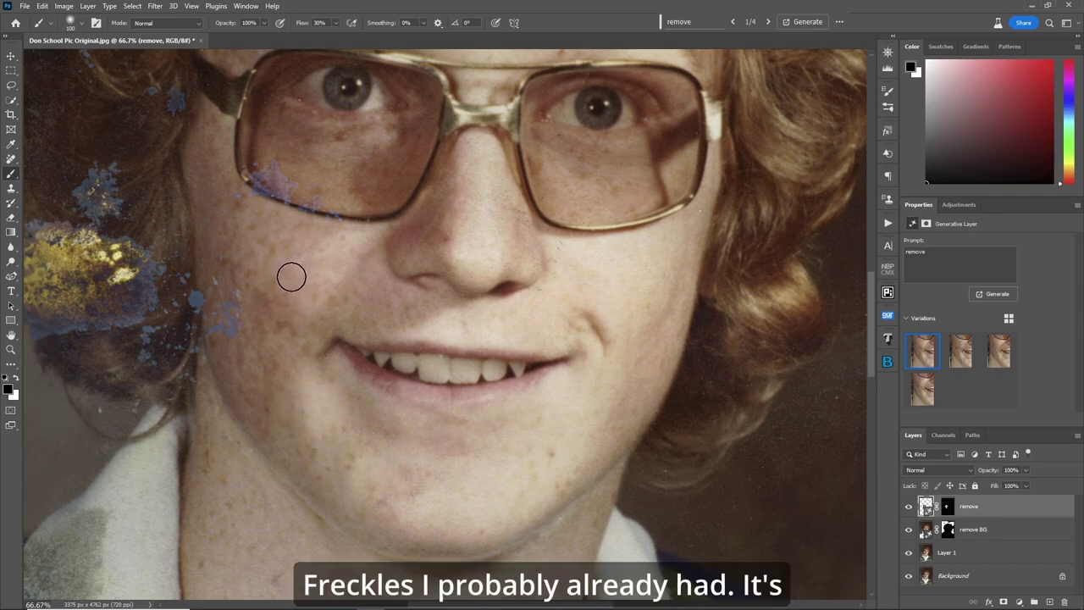
- Compare the variations of the cheek and jaw fill and keep the first one
left_click(959, 356)
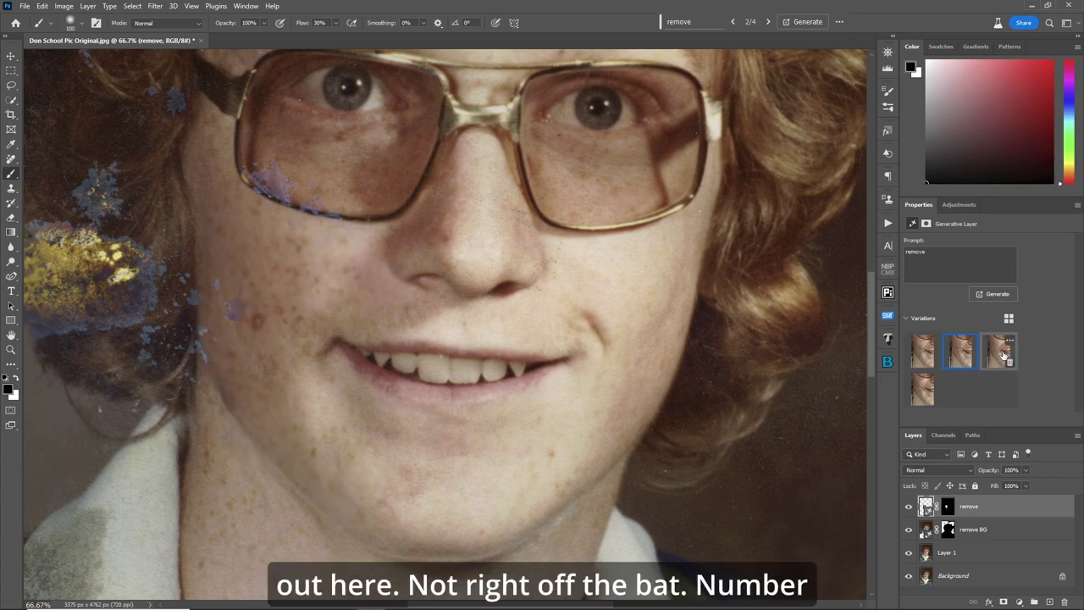
left_click(925, 389)
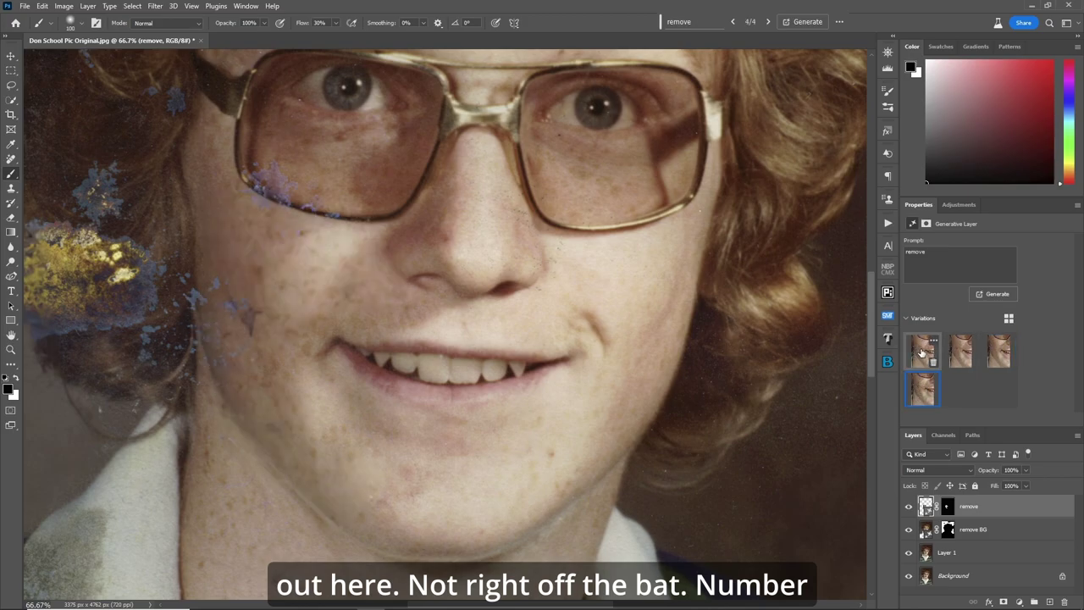
left_click(922, 353)
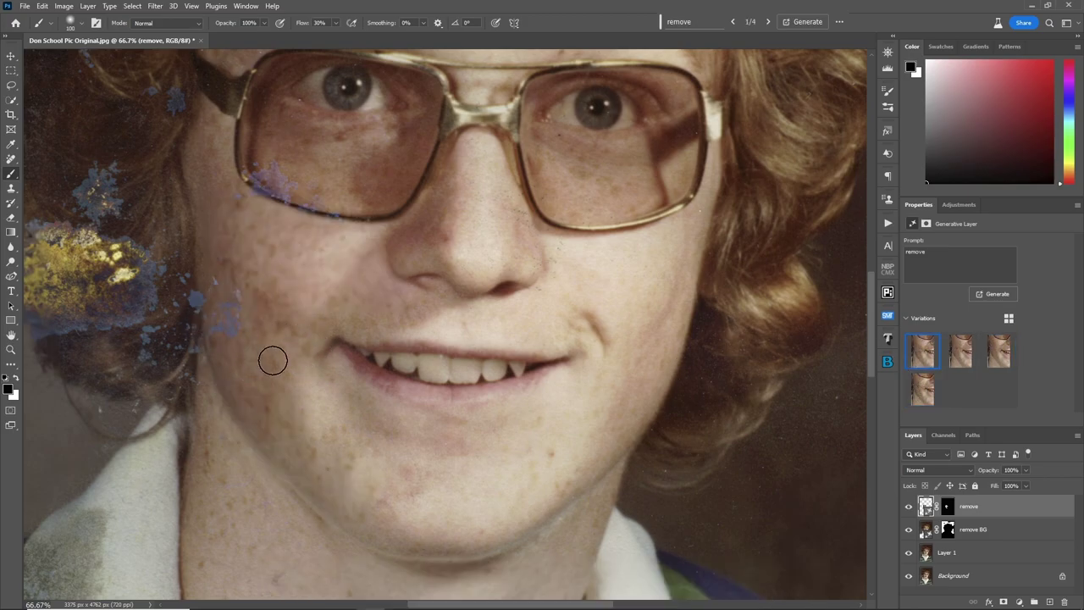
- Paint a new quick mask over the remaining blue spots at the cheek's outer edge and along the left lens's lower rim
key("q")
mouse_move(216, 329)
left_mouse_down()
mouse_move(236, 305)
mouse_move(222, 255)
mouse_move(202, 316)
left_mouse_up()
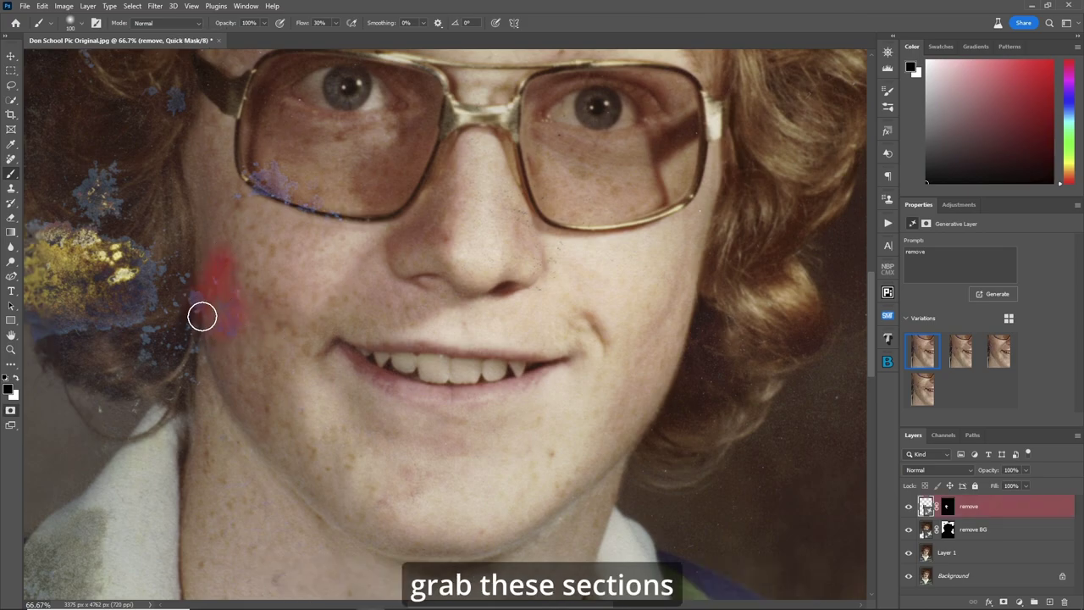
left_click(247, 304)
mouse_move(235, 194)
left_mouse_down()
mouse_move(285, 198)
mouse_move(319, 217)
mouse_move(336, 204)
mouse_move(256, 172)
mouse_move(269, 193)
mouse_move(336, 213)
left_mouse_up()
mouse_move(282, 179)
left_mouse_down()
mouse_move(260, 163)
mouse_move(326, 188)
mouse_move(266, 170)
mouse_move(334, 209)
left_mouse_up()
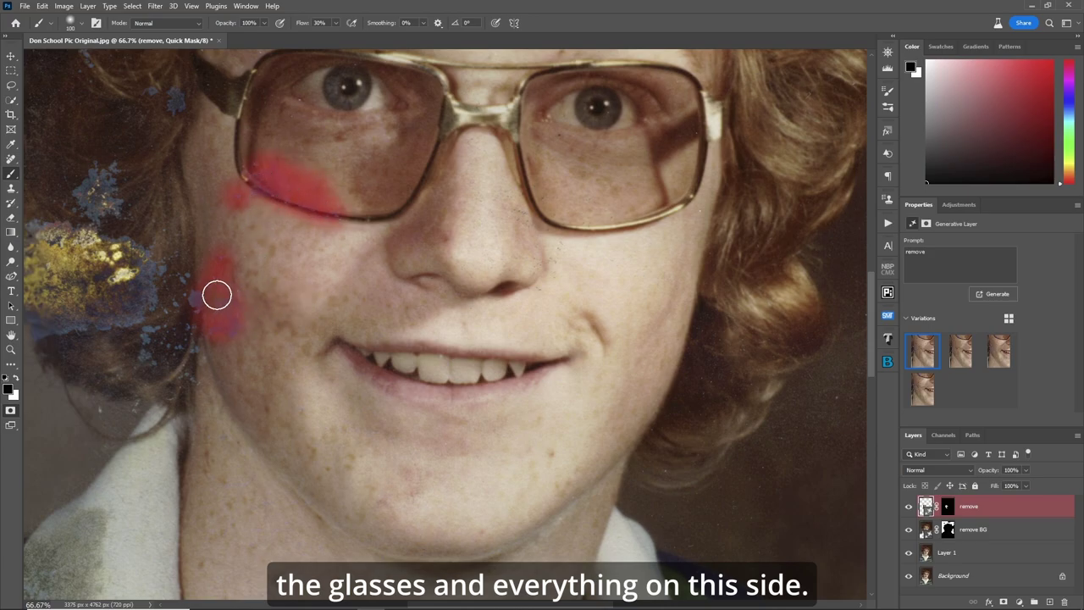
- Finish the mask at the cheek's outer edge, turn it into an inverted selection, and run Generative Fill with the prompt "remove"
left_click_drag(217, 295, 240, 319)
key("q")
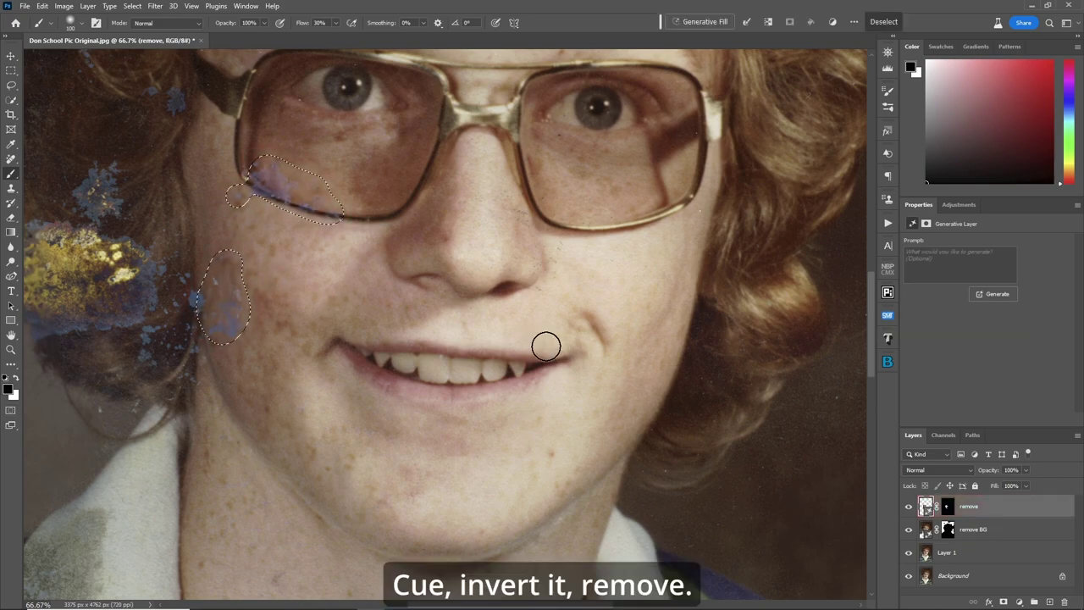
key("ctrl+shift+g")
type("remov")
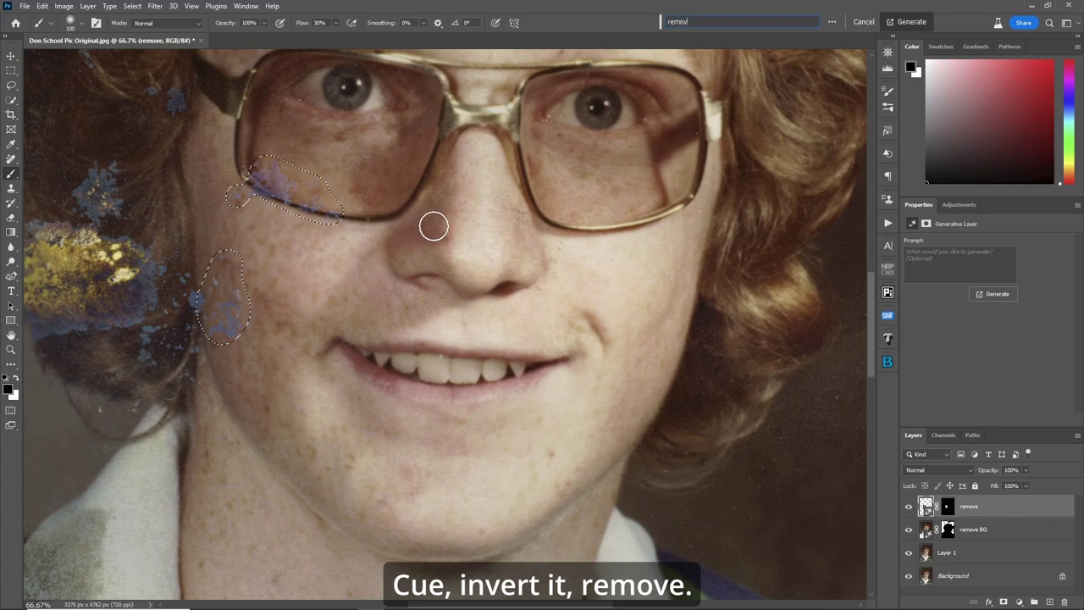
type("e")
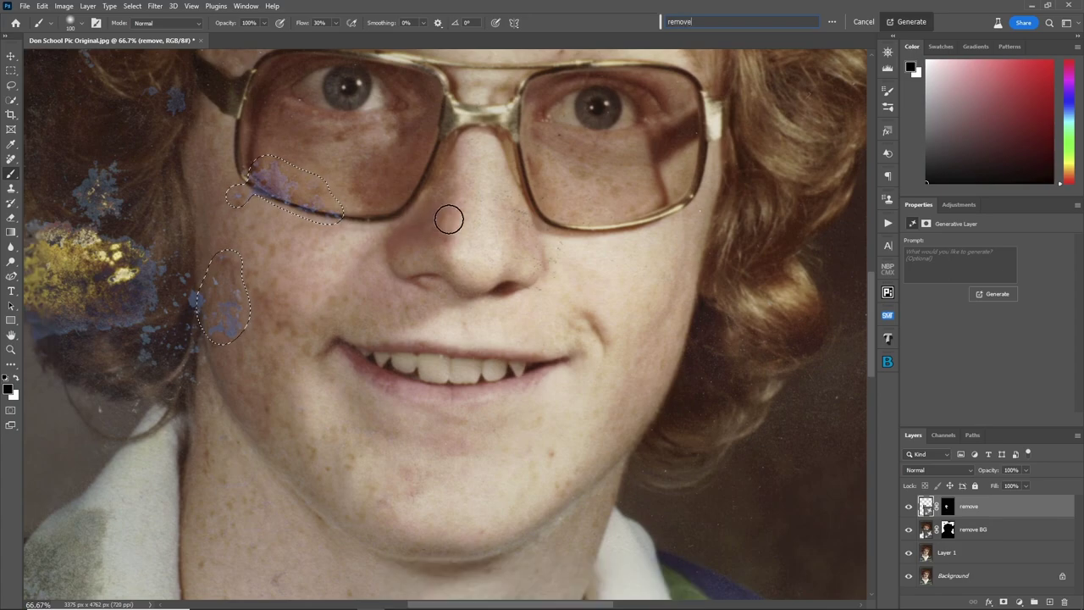
left_click(911, 22)
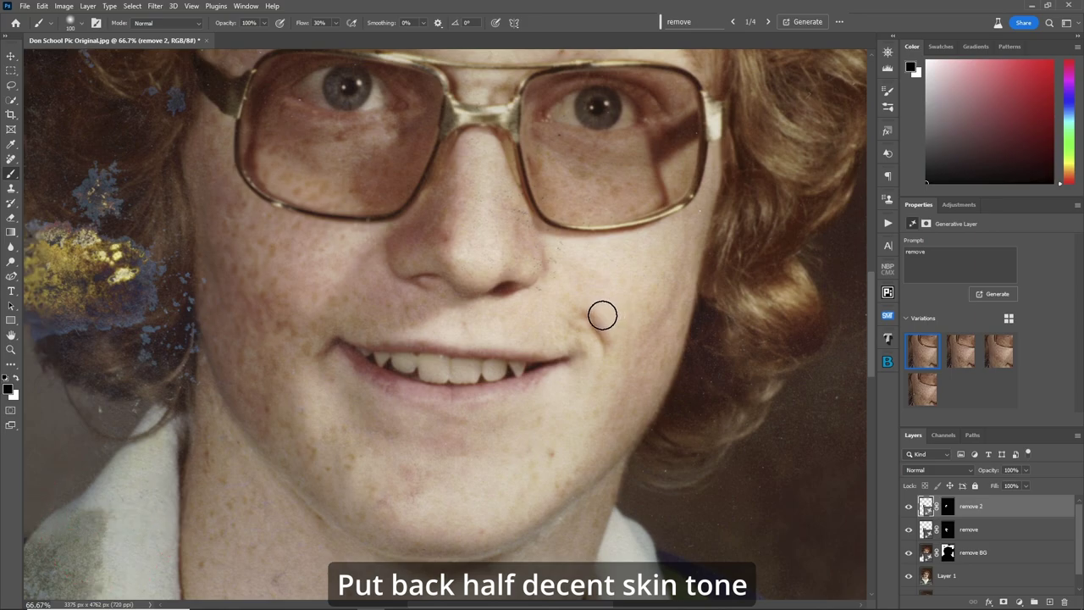
- Compare the variations of the cheek and lens fill and keep the third one
left_click(959, 357)
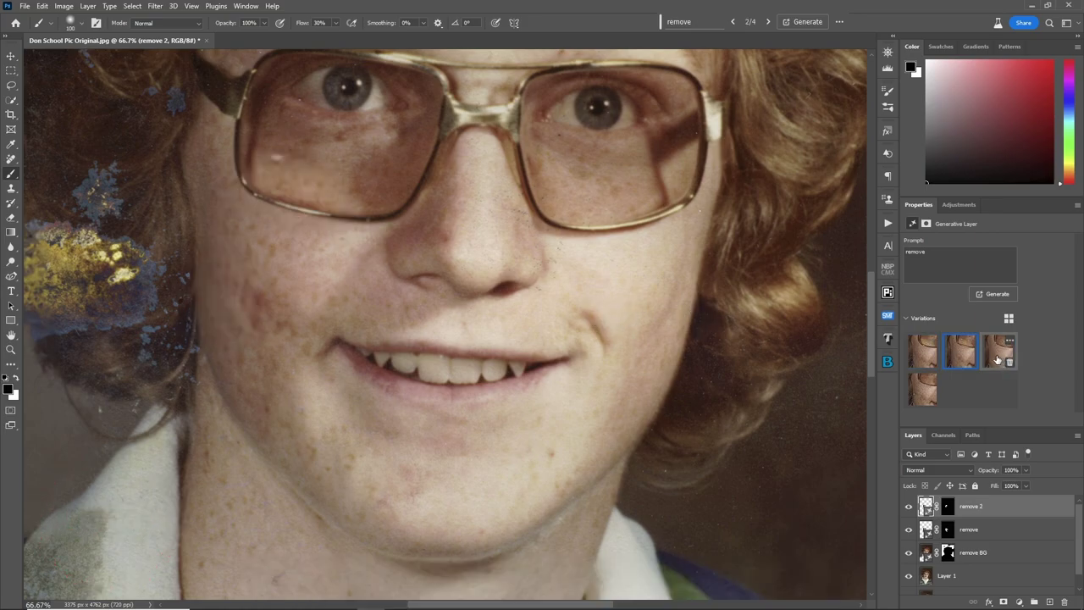
left_click(1001, 361)
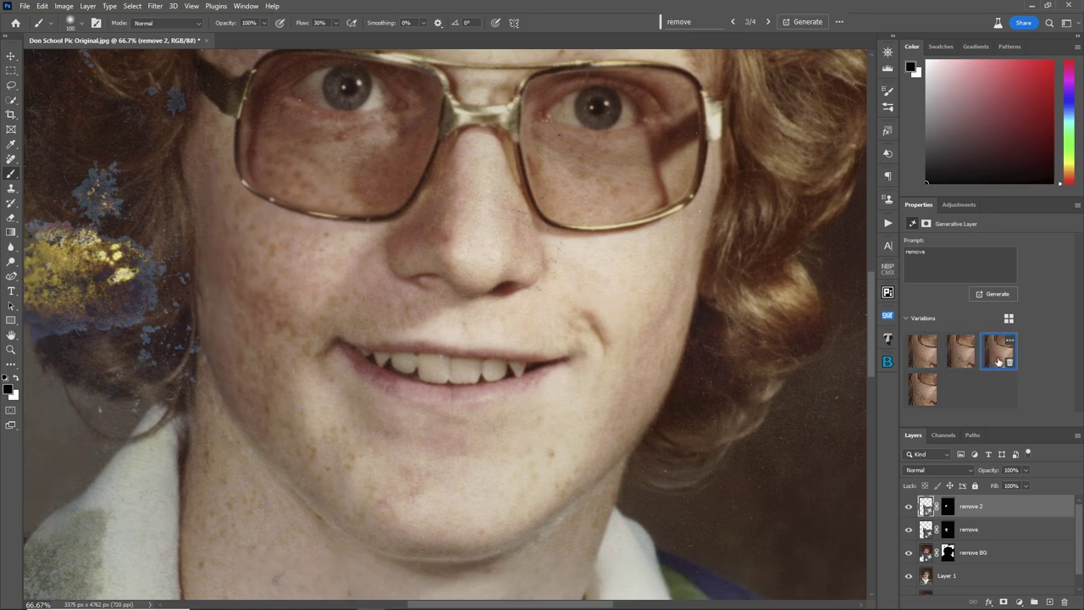
left_click(915, 397)
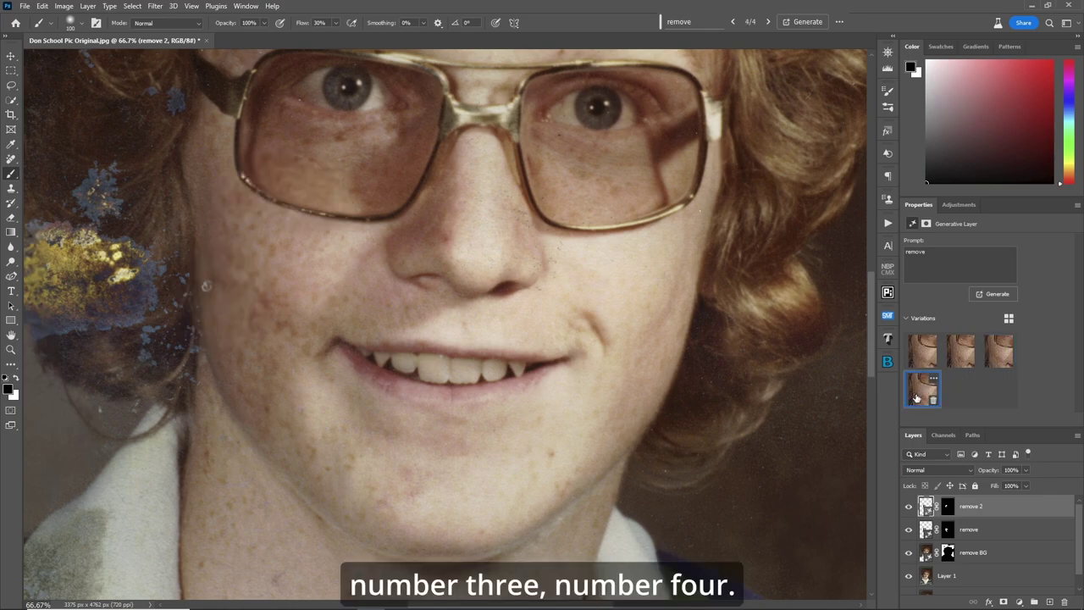
left_click(997, 359)
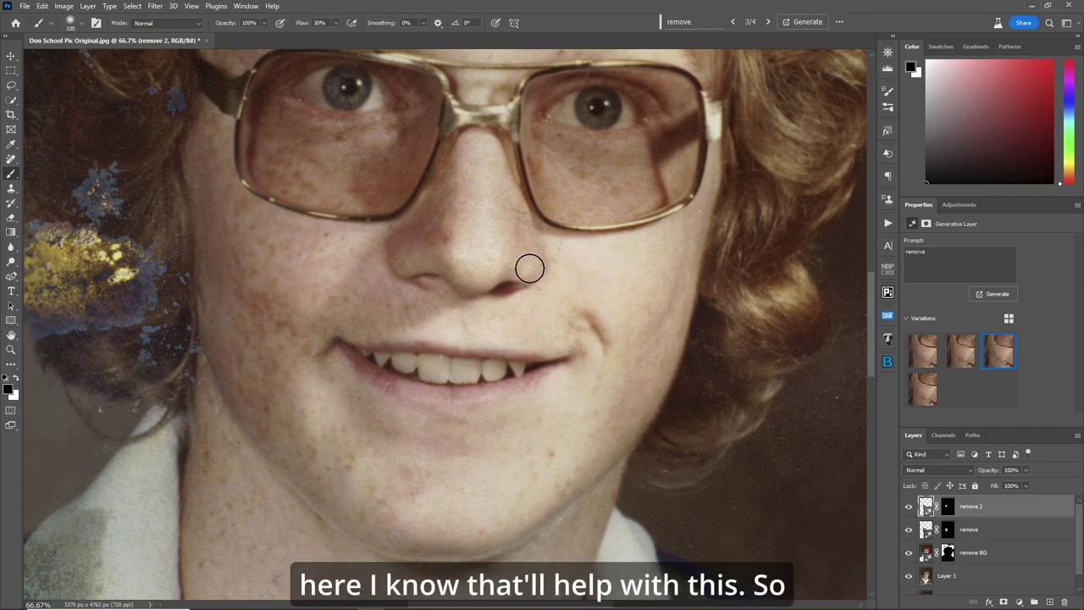
- Paint a quick mask over the specks on the nose, beside the nostril and along the lower part of the right lens
key("q")
mouse_move(464, 184)
left_mouse_down()
mouse_move(499, 194)
mouse_move(562, 254)
mouse_move(518, 223)
left_mouse_up()
mouse_move(618, 205)
left_mouse_down()
mouse_move(574, 210)
mouse_move(548, 182)
mouse_move(618, 205)
mouse_move(575, 210)
mouse_move(548, 288)
mouse_move(542, 264)
mouse_move(486, 256)
left_mouse_up()
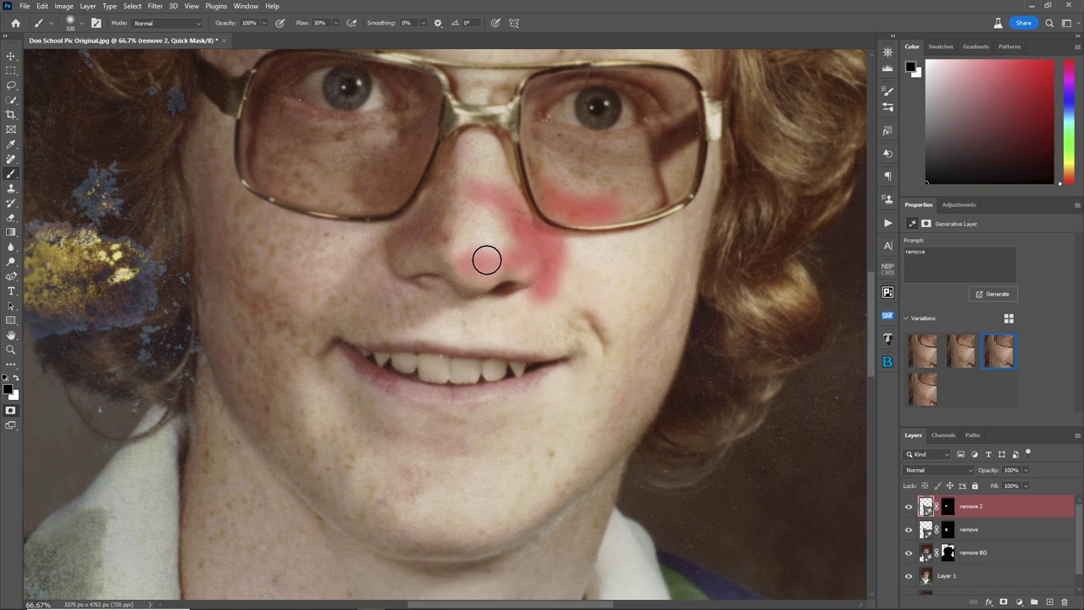
left_click(441, 235)
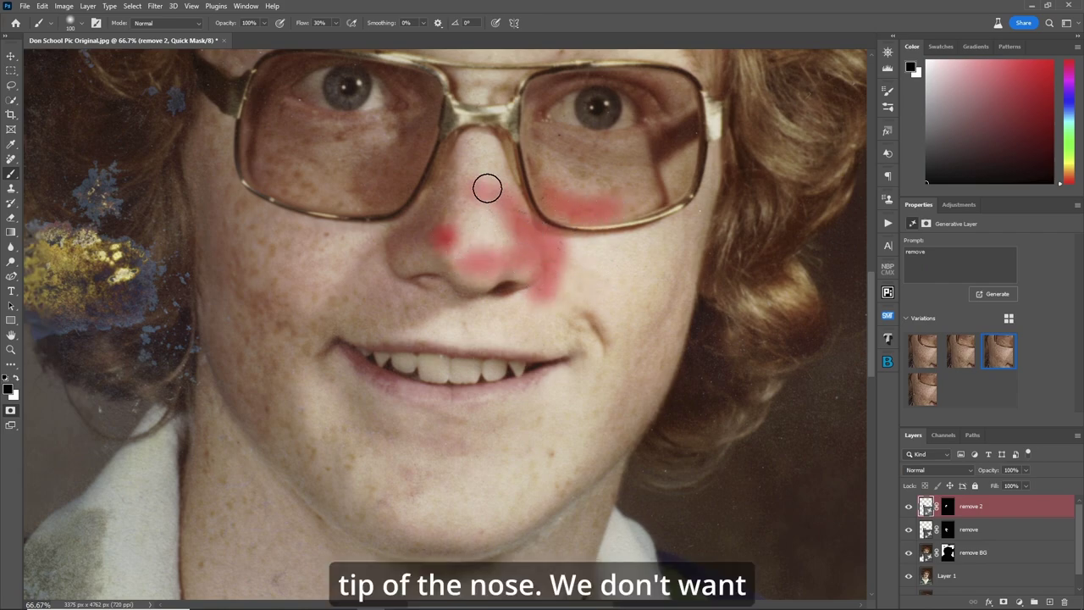
mouse_move(486, 156)
left_mouse_down()
mouse_move(506, 194)
mouse_move(503, 219)
mouse_move(478, 248)
left_mouse_up()
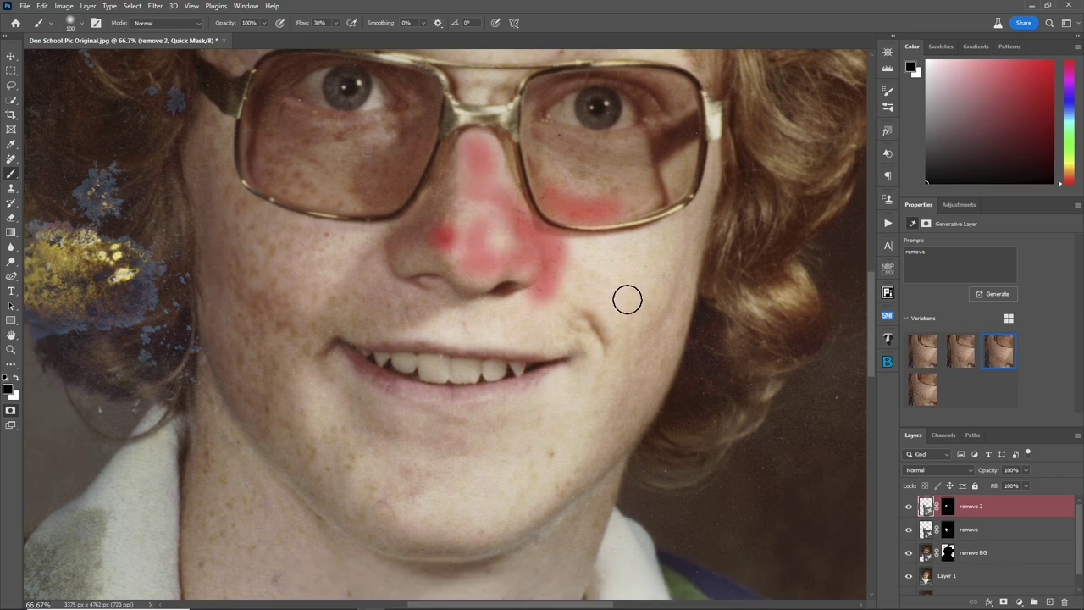
- Turn the nose and lens mask into an inverted selection and run Generative Fill on it with the prompt "remove"
key("q")
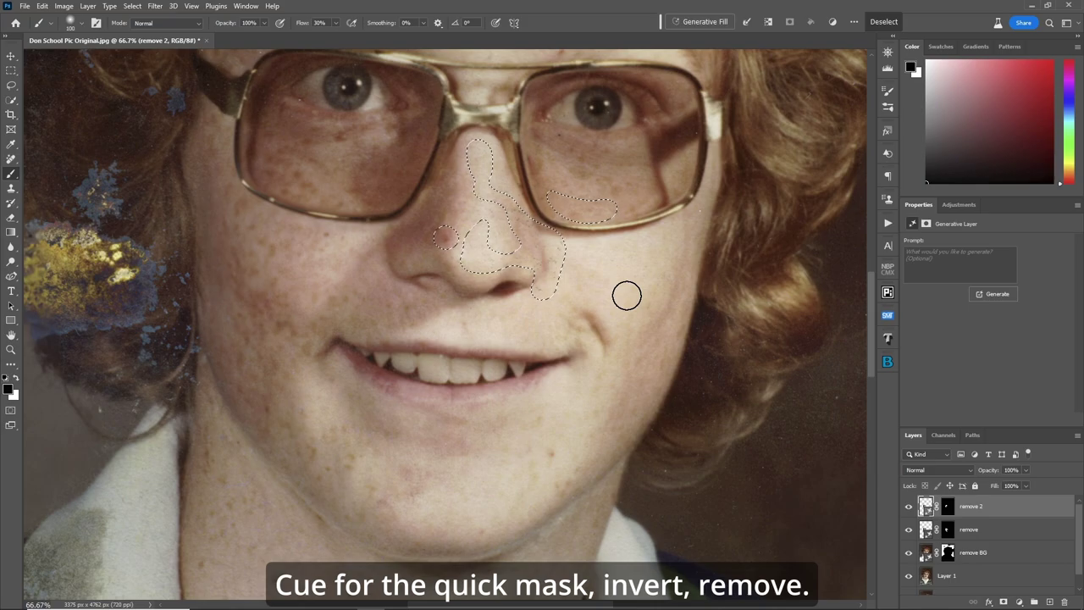
left_click(699, 21)
type("re")
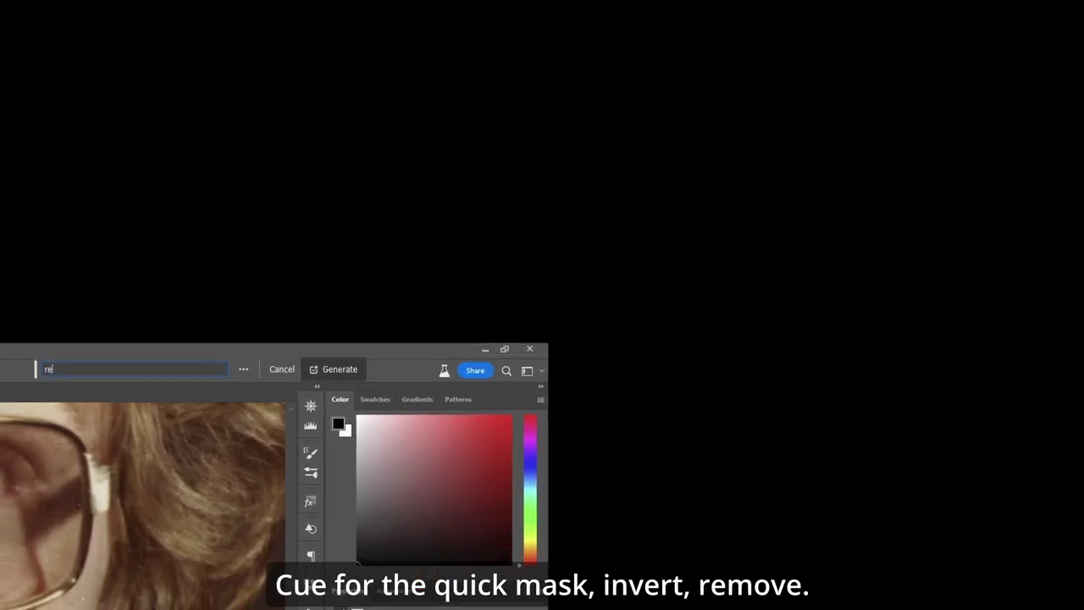
type("move")
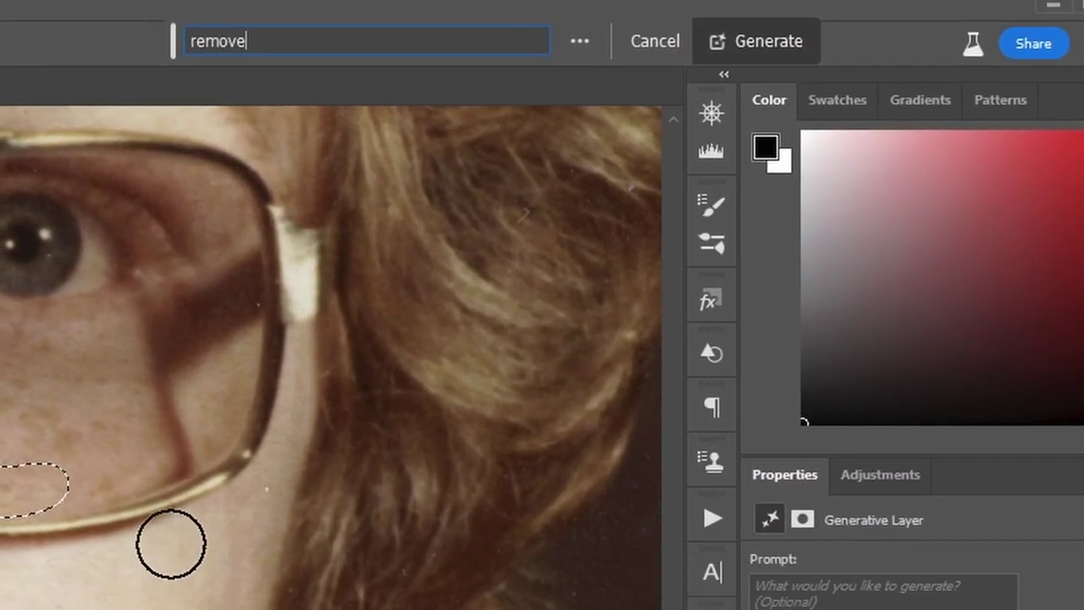
left_click(765, 42)
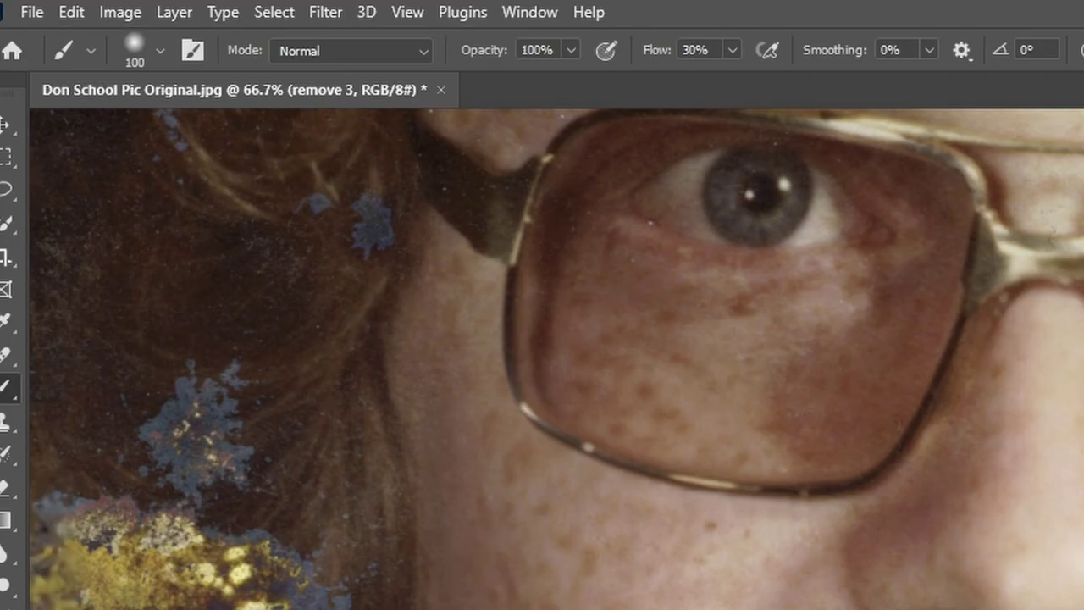
- Run Apply Image on the remove 3 layer's mask with the Merged layer, RGB channel, Multiply blending and 100% opacity
key("ctrl+backslash")
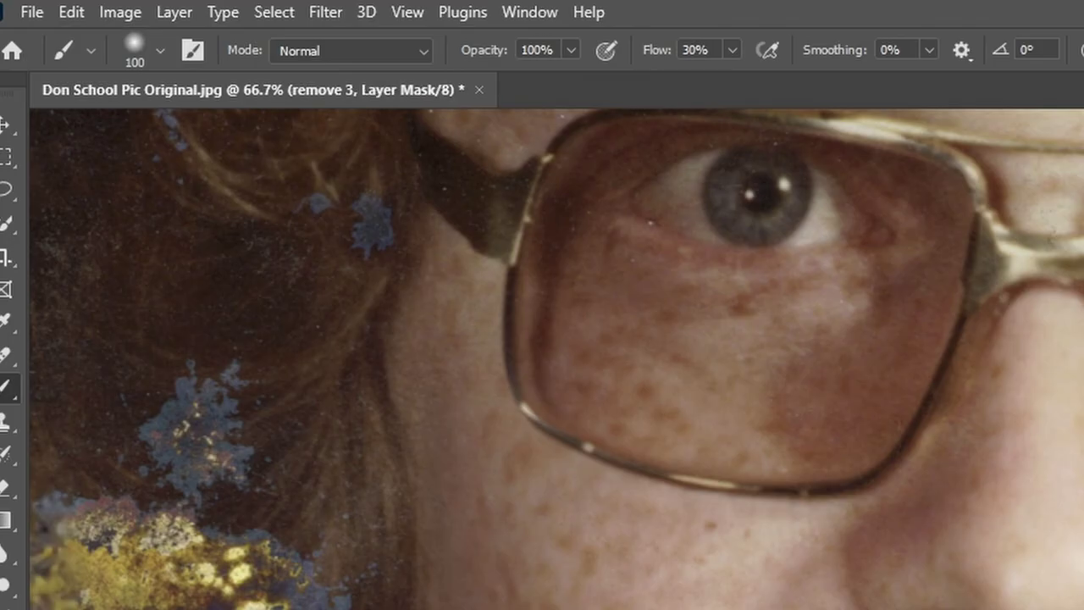
left_click(109, 16)
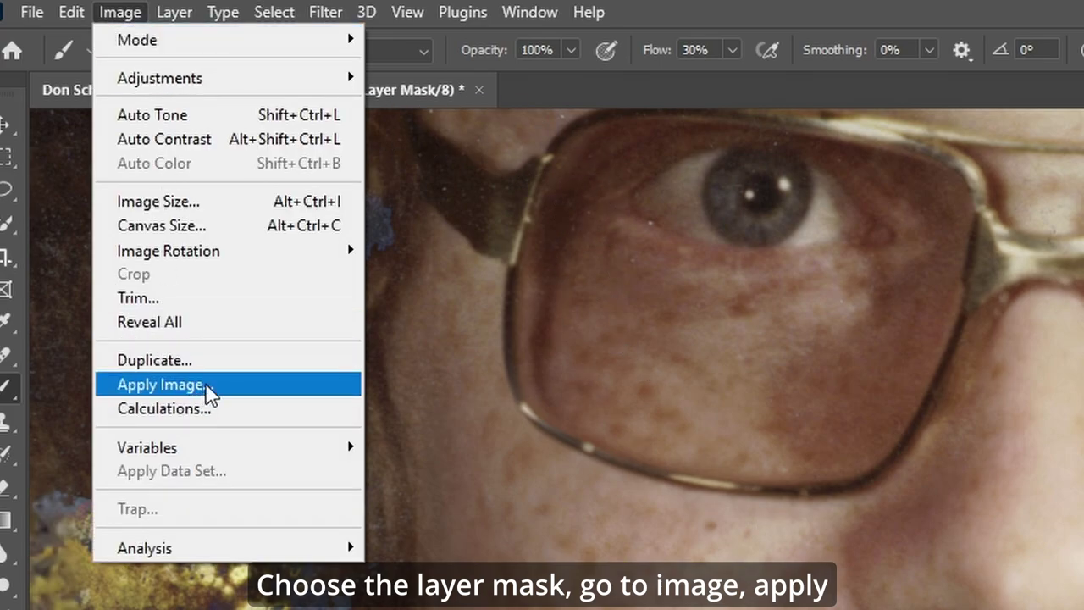
left_click(169, 384)
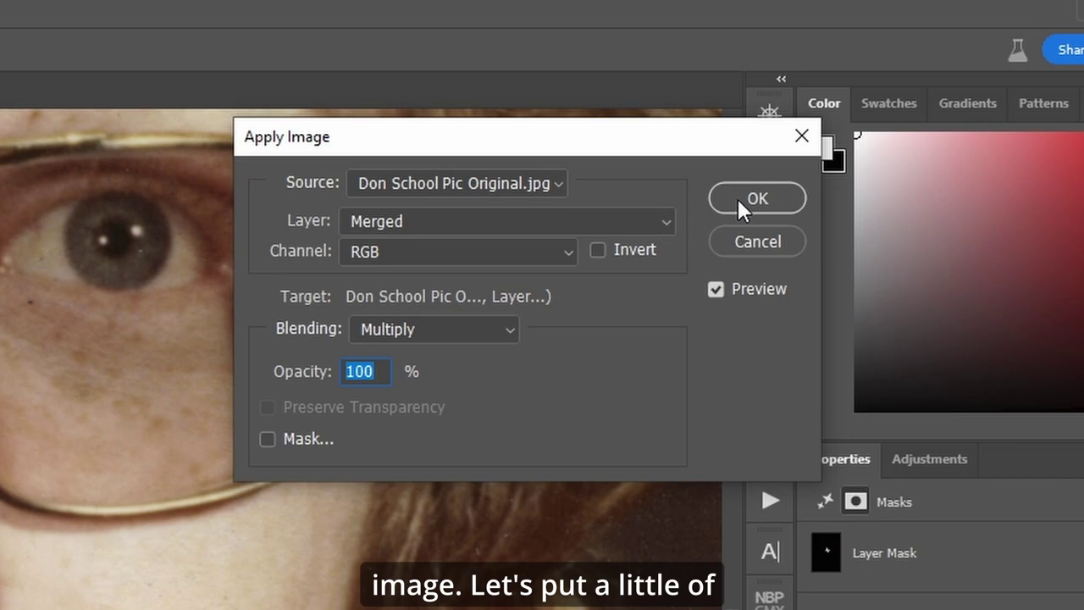
left_click(757, 198)
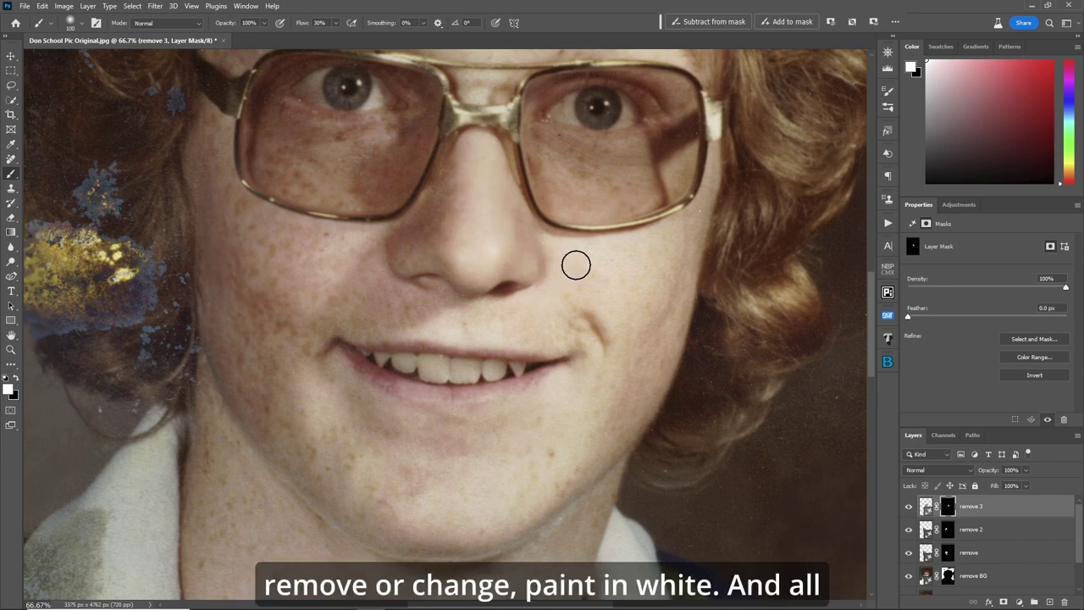
key("x")
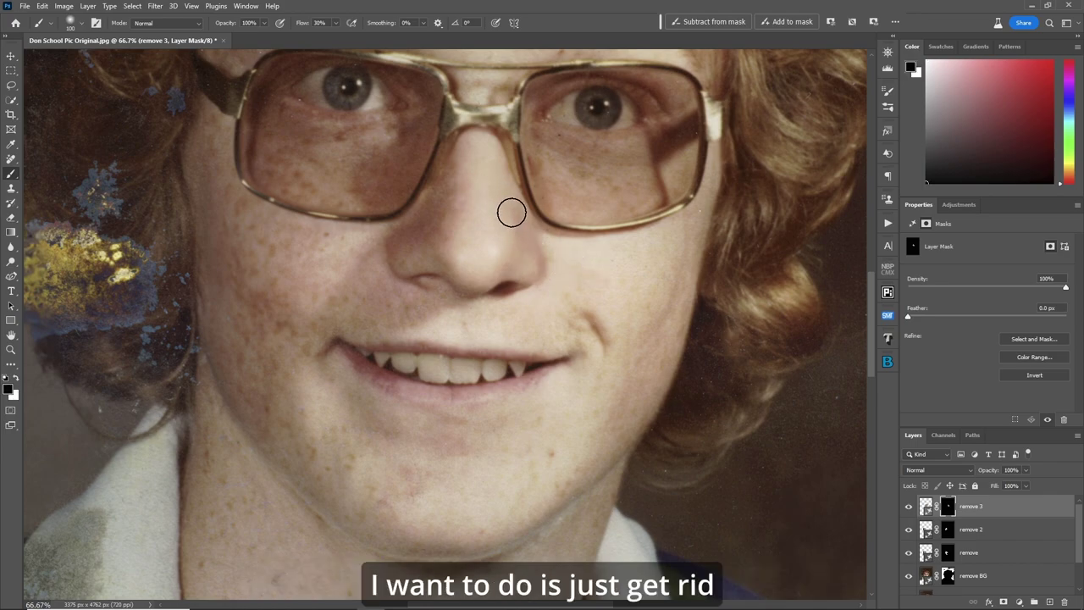
key("x")
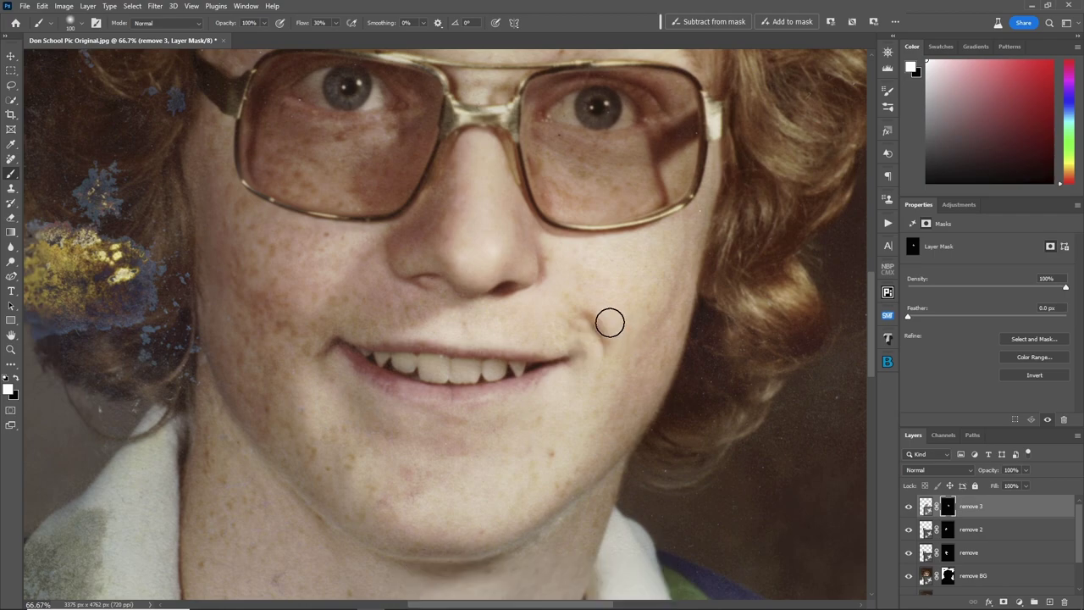
- With a 175 px brush at 30% flow, paint a quick mask over the blue and yellow hair damage, including the missed spot
key("ctrl+0")
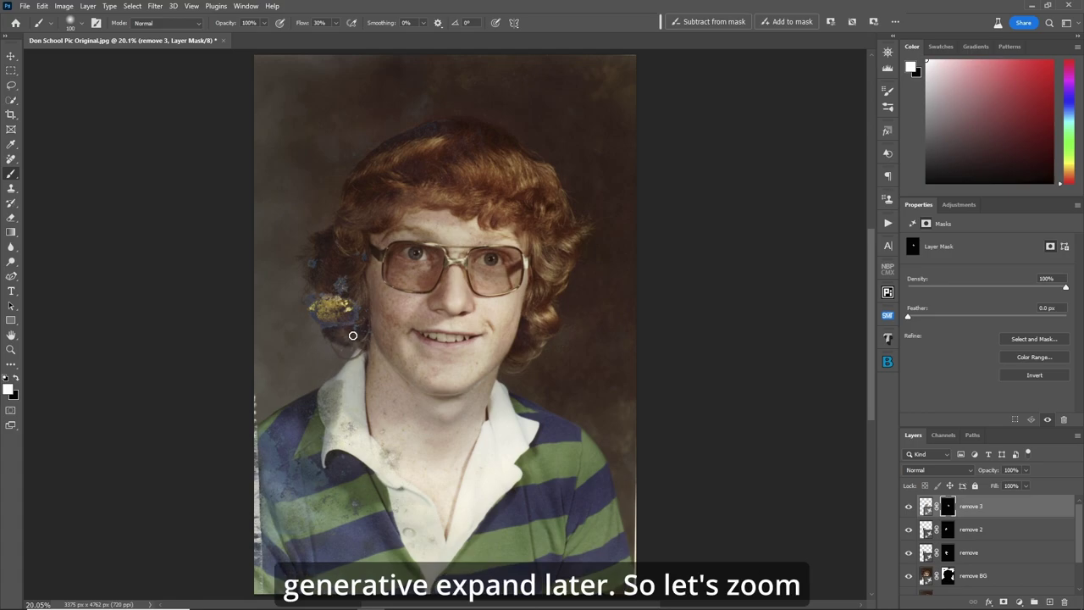
key("z")
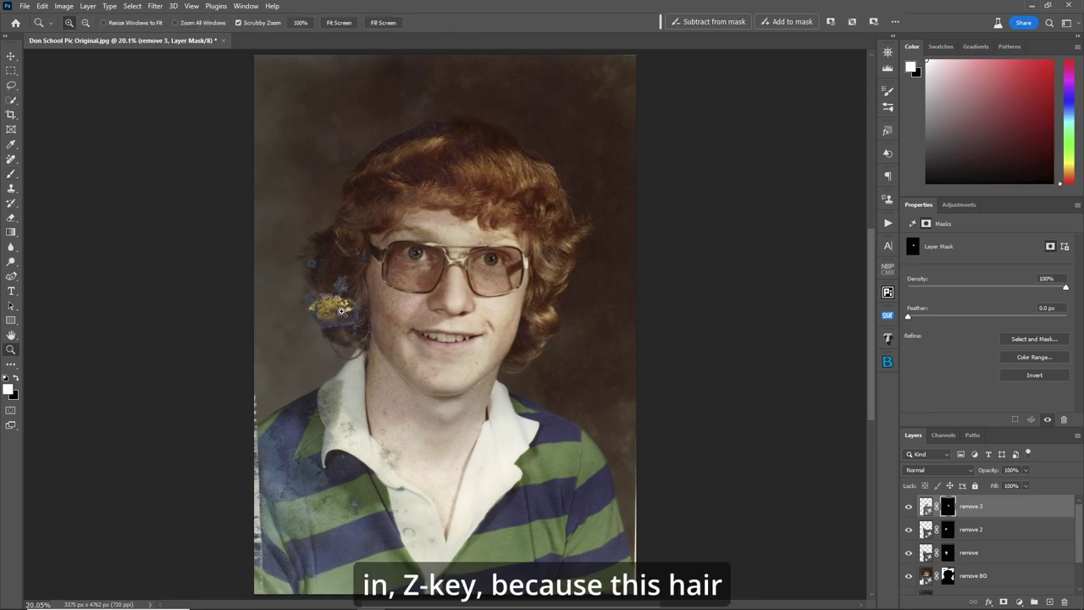
left_click_drag(341, 311, 399, 310)
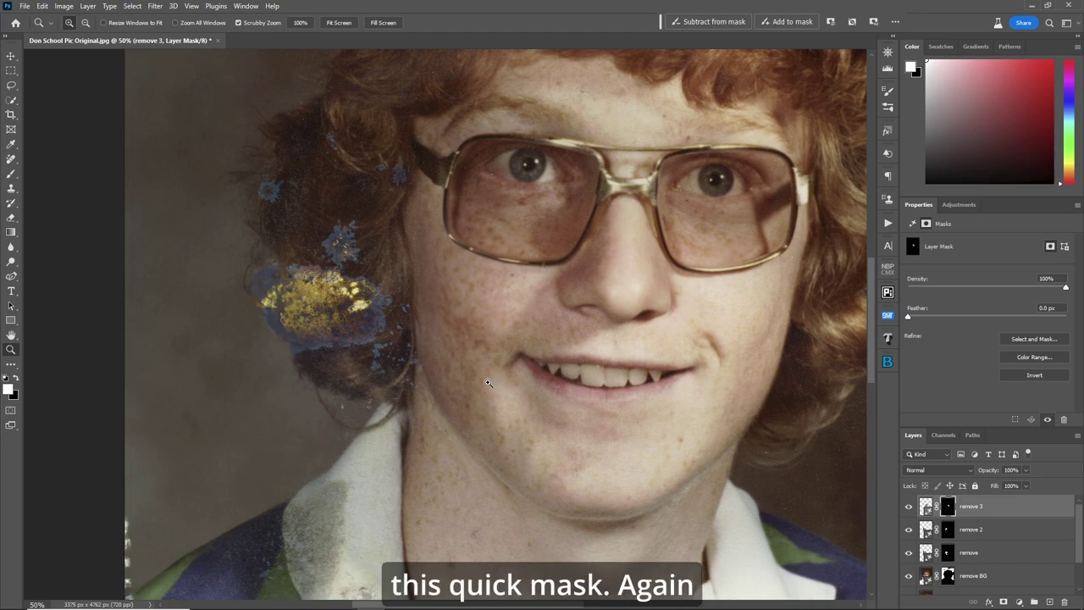
key("q")
key("x")
key("b")
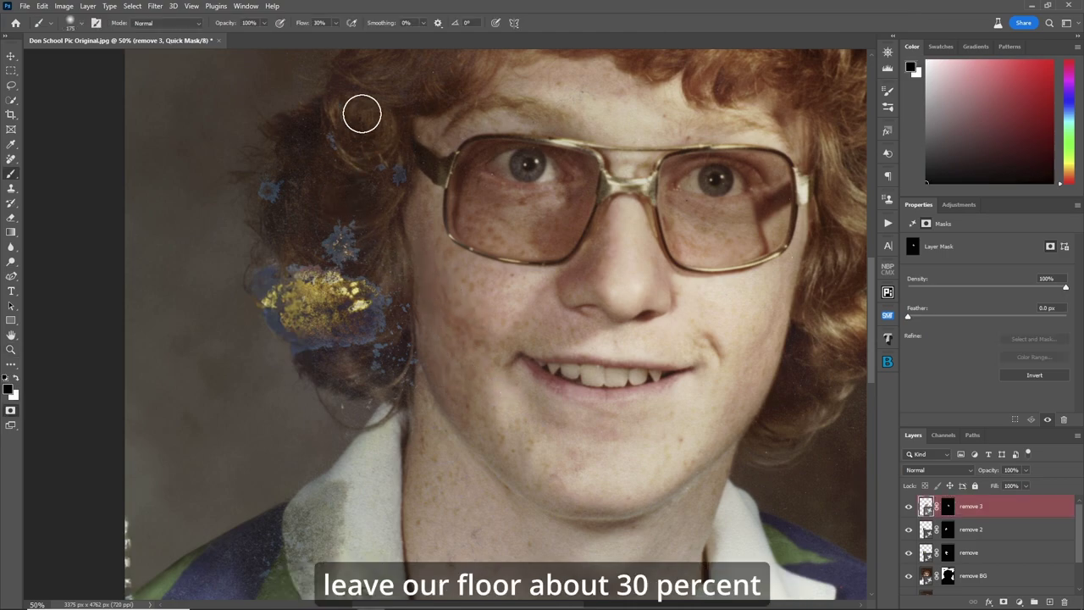
mouse_move(407, 317)
left_mouse_down()
mouse_move(369, 374)
mouse_move(400, 373)
mouse_move(365, 343)
mouse_move(314, 337)
mouse_move(271, 300)
mouse_move(271, 268)
mouse_move(347, 280)
mouse_move(319, 309)
mouse_move(379, 313)
mouse_move(403, 291)
mouse_move(372, 322)
mouse_move(354, 229)
mouse_move(328, 248)
mouse_move(344, 238)
mouse_move(344, 210)
mouse_move(286, 186)
mouse_move(265, 203)
mouse_move(275, 244)
mouse_move(395, 174)
mouse_move(354, 142)
mouse_move(309, 144)
mouse_move(386, 184)
mouse_move(365, 209)
mouse_move(354, 273)
mouse_move(348, 220)
mouse_move(322, 200)
mouse_move(318, 217)
mouse_move(369, 325)
mouse_move(375, 377)
mouse_move(320, 349)
mouse_move(363, 370)
mouse_move(381, 361)
mouse_move(399, 328)
mouse_move(320, 300)
mouse_move(387, 299)
left_mouse_up()
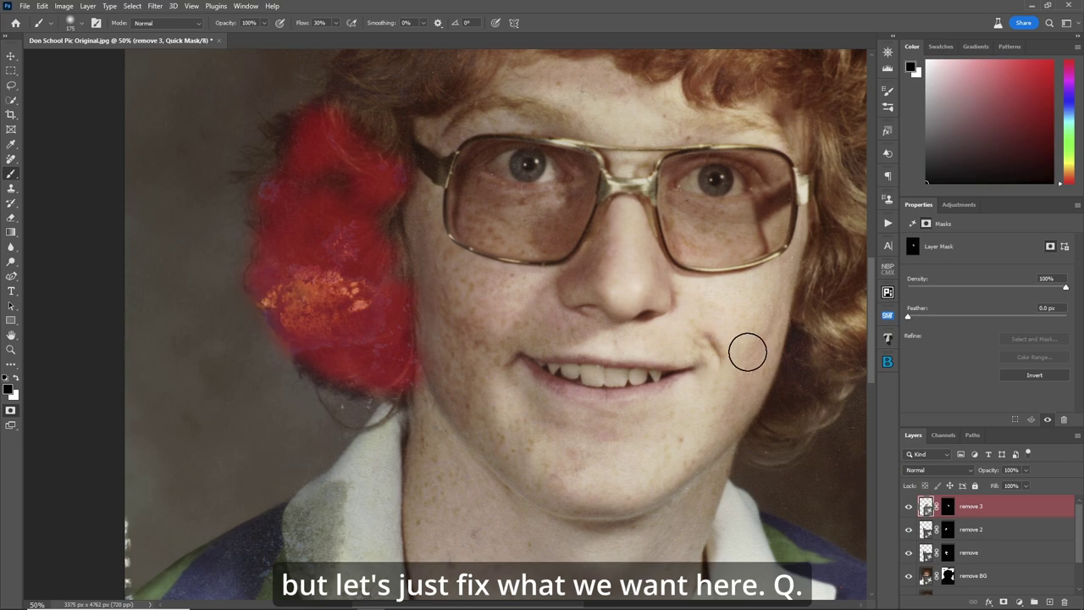
key("q")
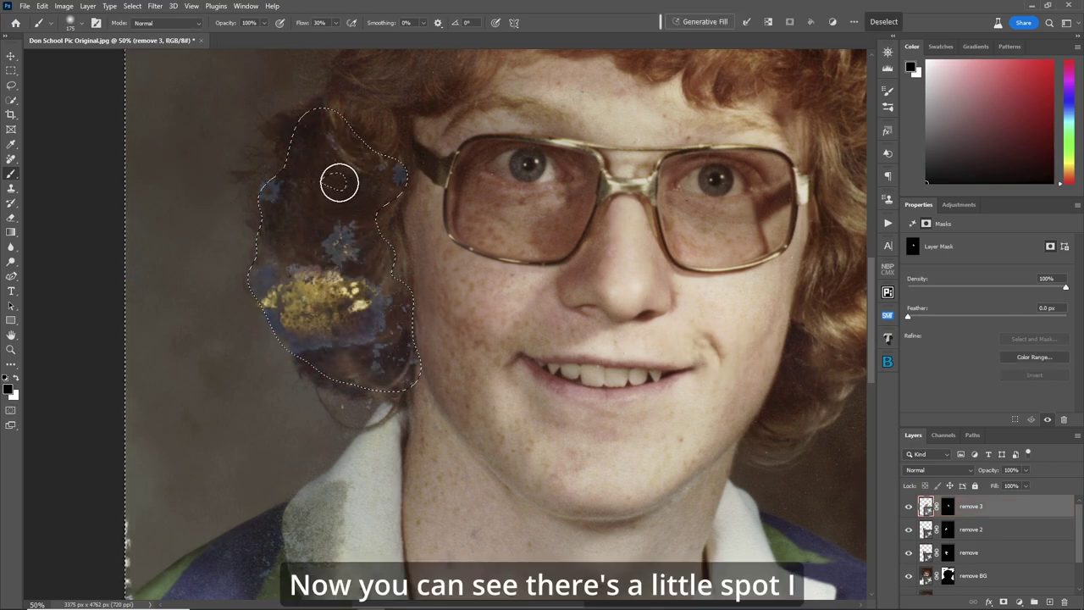
key("q")
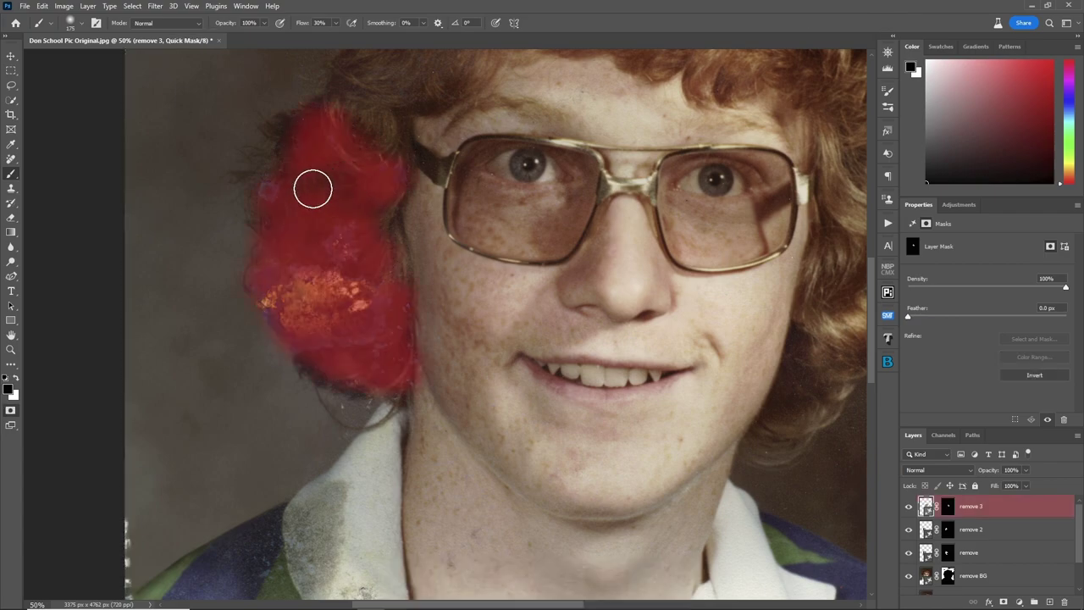
- Turn the hair mask into an inverted selection and run Generative Fill on it with the prompt "remove"
key("q")
key("ctrl+shift+i")
key("Delete")
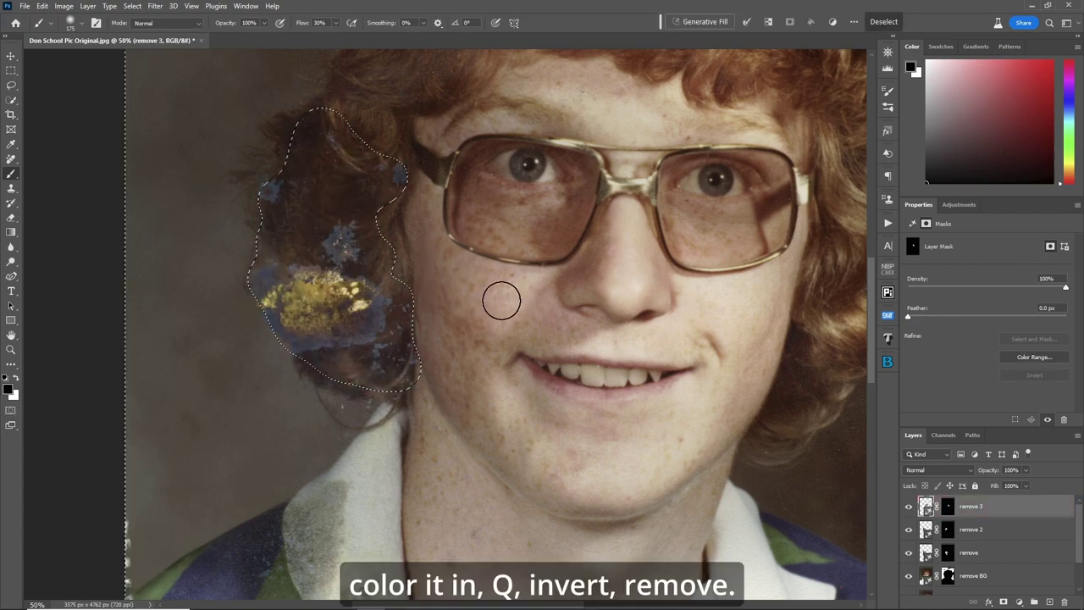
key("ctrl+shift+i")
key("ctrl+shift+g")
type("remove")
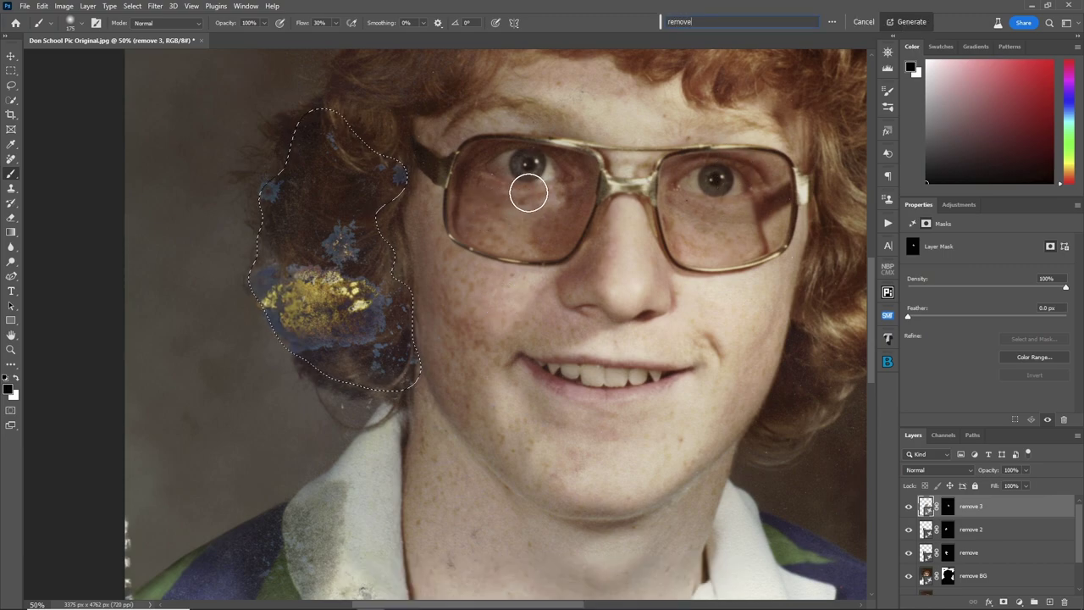
left_click(907, 21)
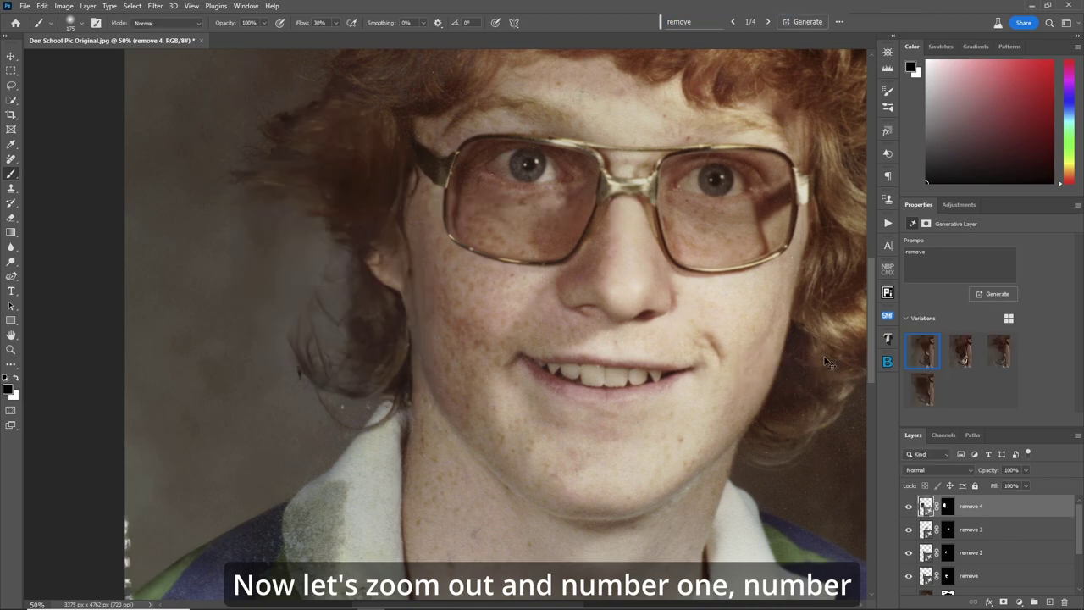
- Compare the variations of the hair fill on the whole portrait and generate another set with the same prompt
key("ctrl+0")
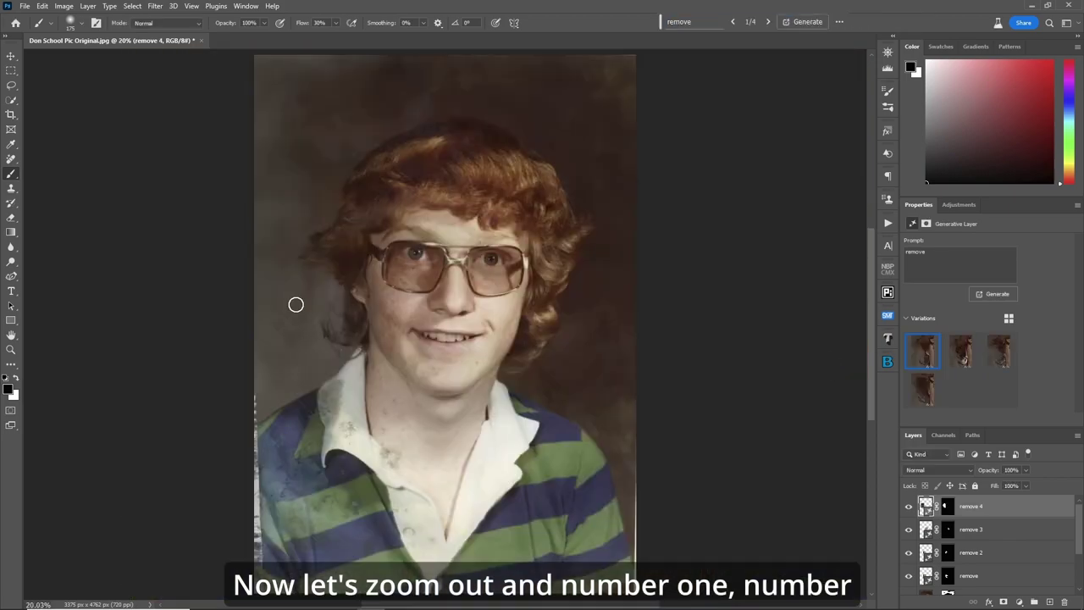
left_click(962, 356)
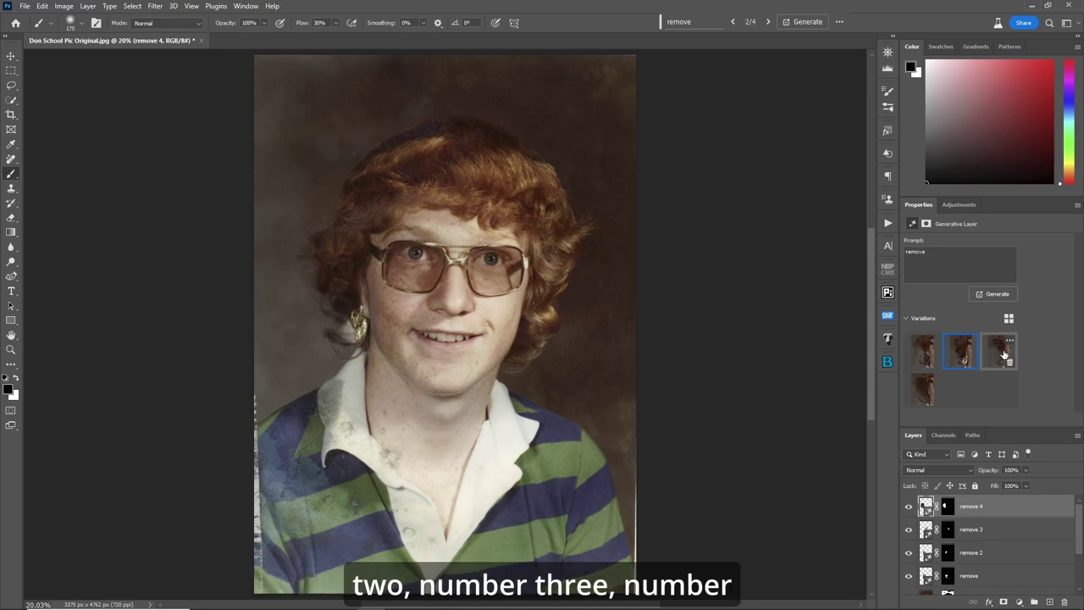
left_click(1004, 356)
left_click(913, 392)
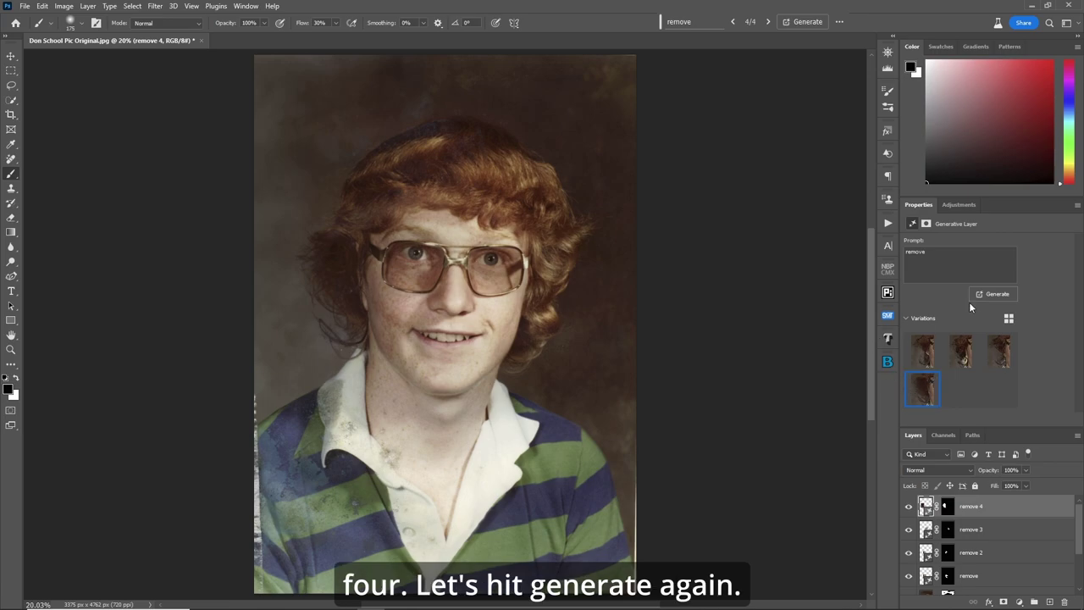
left_click(994, 294)
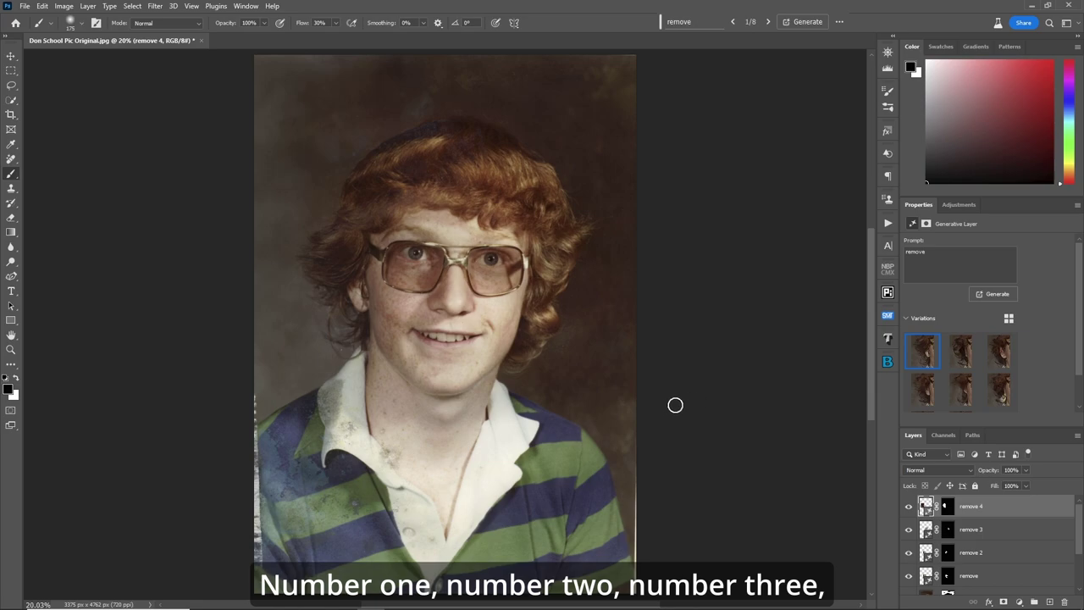
- Compare the first four variations of the hair fill on the remove 4 layer and keep the fourth one
left_click(955, 354)
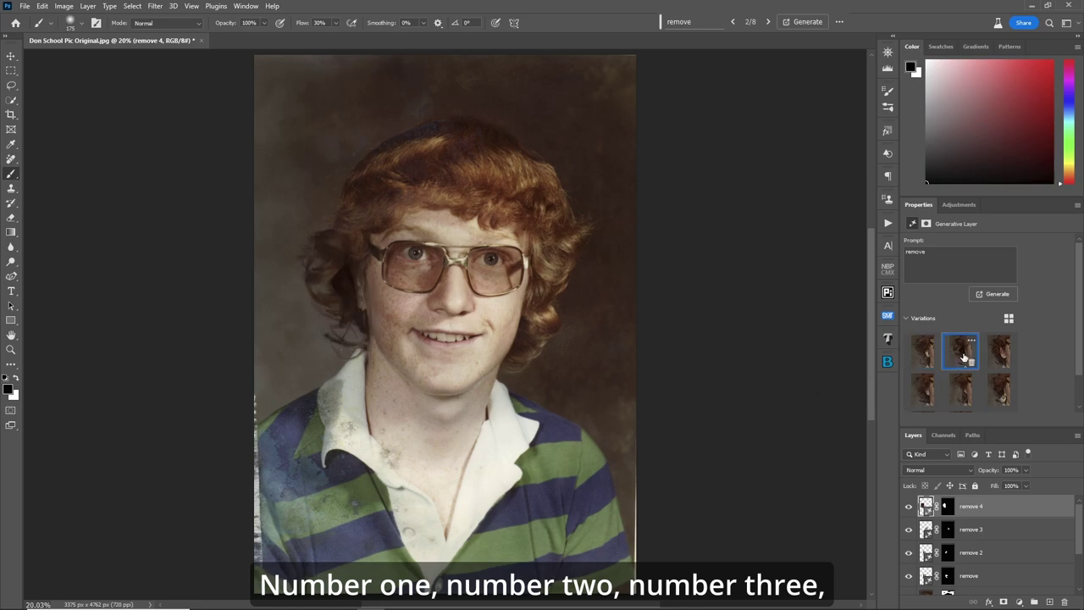
left_click(998, 352)
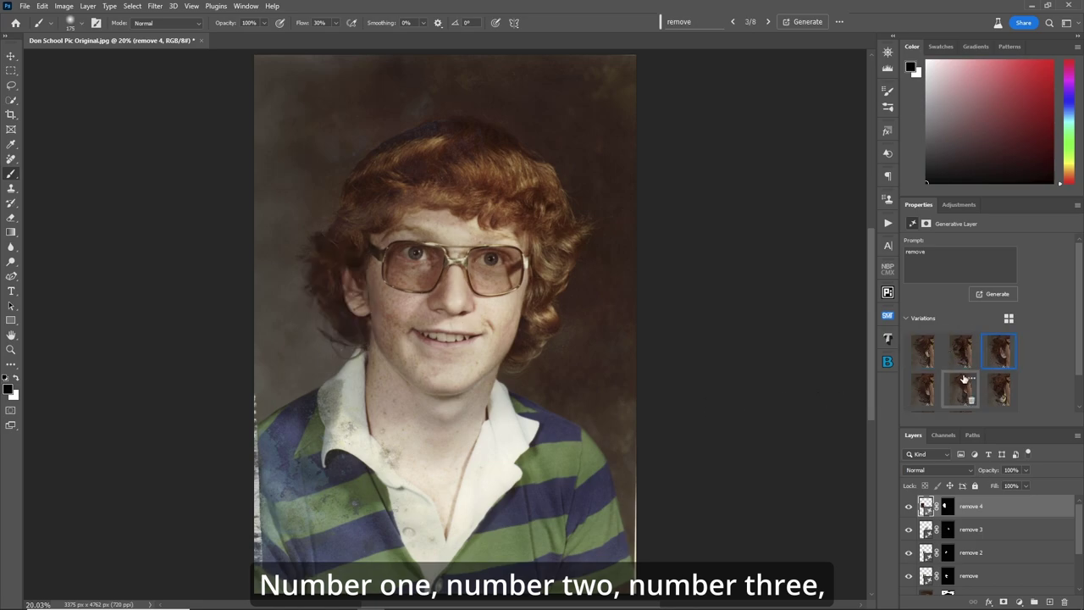
left_click(925, 390)
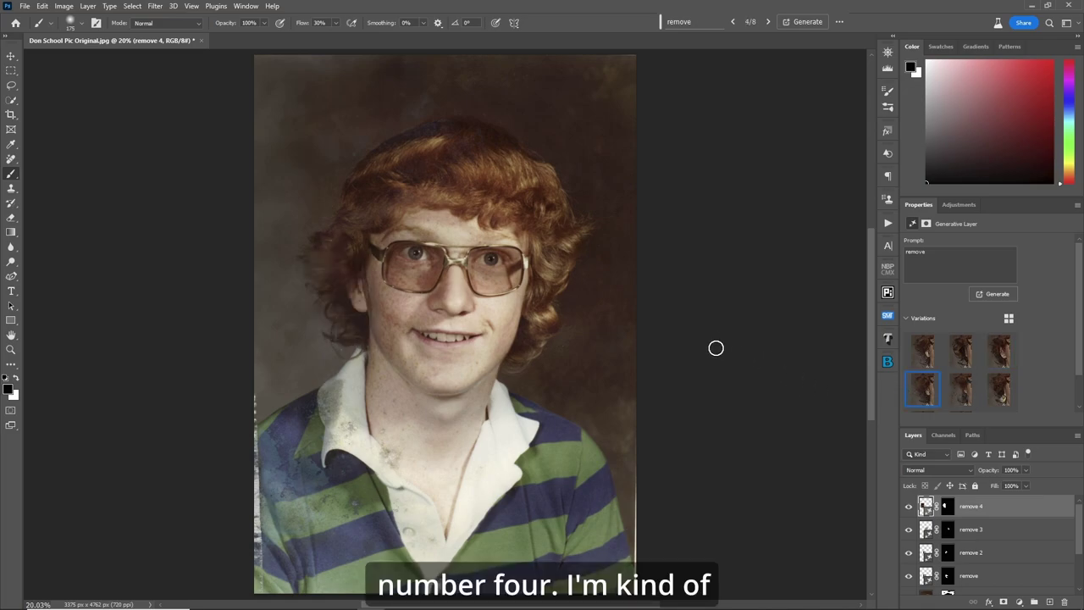
left_click(1005, 354)
left_click(923, 385)
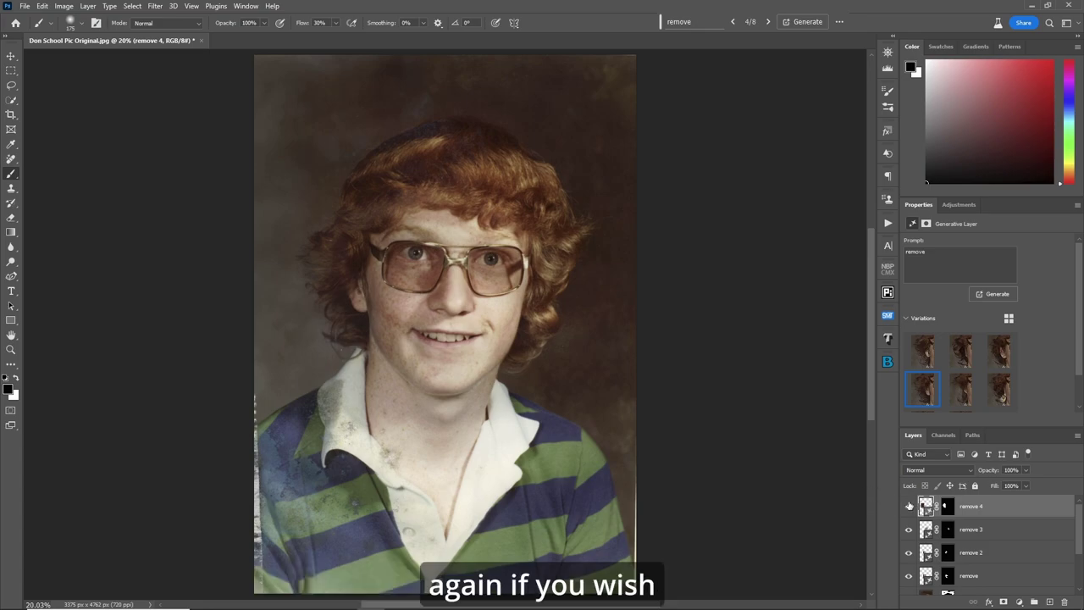
- Run Apply Image on the remove 4 layer's mask
left_click(949, 507)
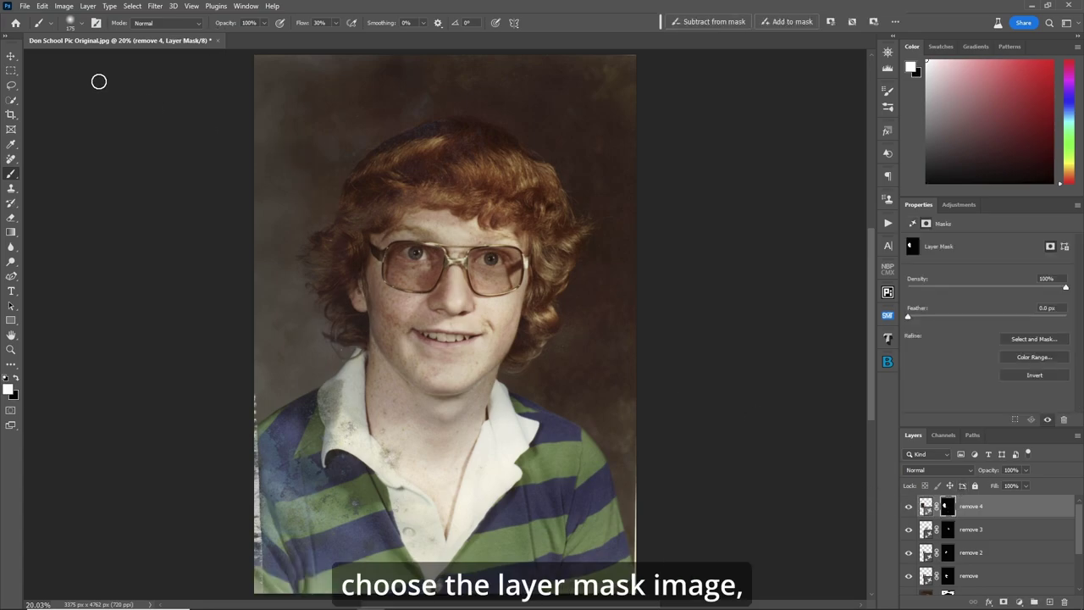
left_click(66, 7)
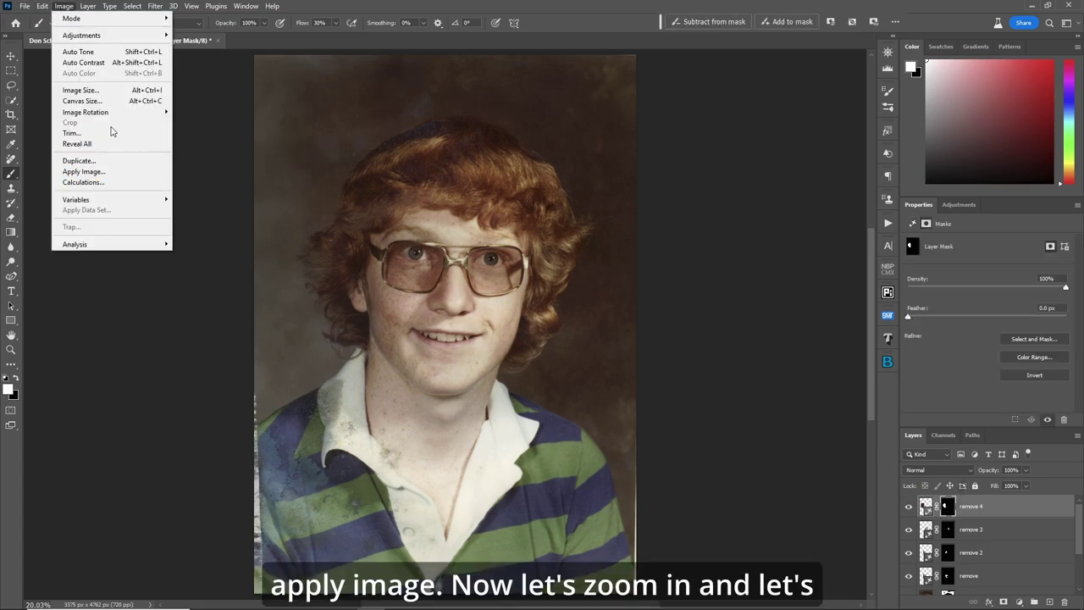
left_click(111, 174)
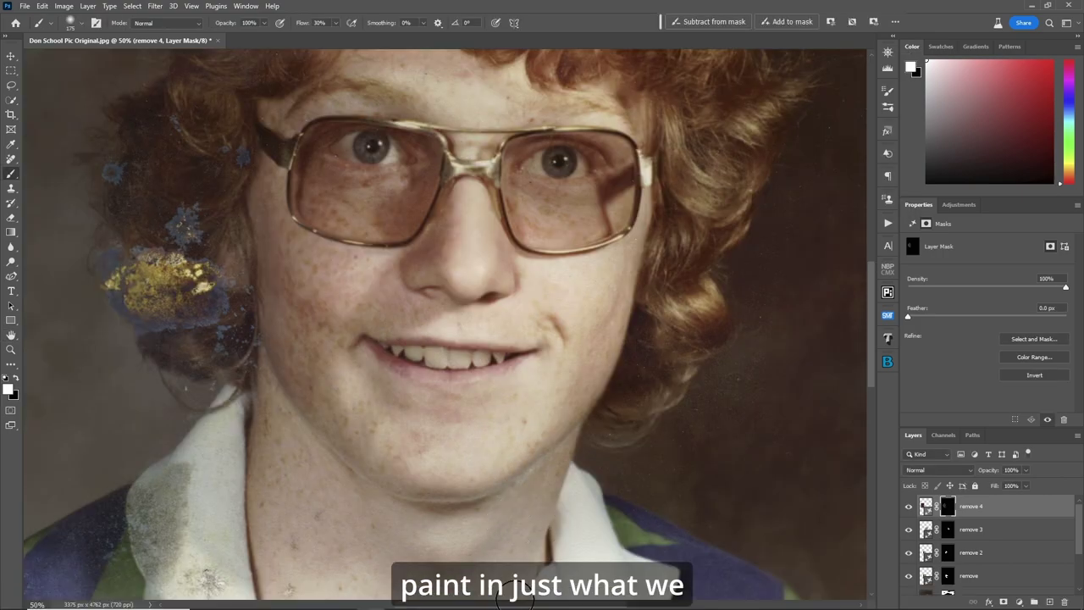
- Paint white on the remove 4 mask with a 175 px brush at 30% flow over the blue and yellow hair damage
scroll(440, 339, "left", 5)
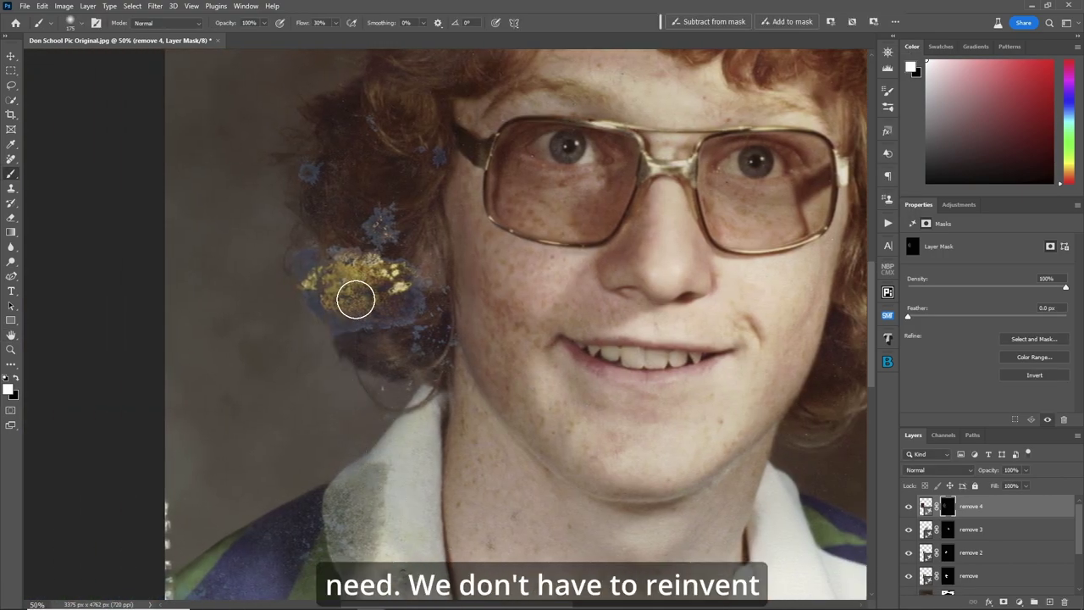
mouse_move(374, 311)
left_mouse_down()
mouse_move(414, 342)
mouse_move(434, 304)
mouse_move(391, 327)
mouse_move(402, 270)
mouse_move(421, 298)
mouse_move(374, 221)
mouse_move(381, 212)
mouse_move(385, 230)
mouse_move(347, 223)
mouse_move(337, 188)
mouse_move(348, 161)
mouse_move(330, 161)
mouse_move(312, 192)
mouse_move(373, 179)
mouse_move(426, 150)
mouse_move(423, 167)
mouse_move(377, 113)
left_mouse_up()
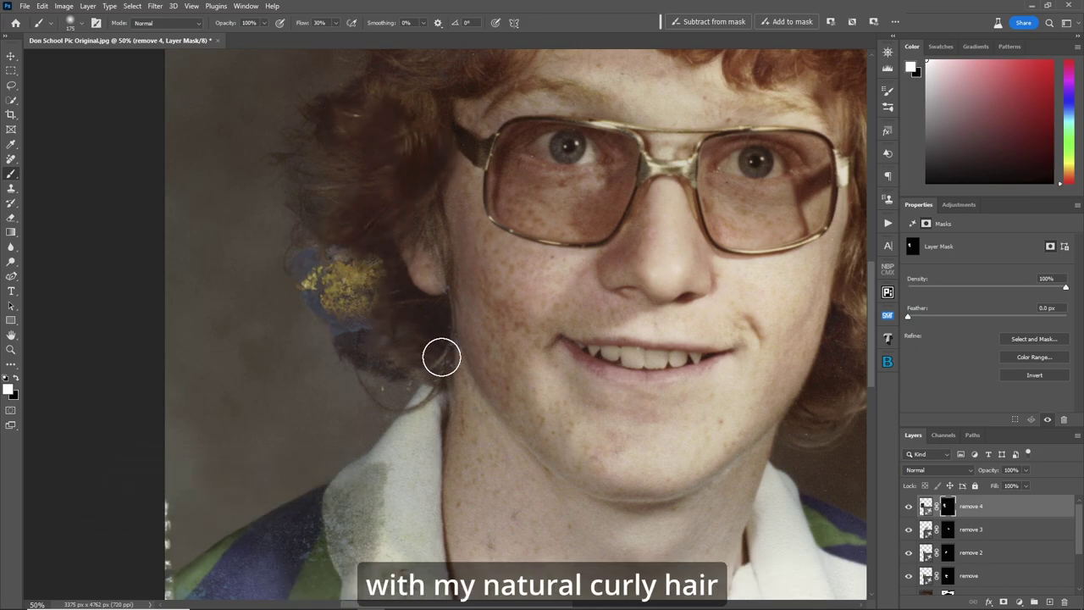
mouse_move(435, 362)
left_mouse_down()
mouse_move(379, 355)
mouse_move(368, 282)
mouse_move(357, 266)
mouse_move(335, 301)
mouse_move(325, 261)
mouse_move(312, 269)
mouse_move(318, 305)
mouse_move(348, 328)
left_mouse_up()
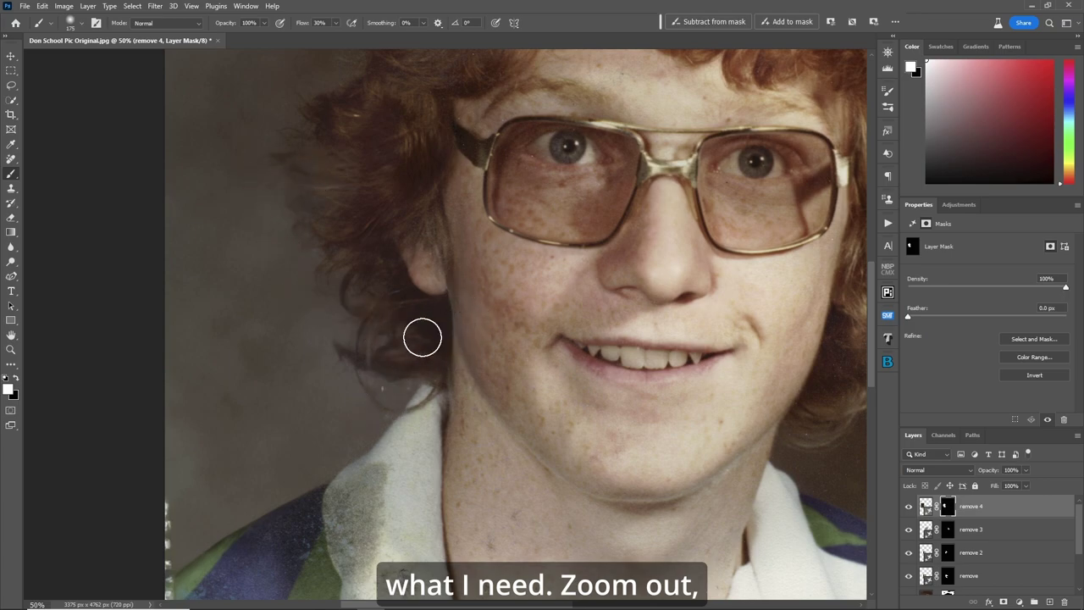
key("ctrl+0")
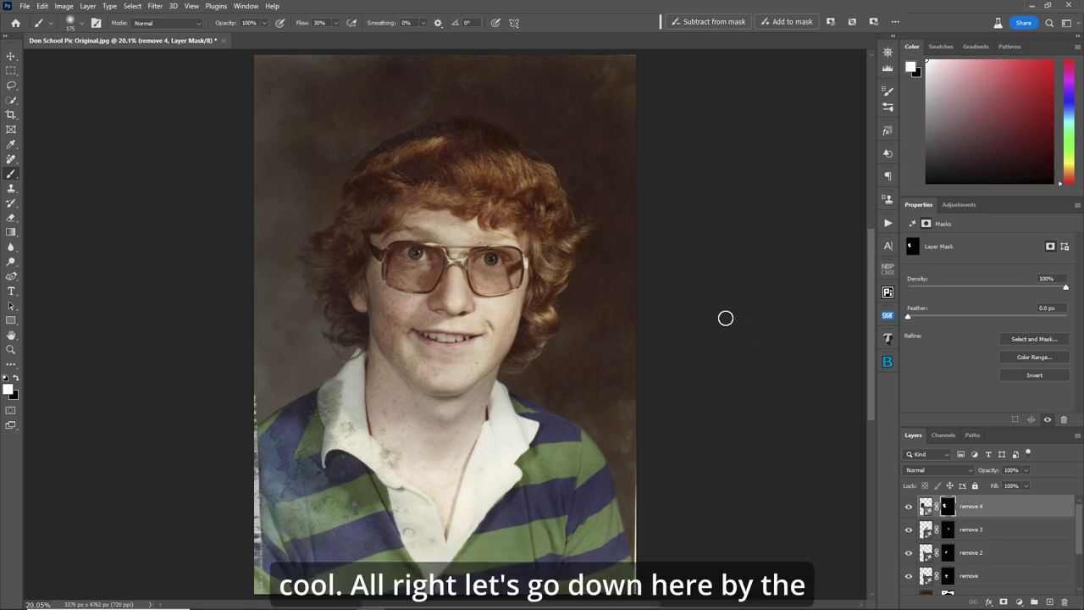
- Paint a quick mask over the purple and grey damage on the neck with a 125 px brush at 30% flow
key("z")
left_click(389, 433)
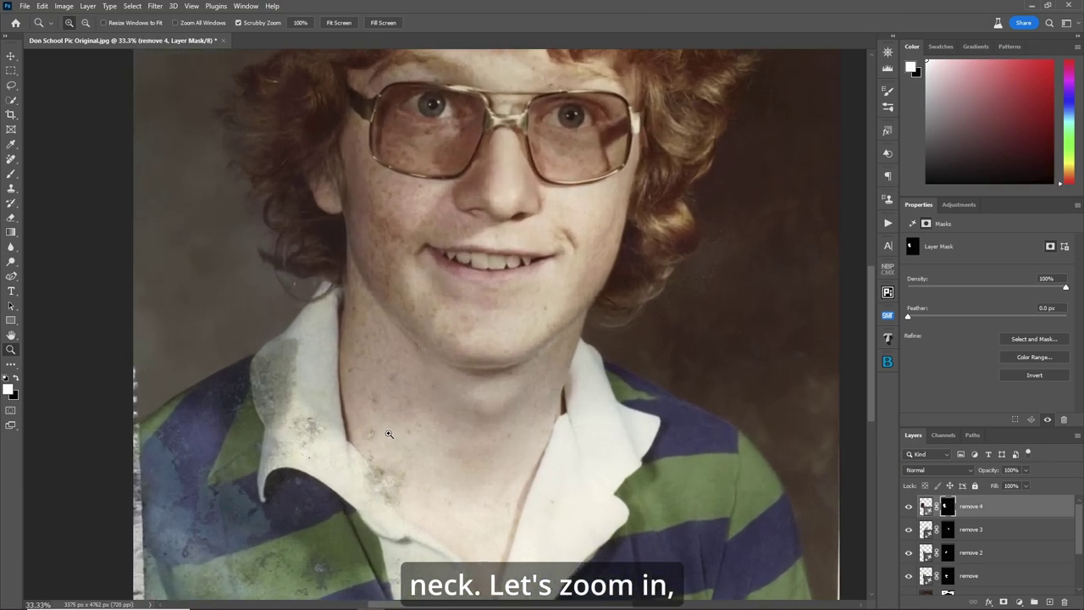
left_click(388, 434)
key("q")
scroll(657, 385, "down", 3)
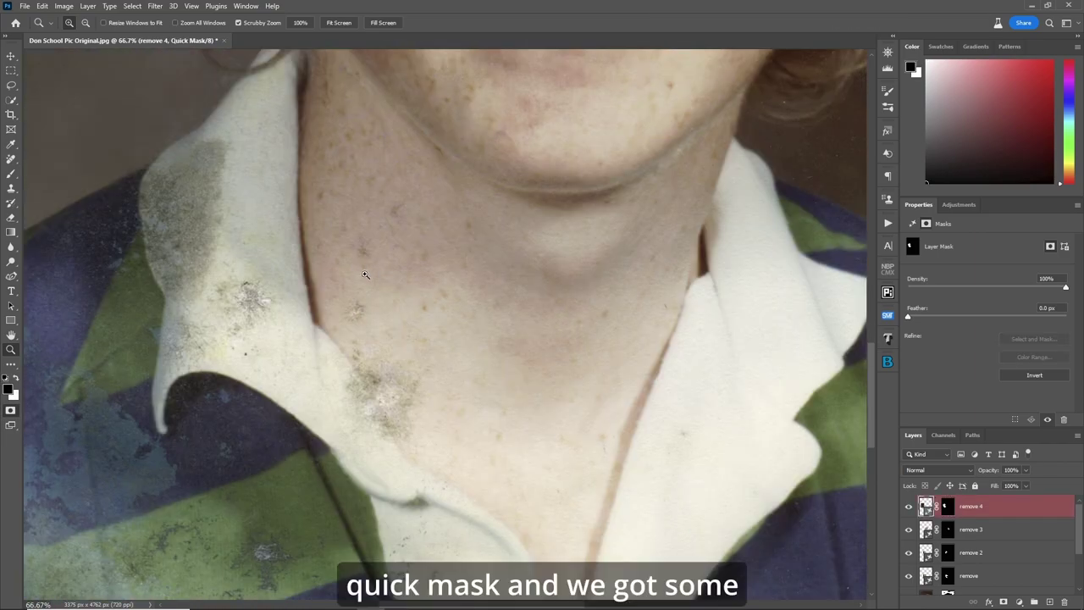
key("b")
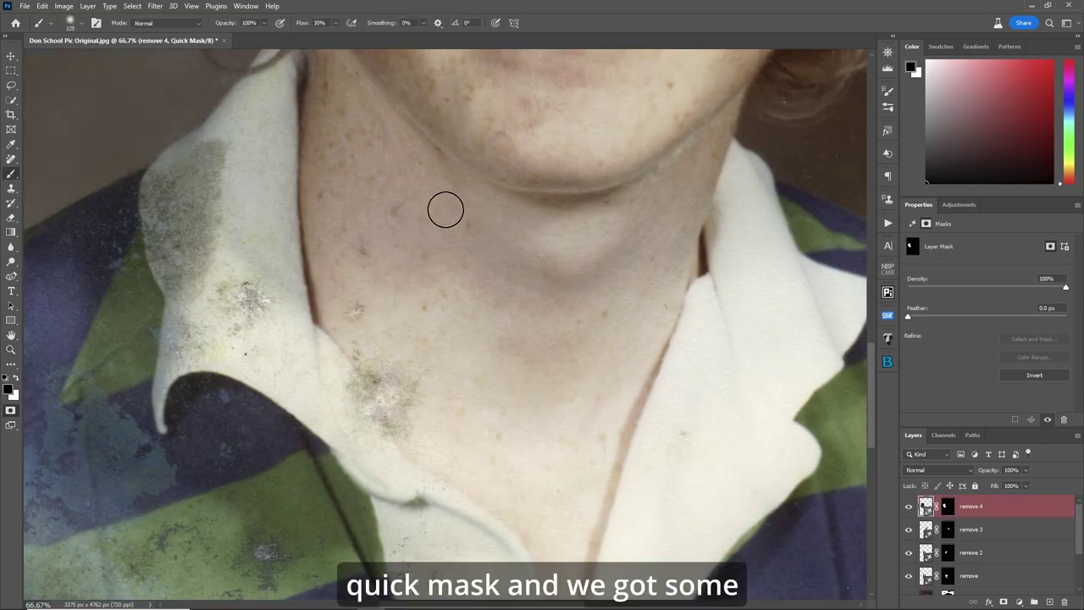
left_click_drag(411, 211, 378, 230)
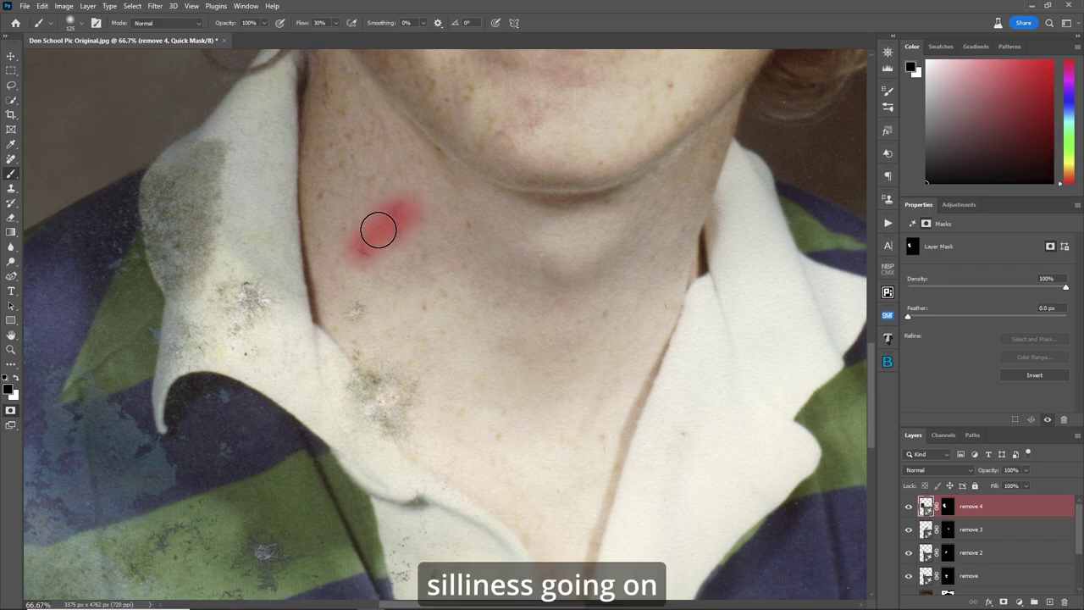
left_click_drag(415, 193, 336, 82)
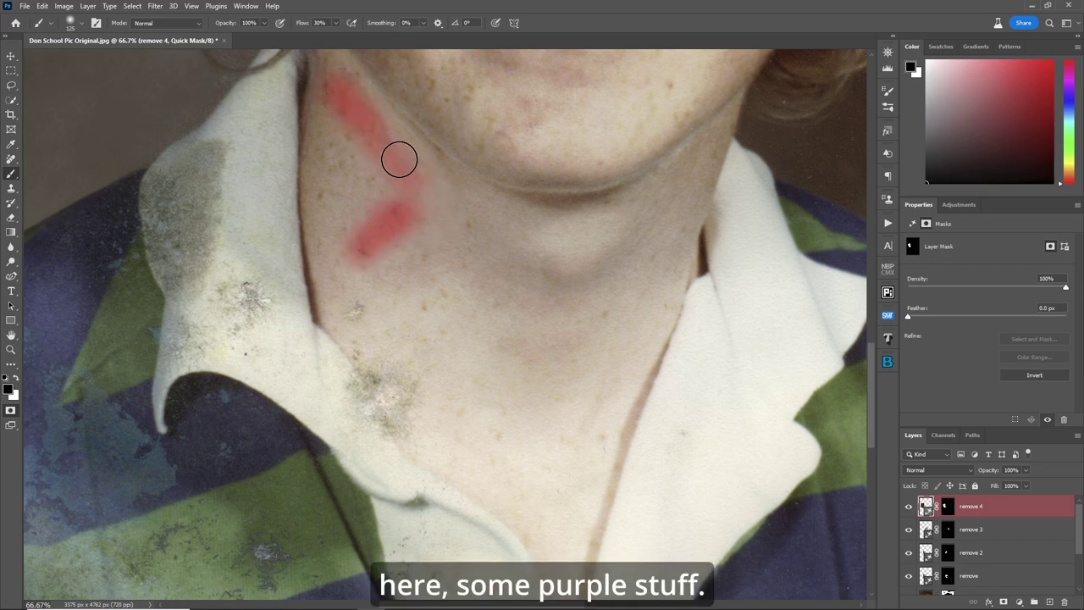
left_click_drag(360, 315, 370, 310)
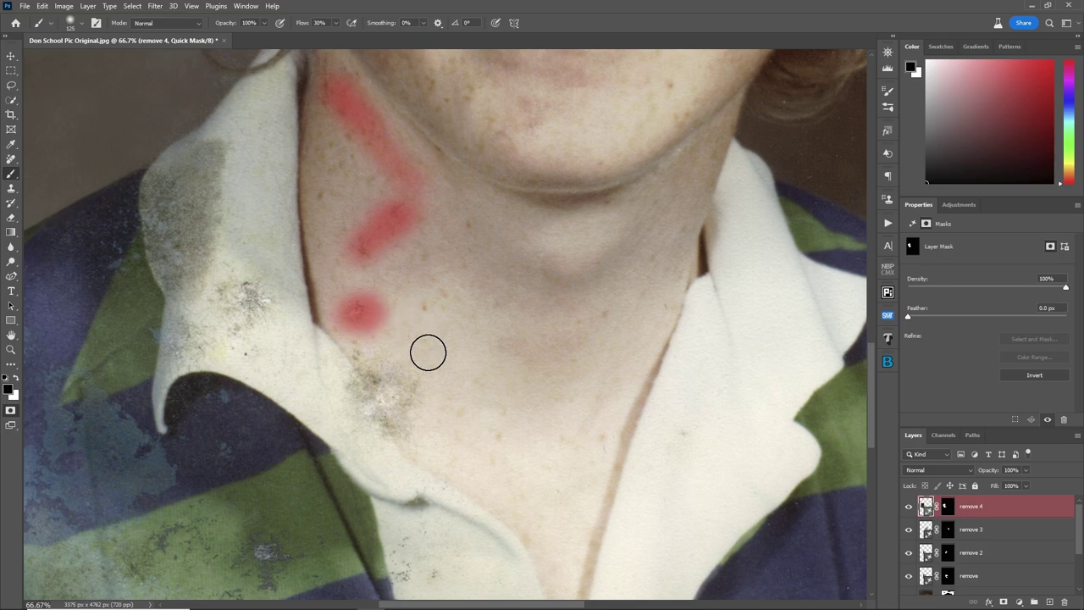
mouse_move(418, 446)
left_mouse_down()
mouse_move(385, 431)
mouse_move(343, 359)
mouse_move(394, 433)
mouse_move(406, 429)
mouse_move(413, 386)
mouse_move(377, 361)
mouse_move(406, 396)
mouse_move(410, 440)
mouse_move(348, 324)
left_mouse_up()
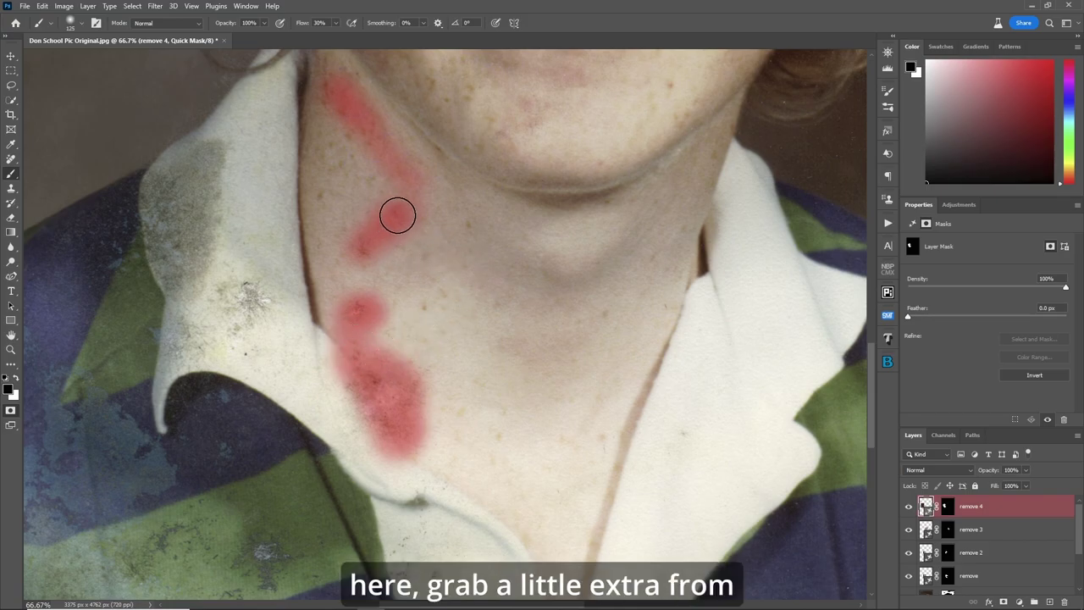
mouse_move(372, 231)
left_mouse_down()
mouse_move(384, 255)
mouse_move(403, 207)
mouse_move(385, 217)
mouse_move(404, 196)
mouse_move(366, 176)
mouse_move(389, 173)
mouse_move(420, 165)
left_mouse_up()
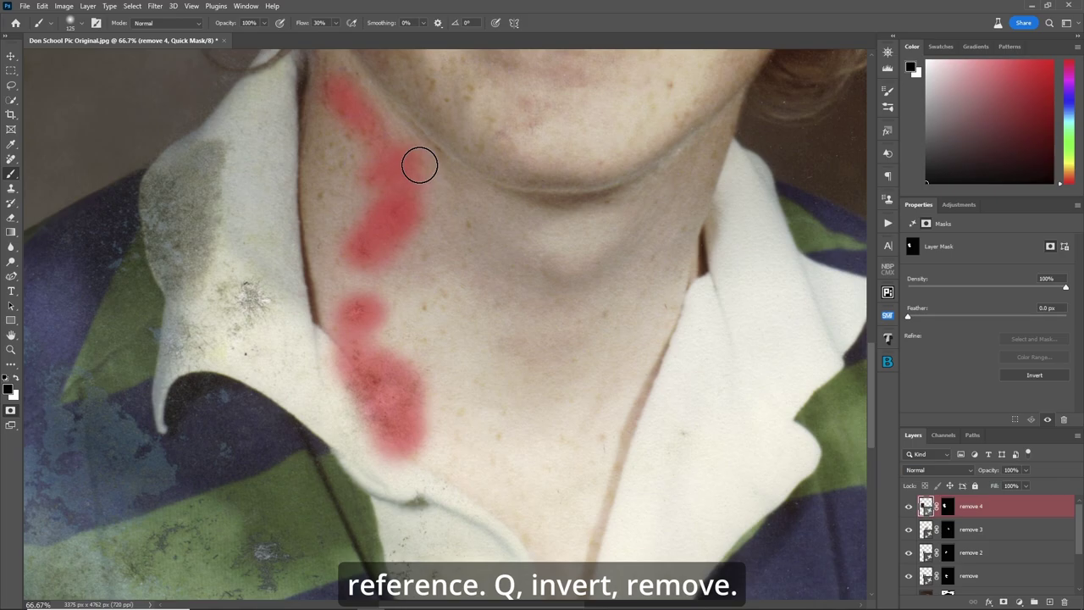
- Turn the neck mask into an inverted selection and run Generative Fill on it with the prompt "remove"
key("q")
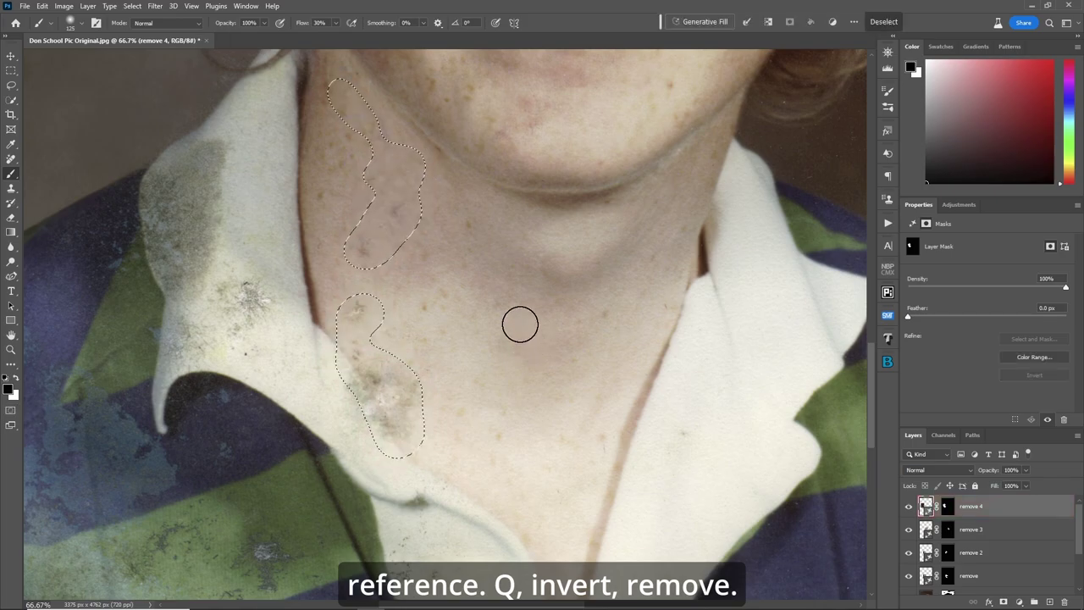
key("ctrl+shift+g")
type("re")
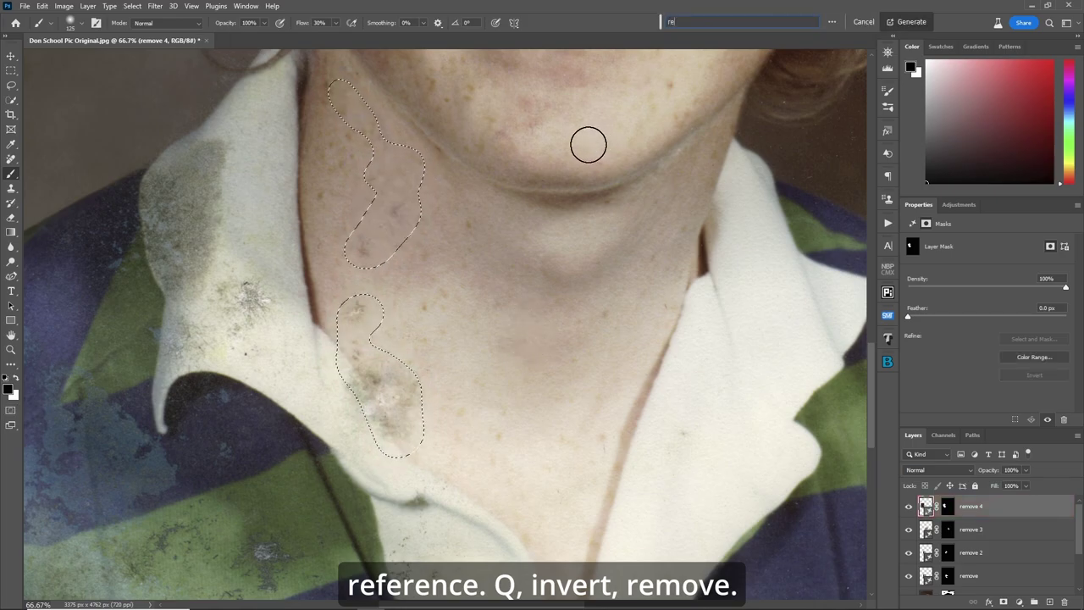
type("move")
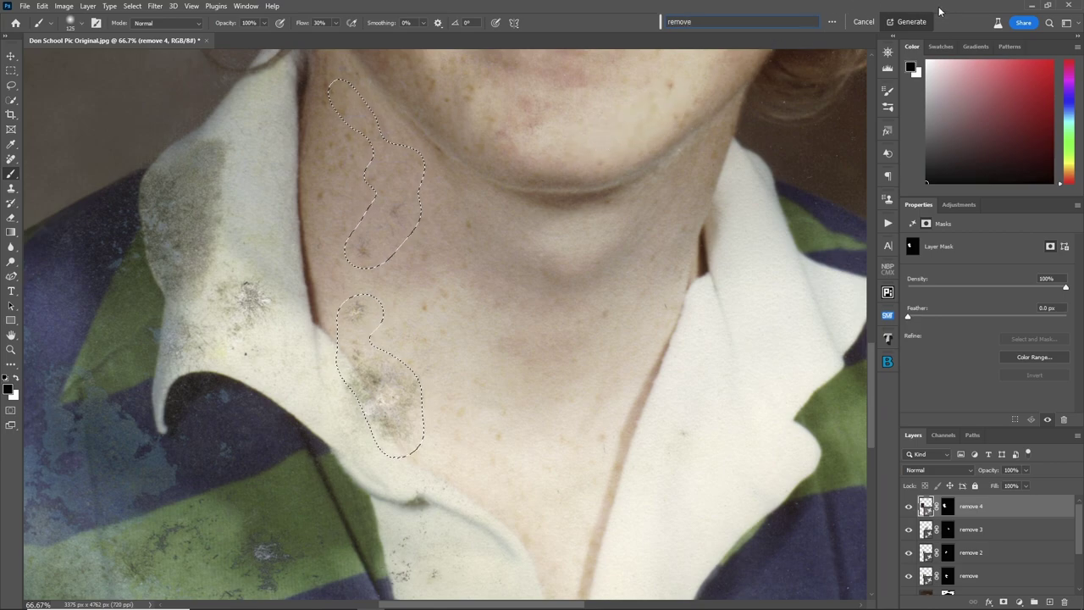
left_click(905, 23)
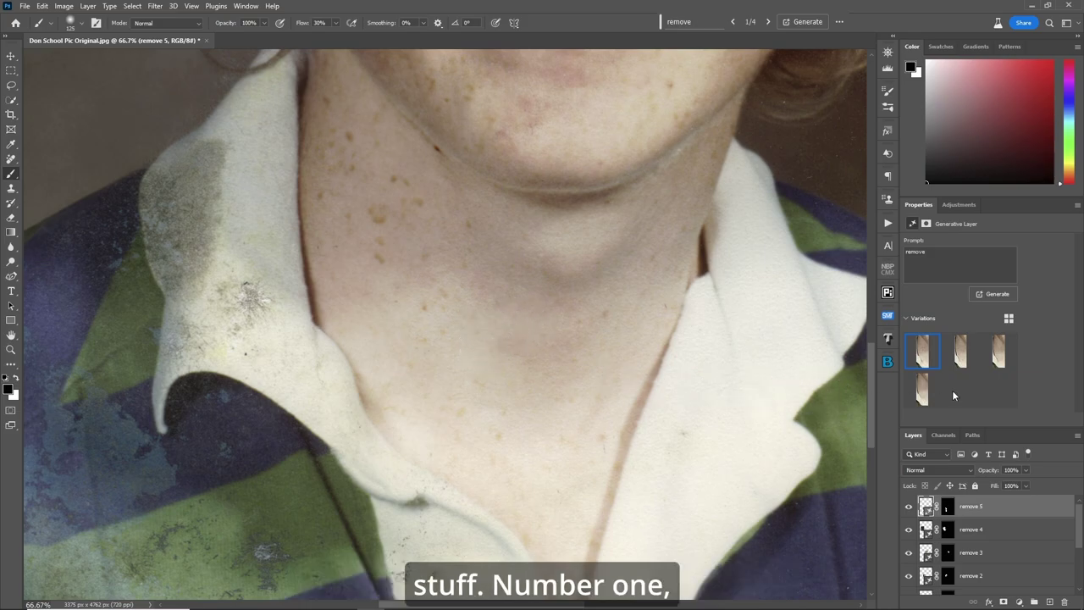
- Compare the neck fill variations, keep the third one, and check the portrait with and without the remove 5 layer
left_click(960, 356)
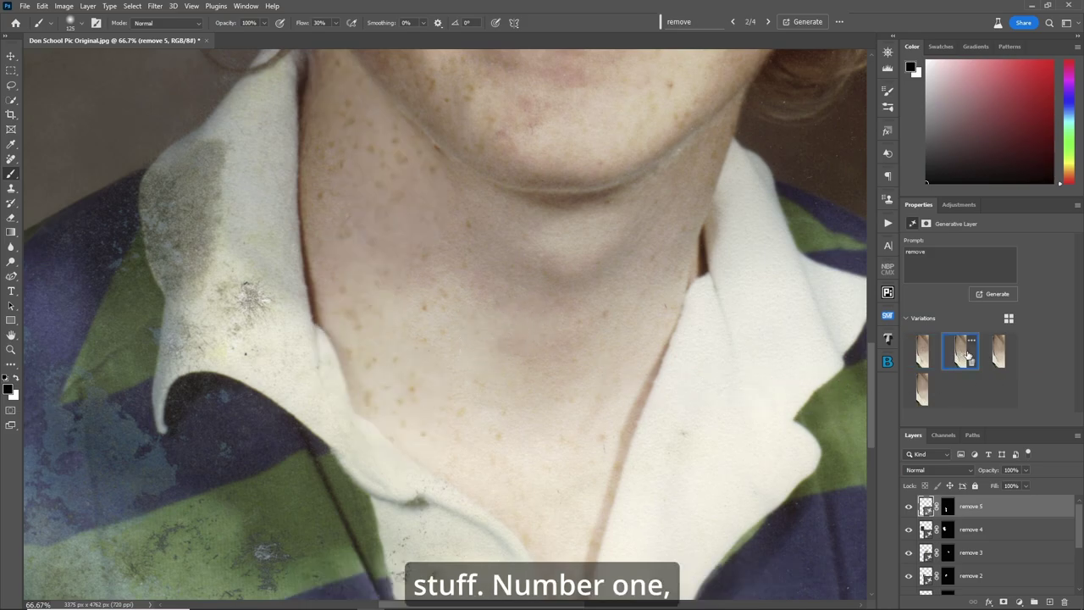
left_click(1000, 358)
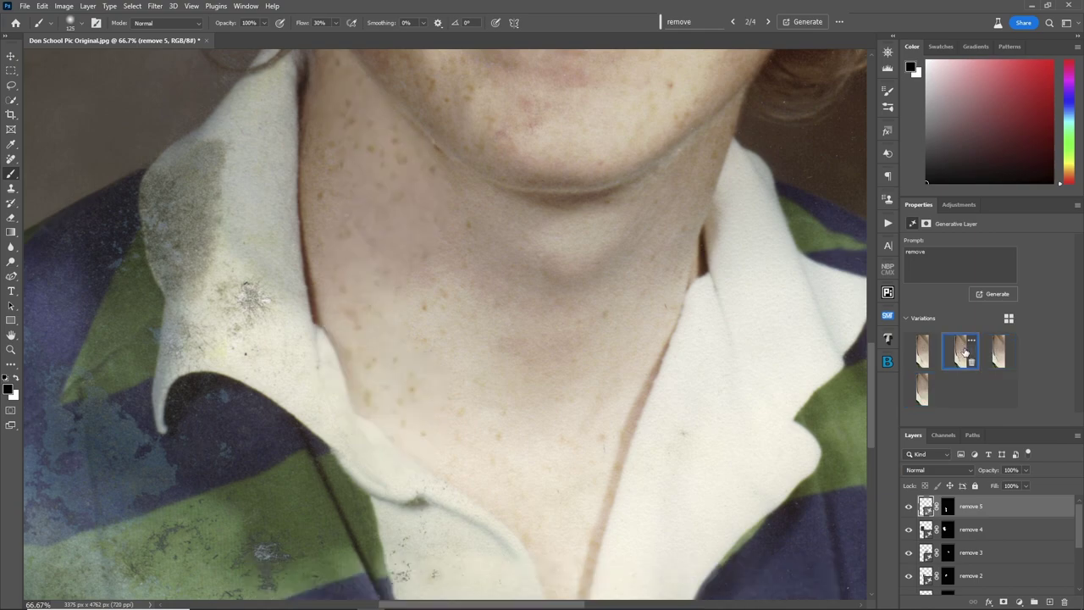
left_click(923, 352)
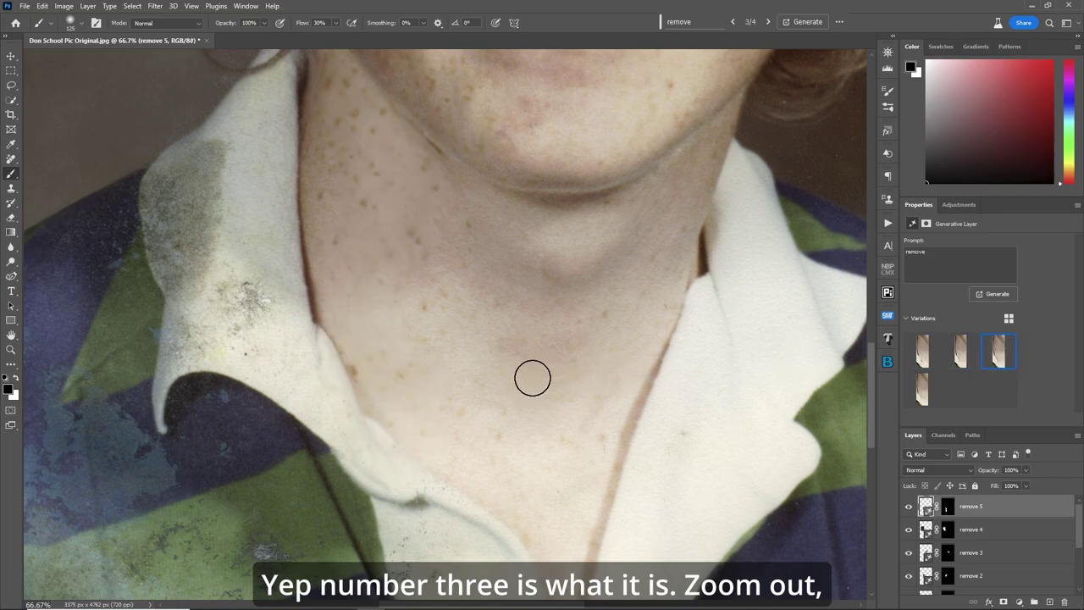
key("ctrl+0")
left_click(910, 508)
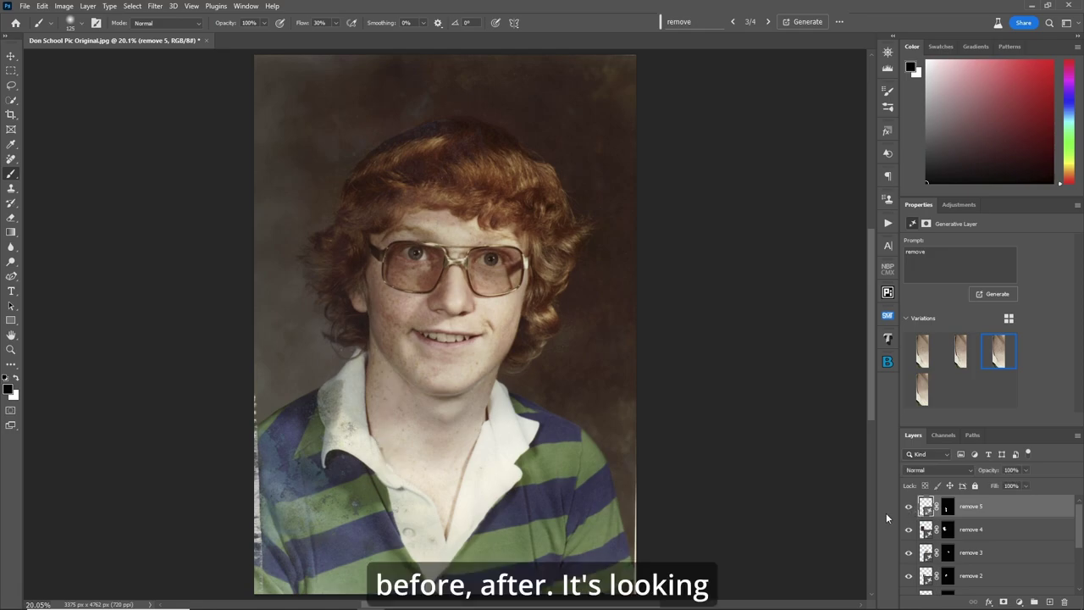
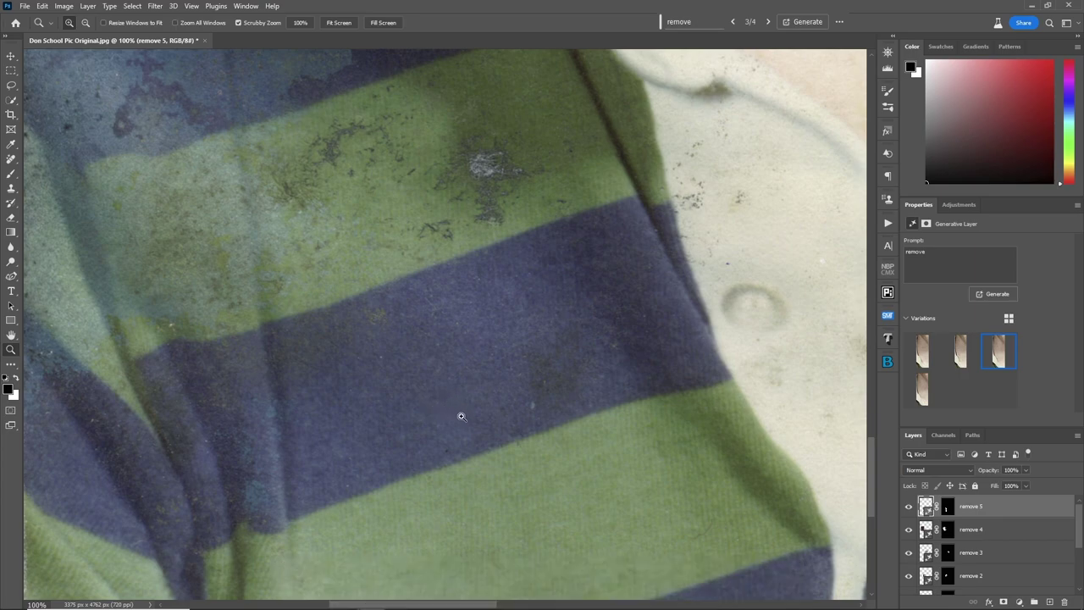
- Paint a quick mask over the stained areas of the shirt's blue stripe with a 125 px brush at 50% flow
key("q")
key("b")
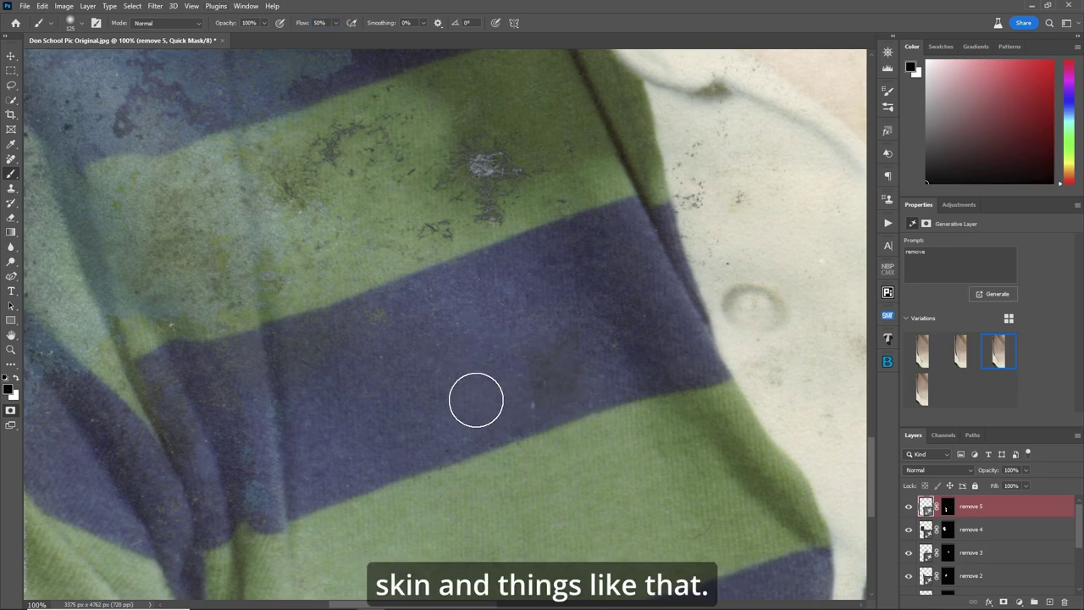
mouse_move(523, 398)
left_mouse_down()
mouse_move(580, 378)
mouse_move(583, 347)
mouse_move(615, 364)
mouse_move(609, 348)
mouse_move(540, 357)
left_mouse_up()
mouse_move(508, 301)
left_mouse_down()
mouse_move(296, 359)
mouse_move(308, 348)
mouse_move(306, 391)
mouse_move(328, 463)
left_mouse_up()
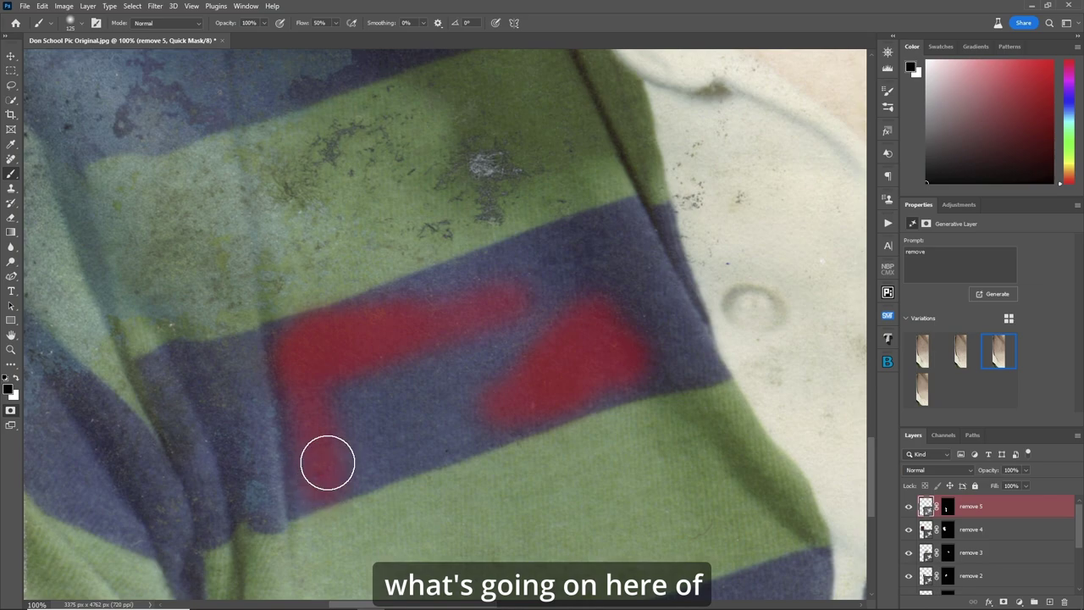
mouse_move(273, 490)
left_mouse_down()
mouse_move(241, 378)
mouse_move(229, 368)
mouse_move(216, 378)
mouse_move(234, 434)
mouse_move(239, 367)
left_mouse_up()
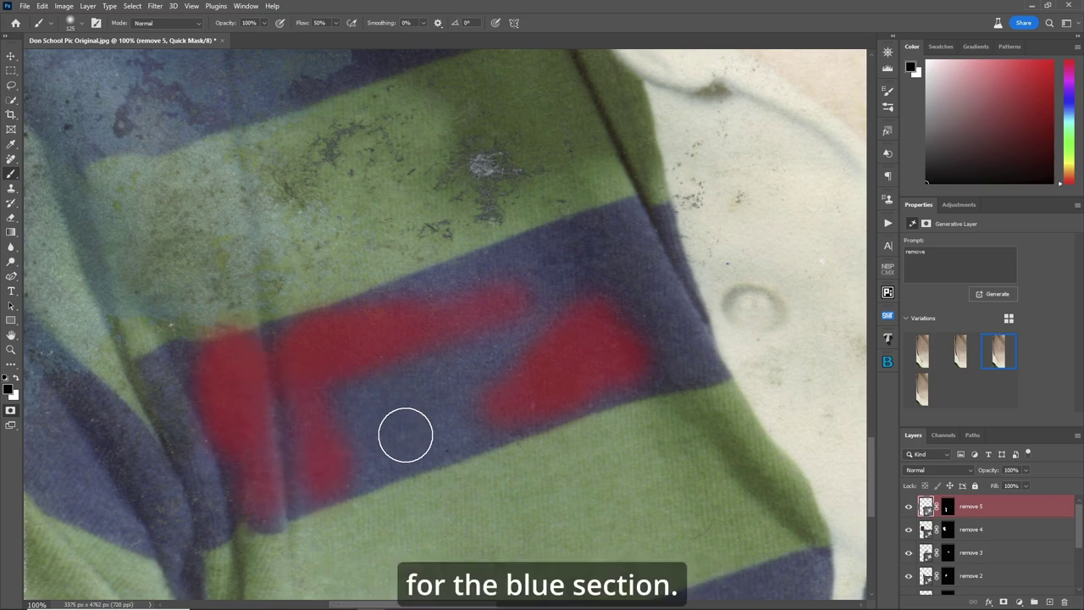
mouse_move(404, 435)
left_mouse_down()
mouse_move(463, 429)
mouse_move(417, 441)
mouse_move(409, 426)
mouse_move(391, 448)
mouse_move(451, 439)
mouse_move(578, 338)
mouse_move(410, 297)
mouse_move(537, 256)
mouse_move(646, 335)
left_mouse_up()
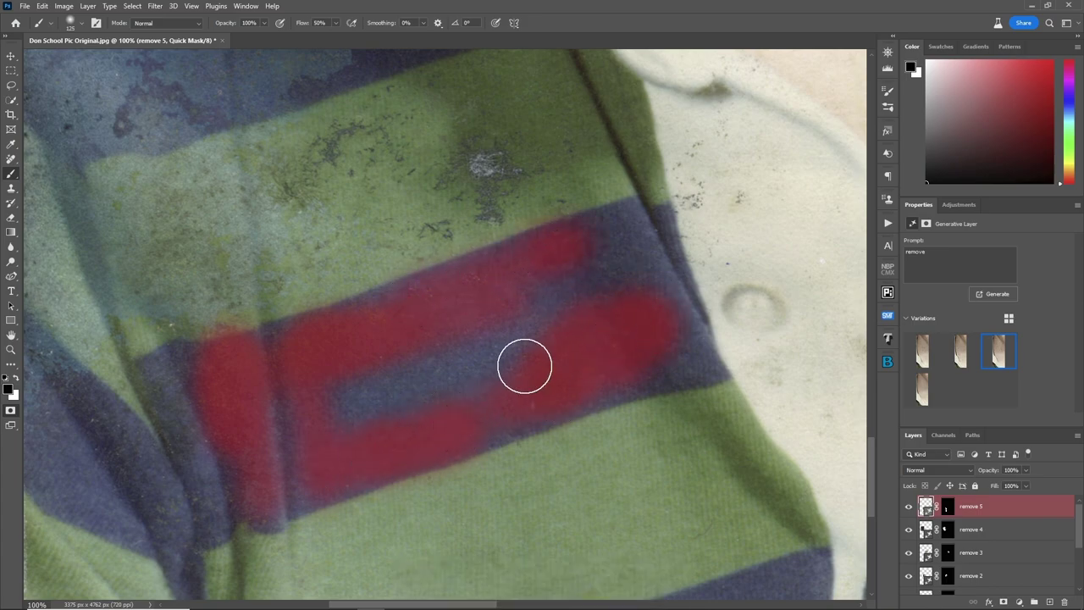
- Turn the blue stripe mask into an inverted selection and run Generative Fill on it with the prompt "remove"
key("q")
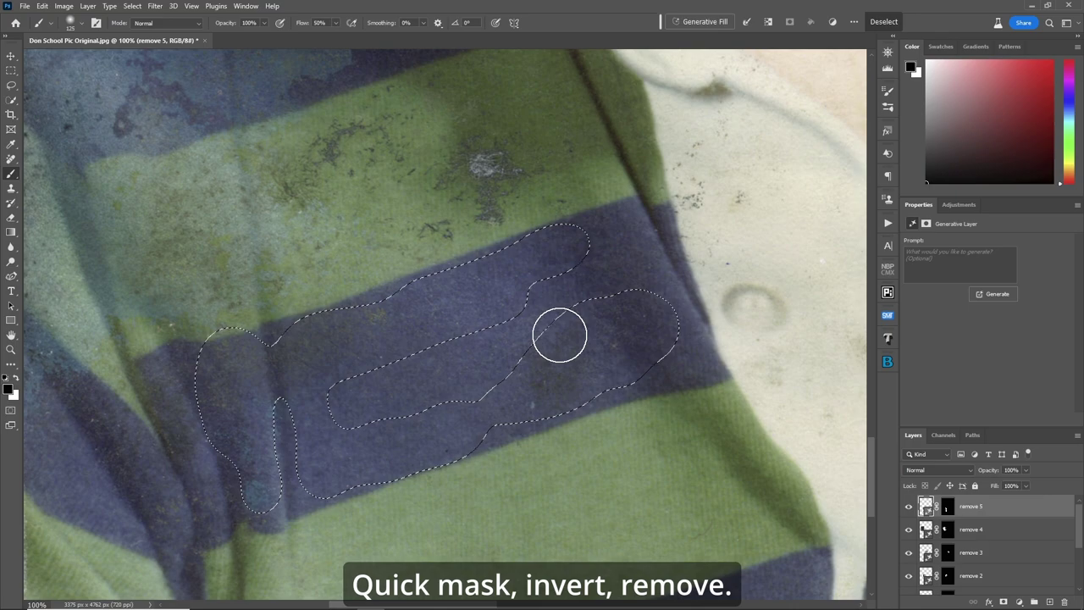
left_click(700, 22)
type("remo")
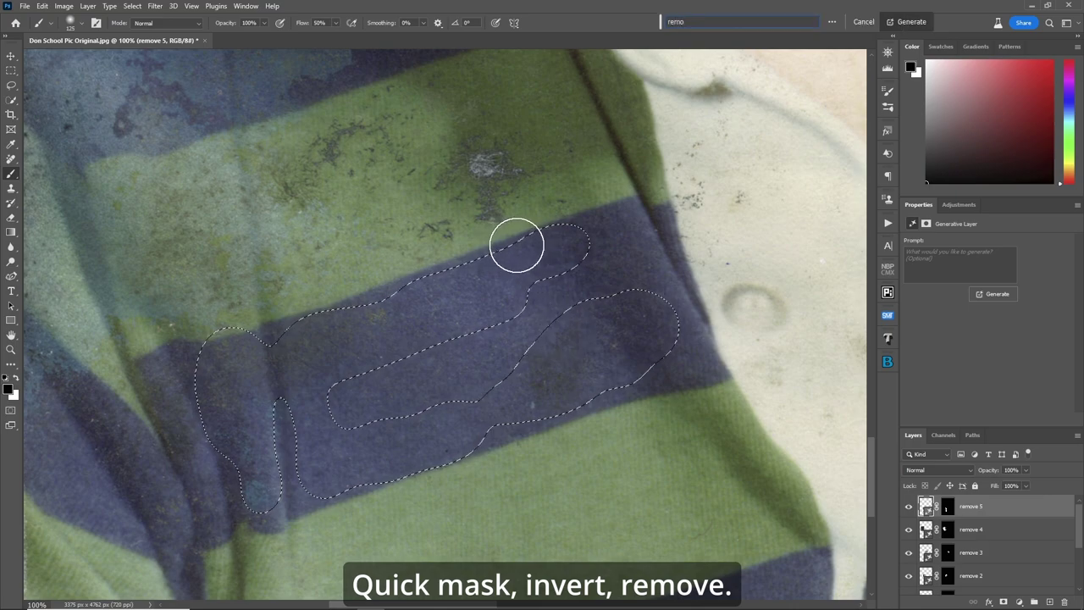
type("ve")
key("Return")
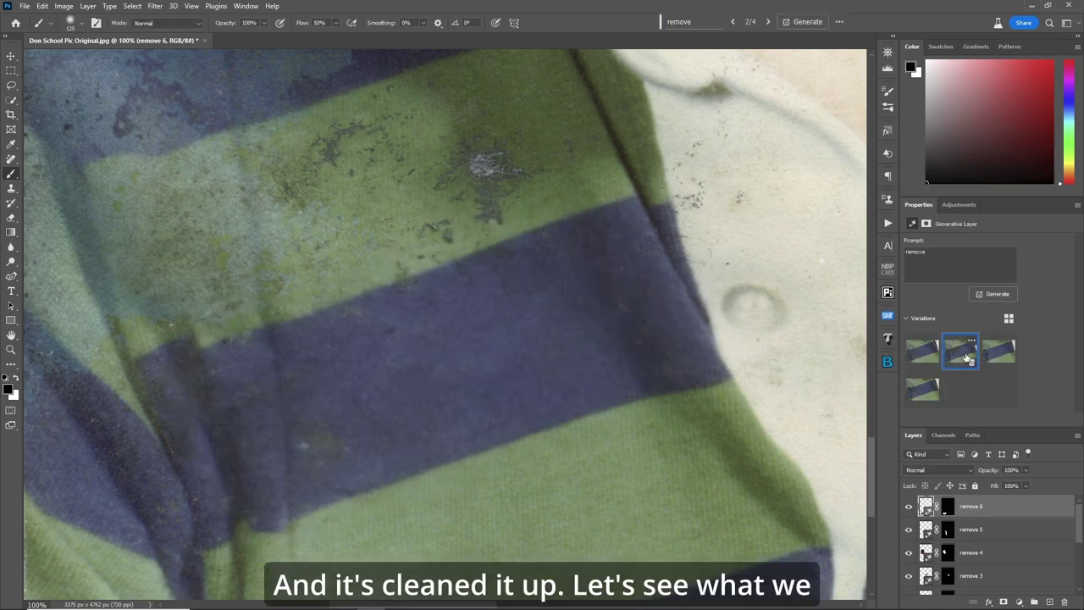
- Compare the generated variations for the shirt's lower blue stripe and keep the fourth one
left_click(998, 352)
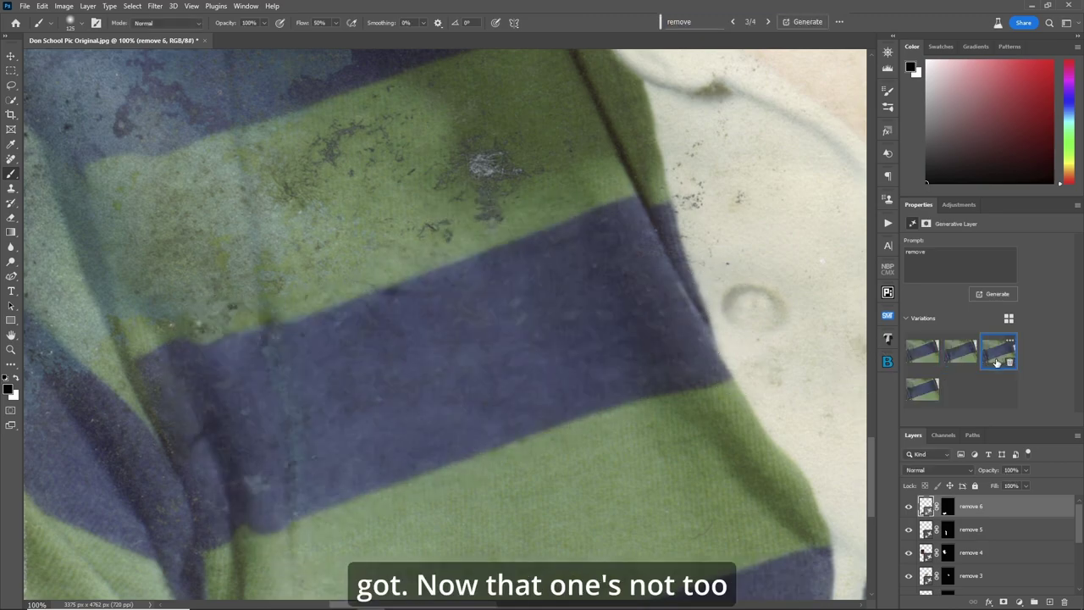
left_click(915, 391)
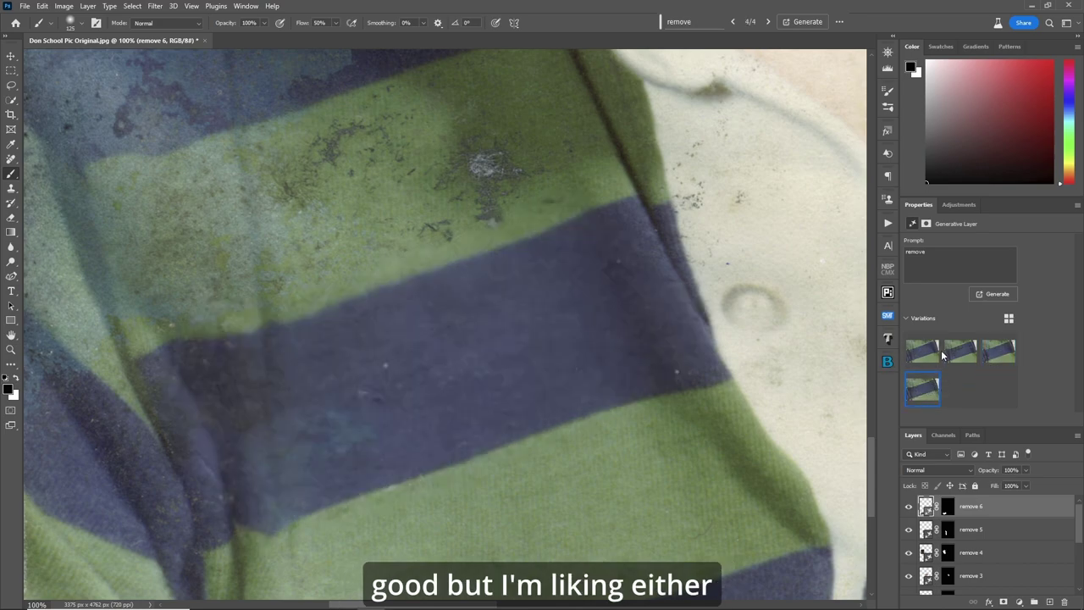
left_click(930, 359)
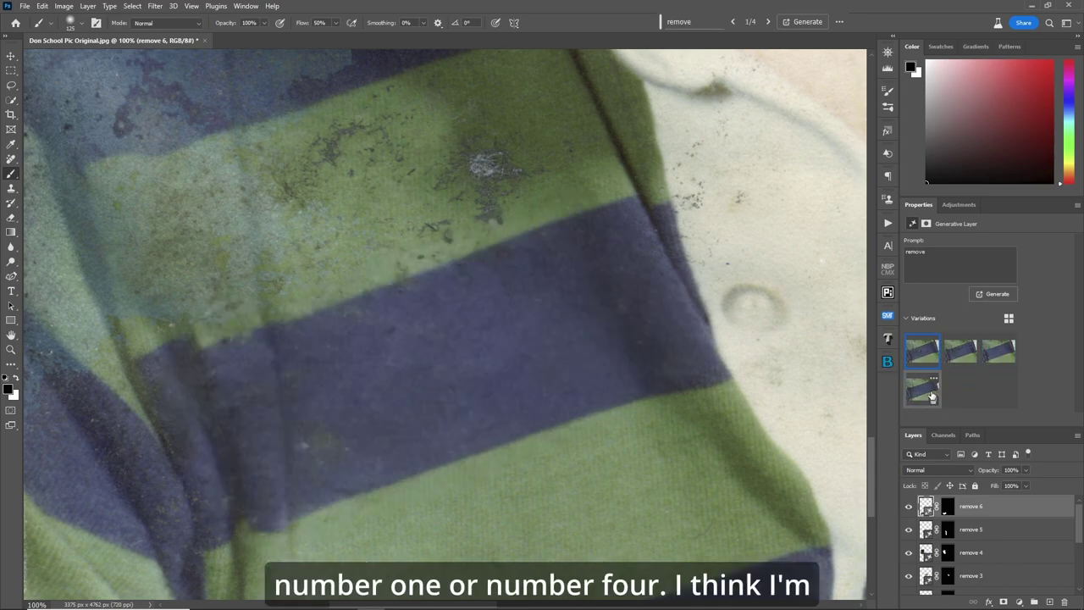
left_click(932, 393)
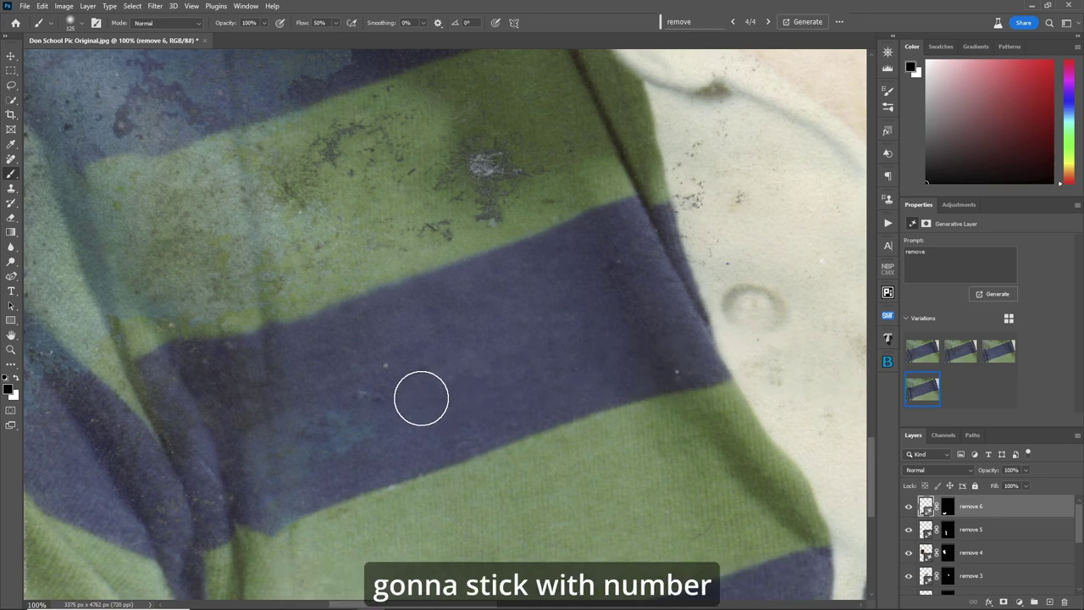
- Paint a quick mask over the stained area of the green stripe above the repaired blue stripe
left_click_drag(875, 462, 875, 438)
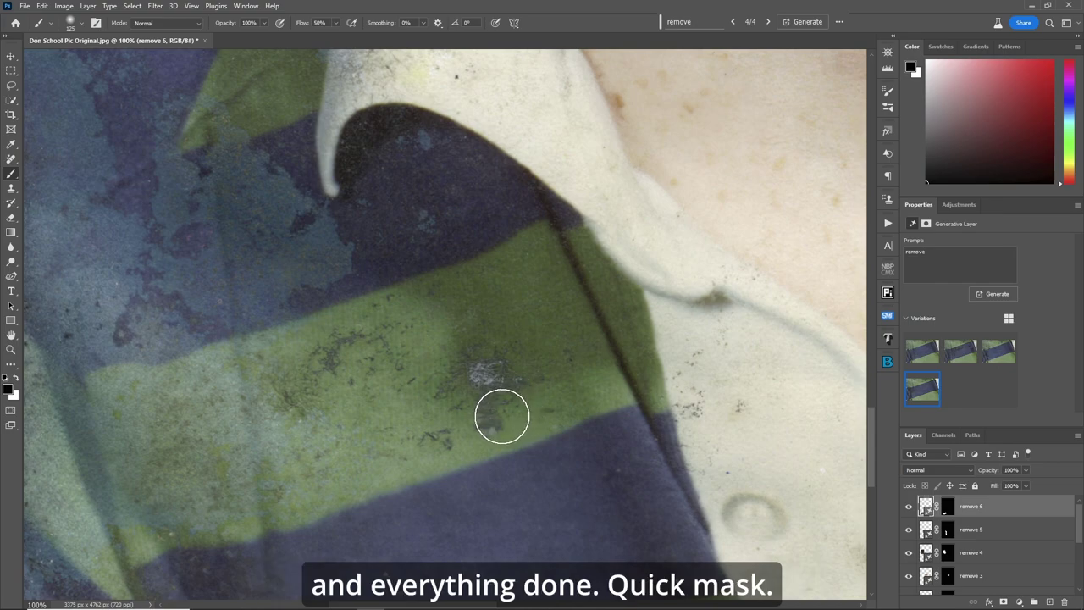
key("q")
mouse_move(501, 416)
left_mouse_down()
mouse_move(161, 524)
mouse_move(148, 521)
mouse_move(112, 418)
mouse_move(134, 392)
mouse_move(236, 373)
mouse_move(504, 274)
mouse_move(410, 428)
mouse_move(259, 431)
mouse_move(198, 414)
mouse_move(169, 453)
mouse_move(255, 448)
mouse_move(347, 469)
mouse_move(296, 453)
mouse_move(309, 420)
mouse_move(477, 410)
mouse_move(493, 421)
mouse_move(553, 399)
mouse_move(532, 411)
mouse_move(514, 386)
mouse_move(540, 355)
mouse_move(481, 357)
mouse_move(509, 299)
mouse_move(477, 313)
mouse_move(488, 306)
mouse_move(478, 352)
left_mouse_up()
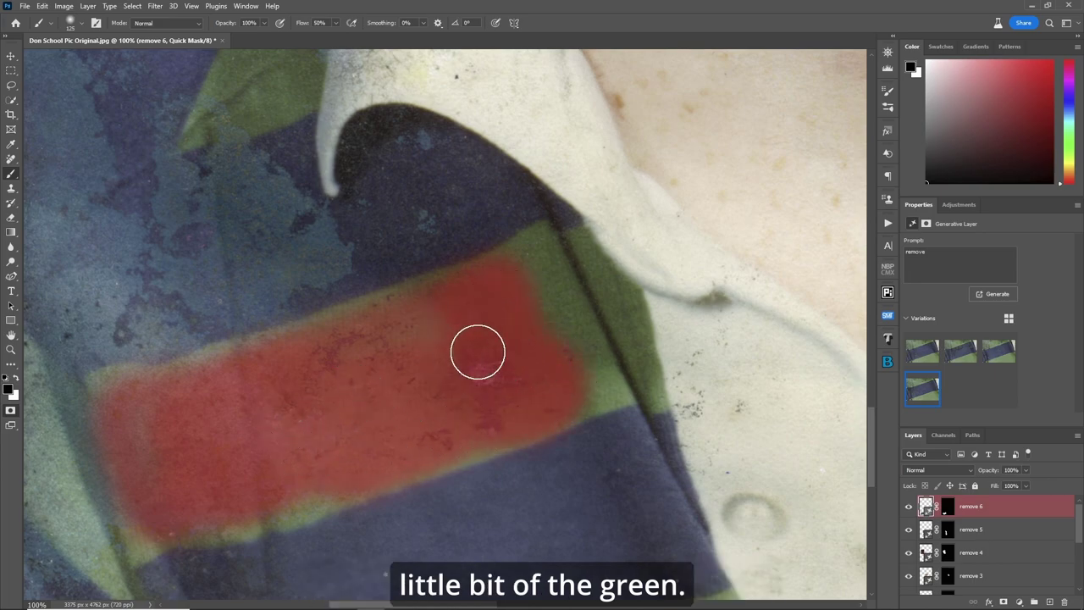
- Turn the green stripe mask into an inverted selection and run Generative Fill on it with the prompt "remove"
key("q")
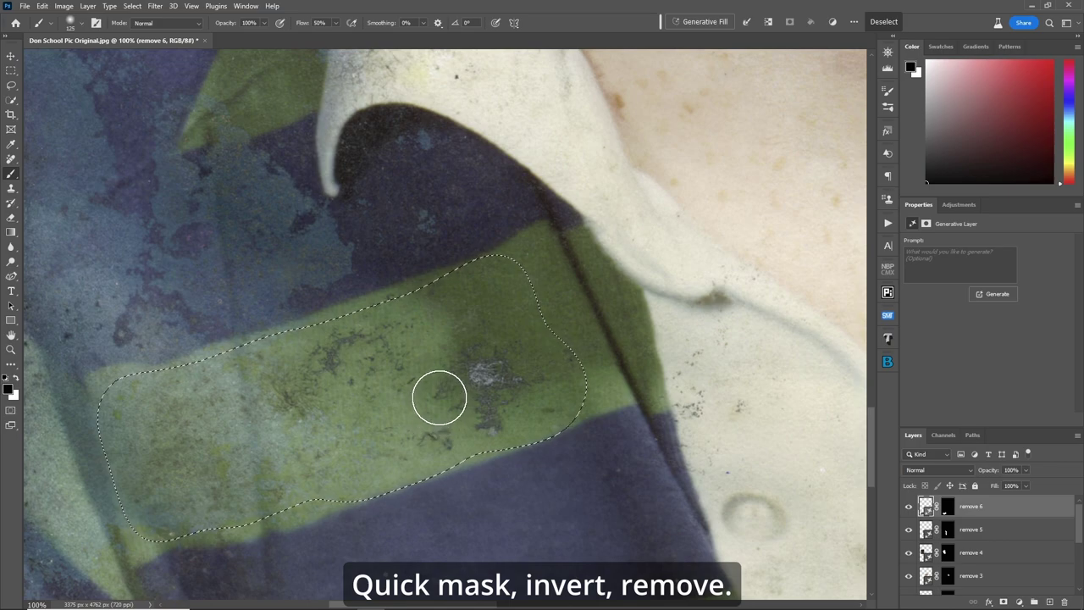
left_click(686, 23)
type("re")
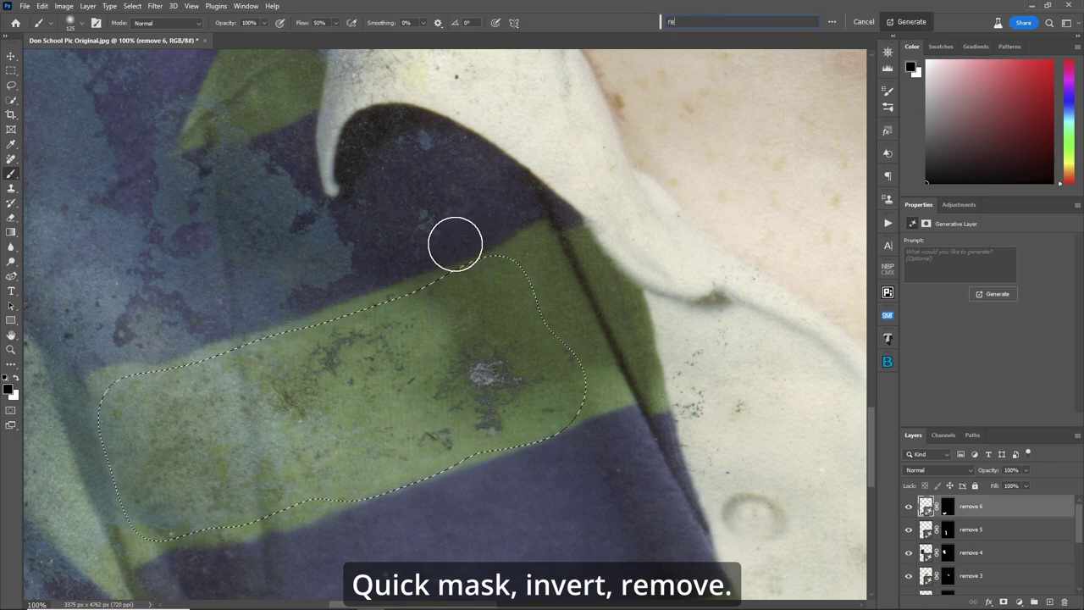
type("move")
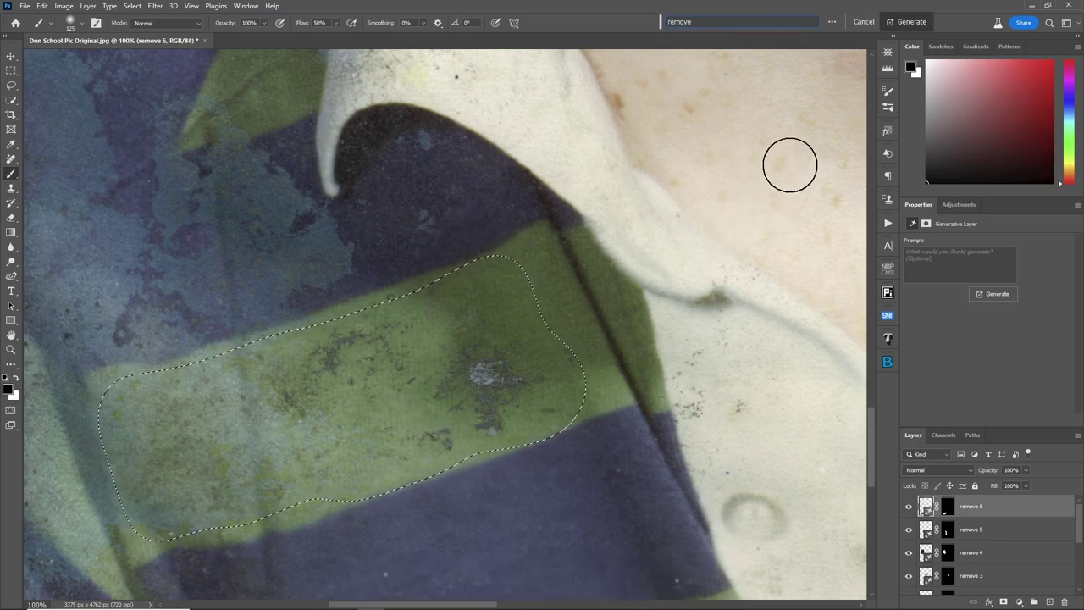
left_click(912, 22)
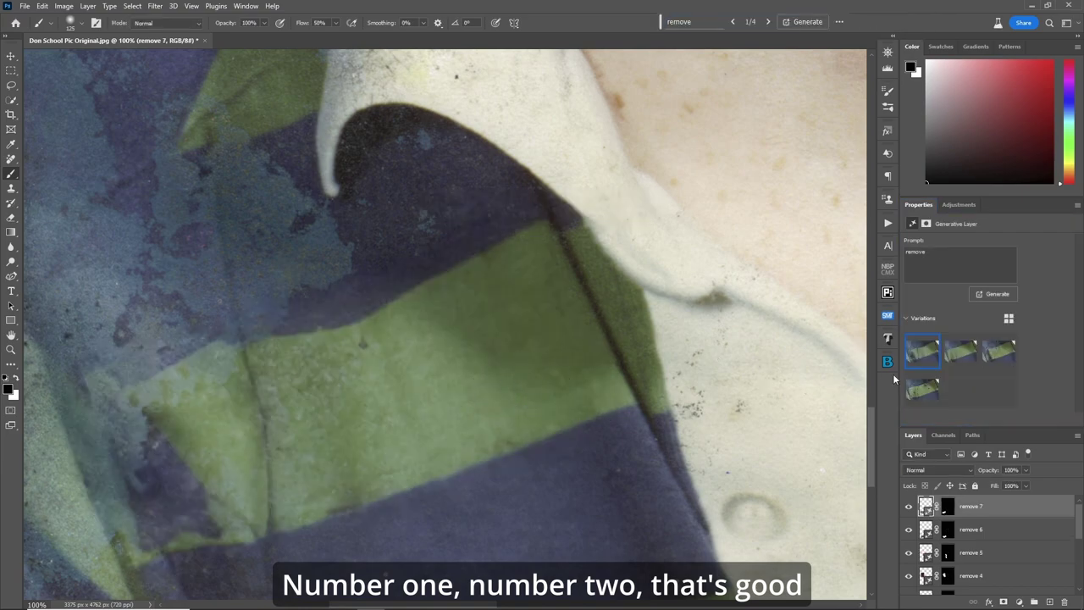
- Compare the green stripe fill variations and keep the second one
mouse_move(969, 354)
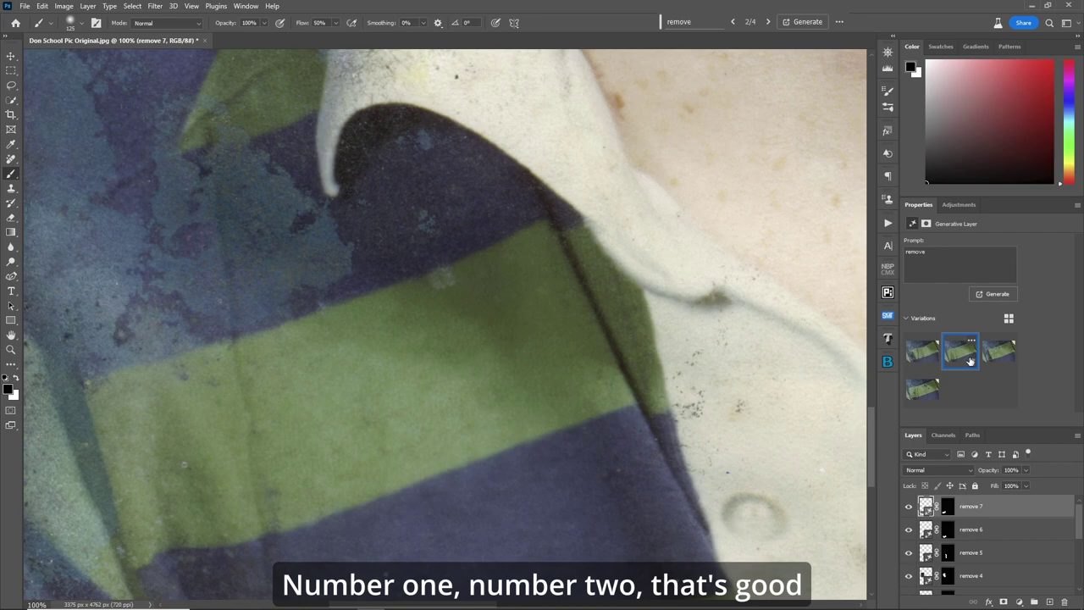
left_click(999, 355)
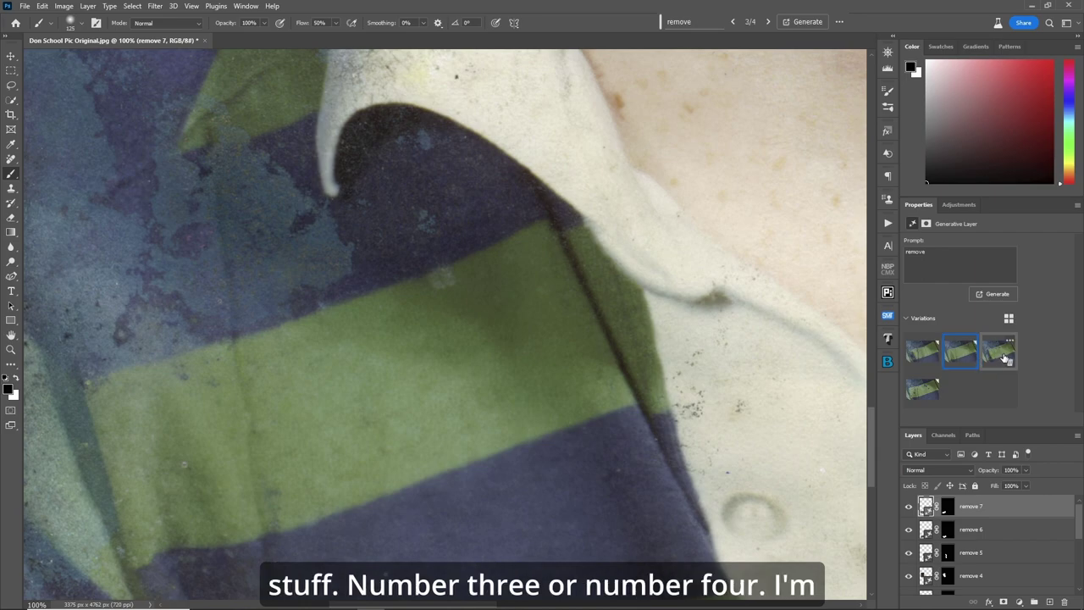
left_click(961, 356)
- Paint a quick mask over the discoloured blue stripe below the collar tip and the two faded spots under the collar
scroll(680, 375, "up", 5)
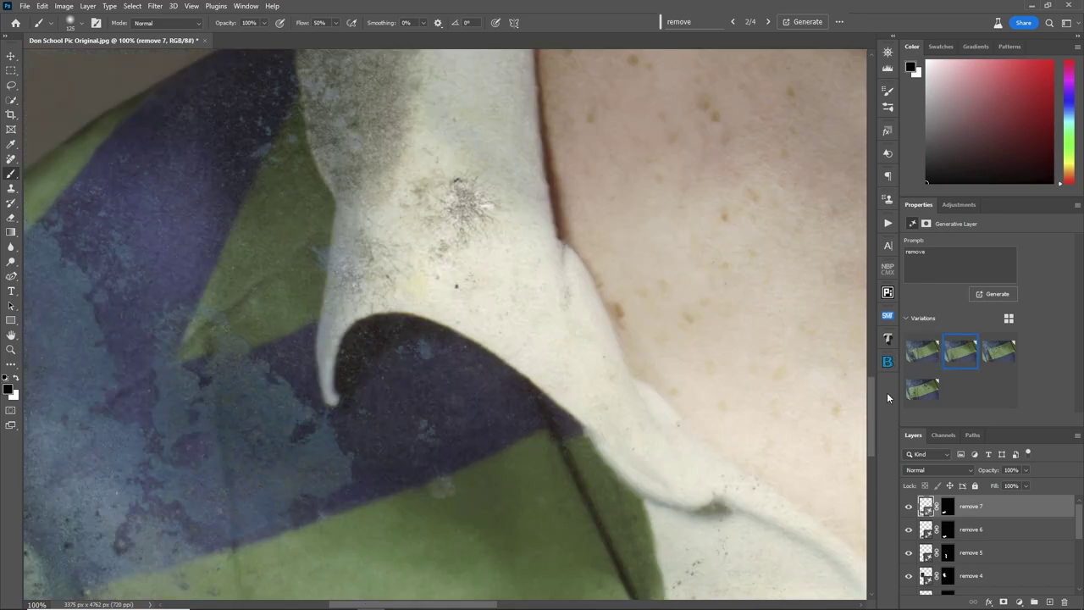
scroll(652, 492, "left", 4)
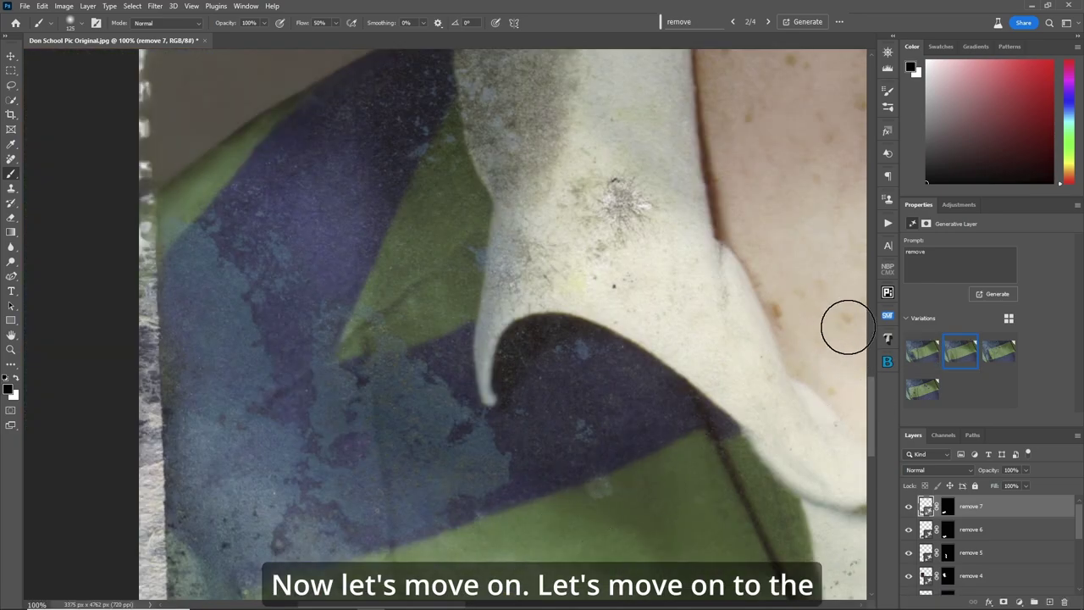
left_click_drag(873, 408, 867, 427)
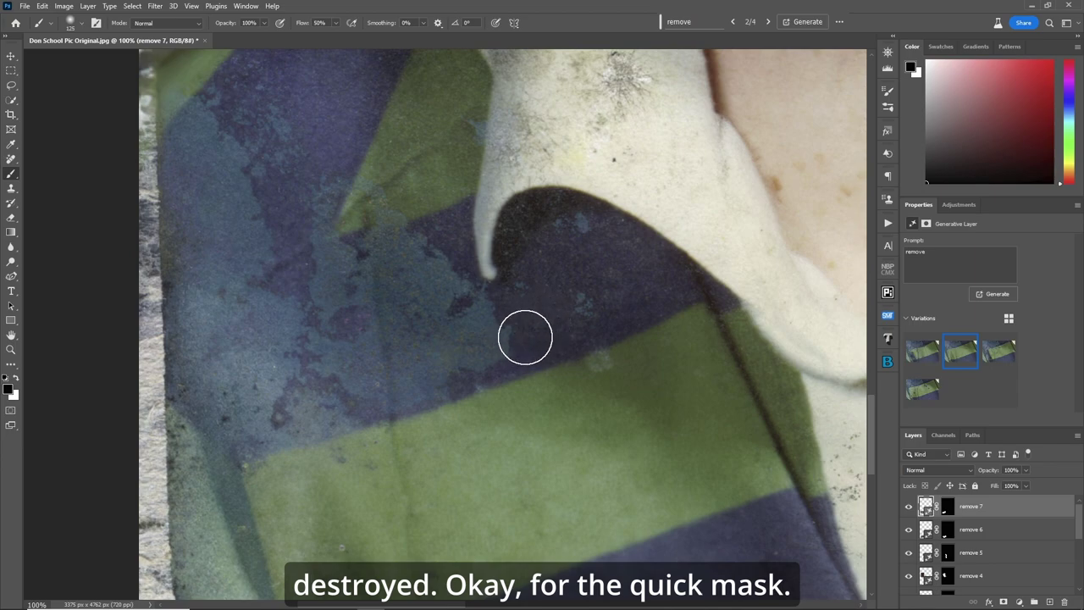
key("q")
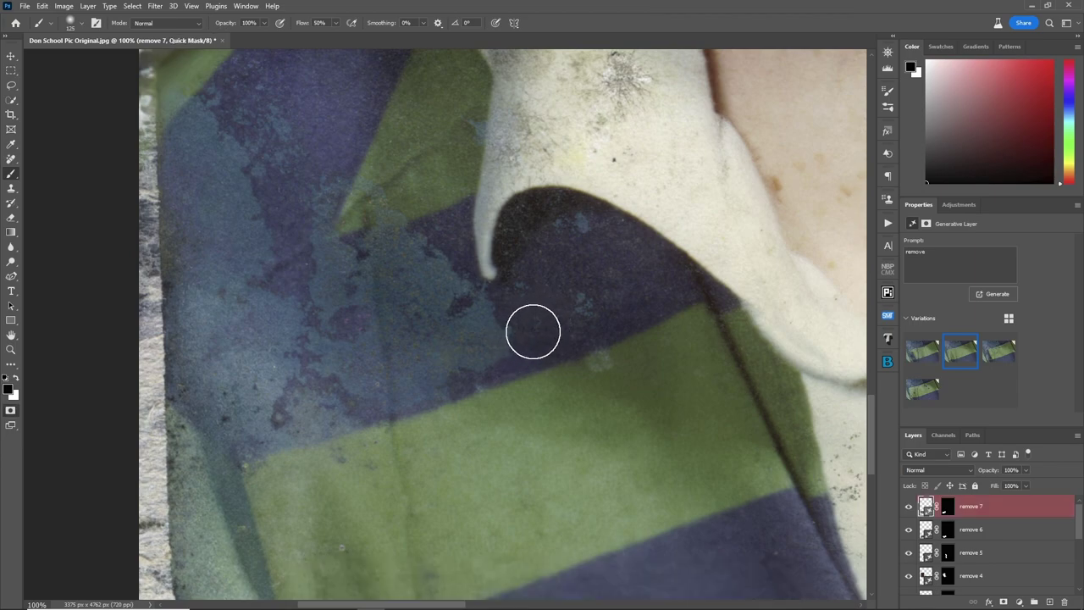
mouse_move(533, 331)
left_mouse_down()
mouse_move(259, 429)
mouse_move(483, 340)
mouse_move(466, 313)
mouse_move(536, 324)
mouse_move(590, 316)
left_mouse_up()
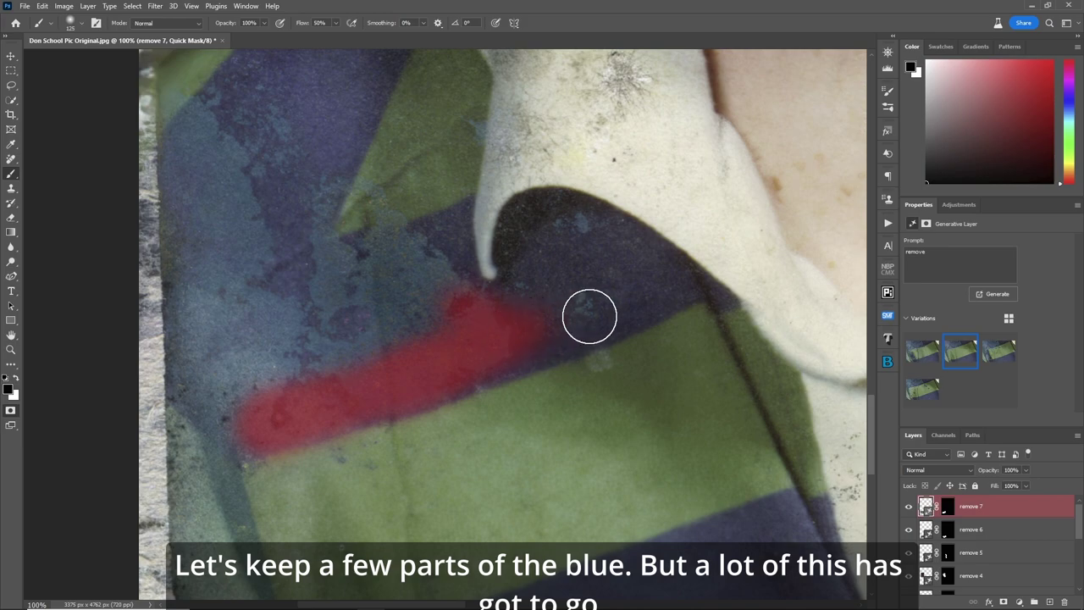
left_click(588, 296)
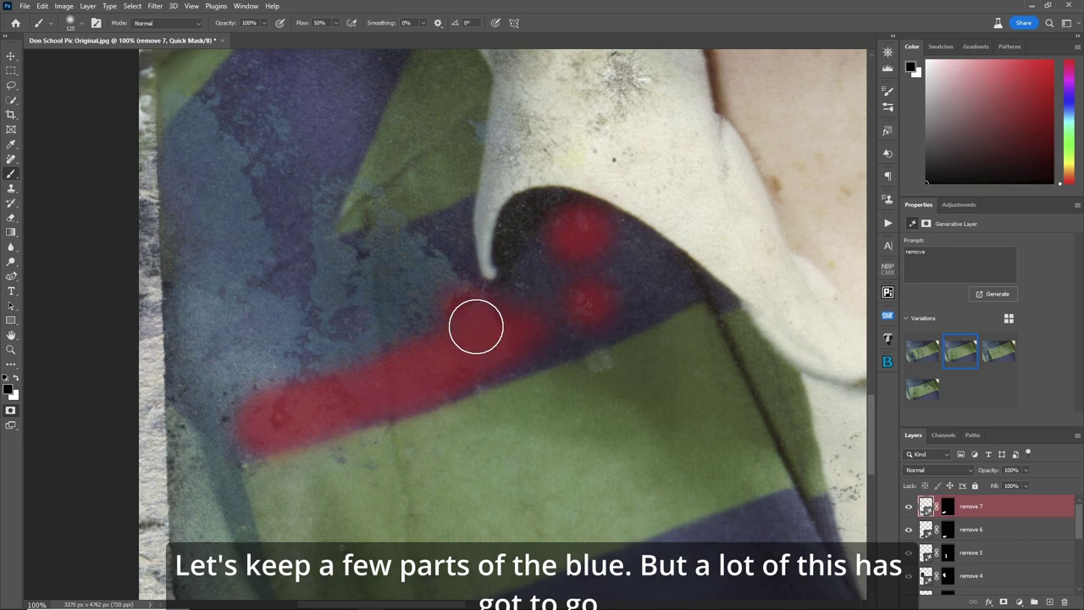
mouse_move(475, 322)
left_mouse_down()
mouse_move(415, 247)
mouse_move(183, 364)
mouse_move(251, 359)
mouse_move(251, 379)
mouse_move(409, 323)
mouse_move(269, 332)
mouse_move(322, 320)
mouse_move(275, 368)
left_mouse_up()
- Erase the mask from the photo's torn edge and extend it over the damaged blue areas up the shoulder
key("x")
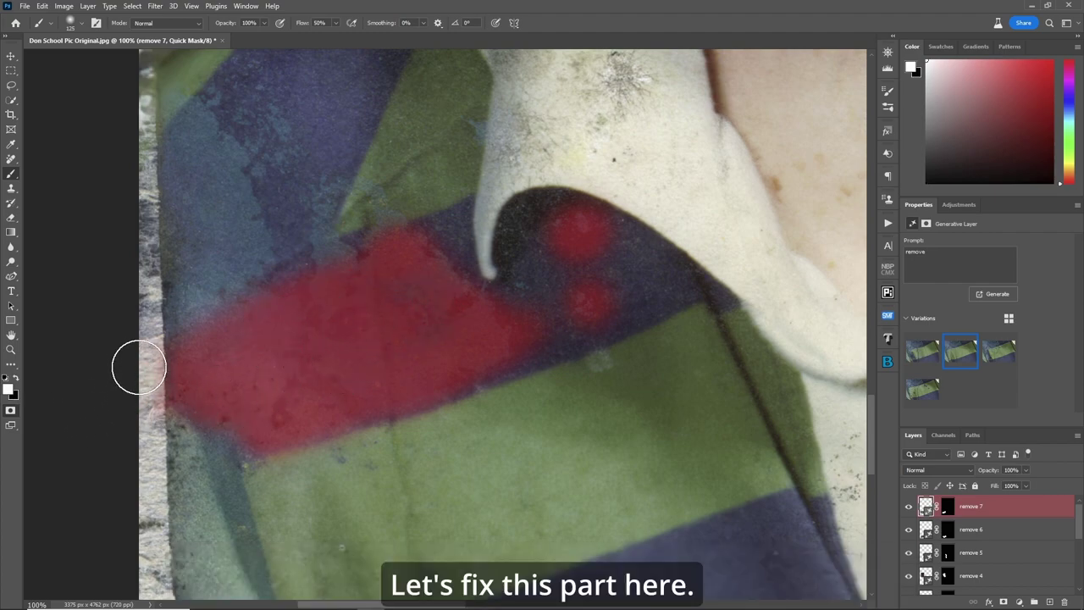
mouse_move(139, 368)
left_mouse_down()
mouse_move(147, 335)
mouse_move(133, 360)
mouse_move(146, 421)
left_mouse_up()
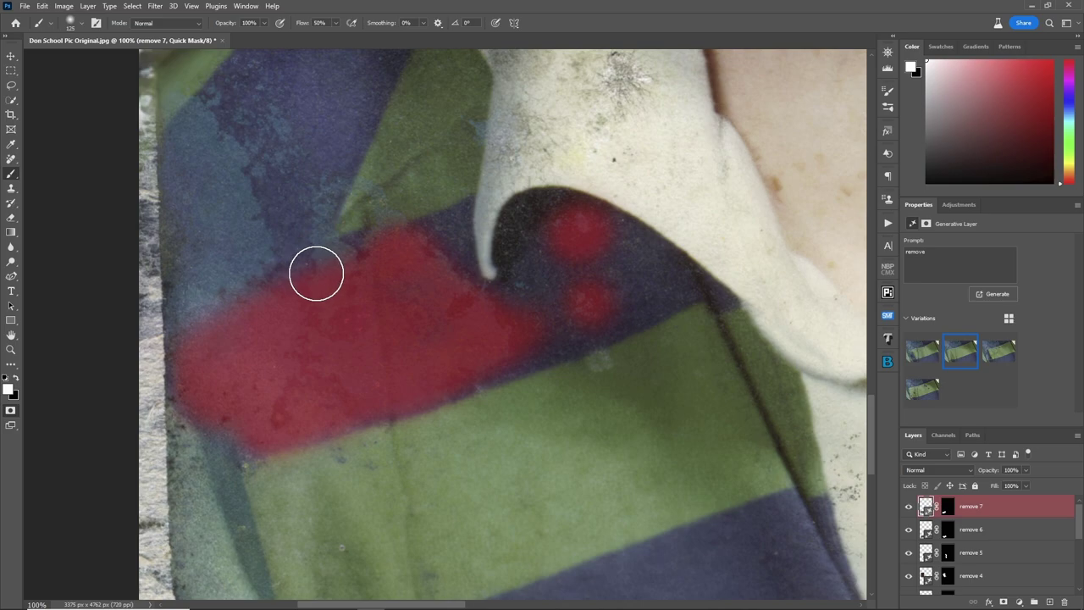
key("x")
mouse_move(232, 290)
left_mouse_down()
mouse_move(313, 214)
mouse_move(201, 243)
mouse_move(202, 122)
mouse_move(190, 155)
mouse_move(240, 123)
mouse_move(291, 151)
mouse_move(259, 116)
mouse_move(335, 166)
left_mouse_up()
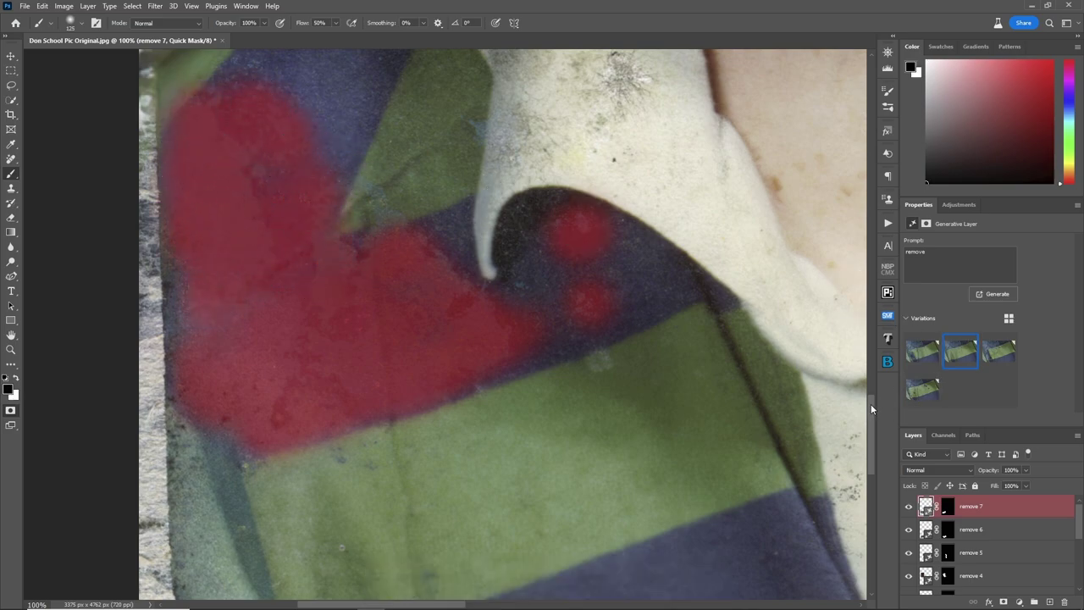
left_click_drag(873, 405, 865, 361)
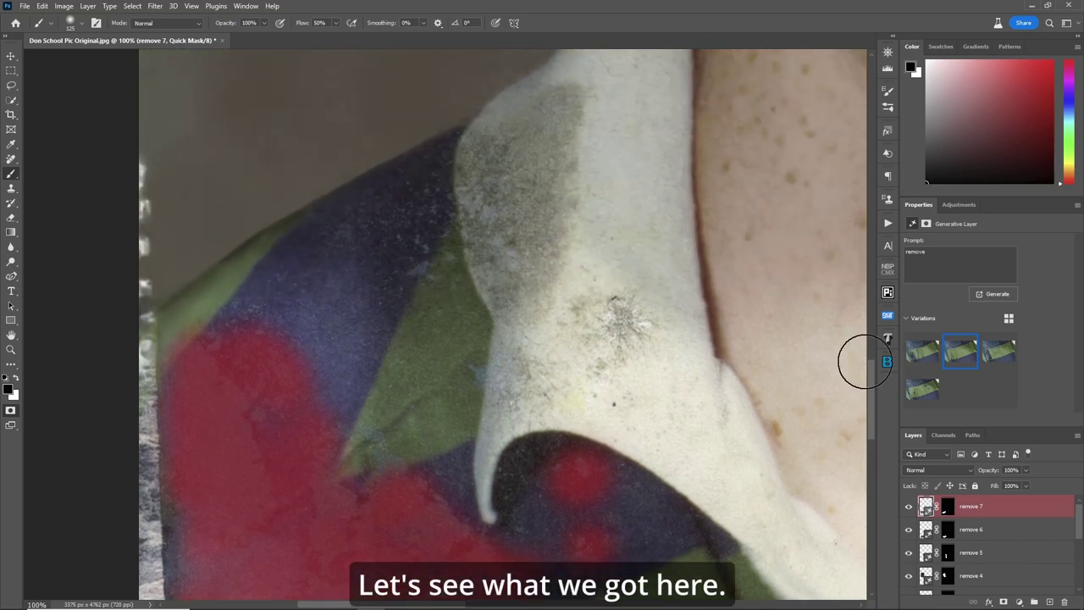
mouse_move(398, 313)
left_mouse_down()
mouse_move(262, 317)
mouse_move(368, 283)
mouse_move(406, 244)
mouse_move(421, 187)
mouse_move(395, 242)
mouse_move(401, 235)
mouse_move(375, 238)
left_mouse_up()
- Turn the blue shoulder mask into an inverted selection and run Generative Fill on it with the prompt "remove"
key("q")
key("ctrl+minus")
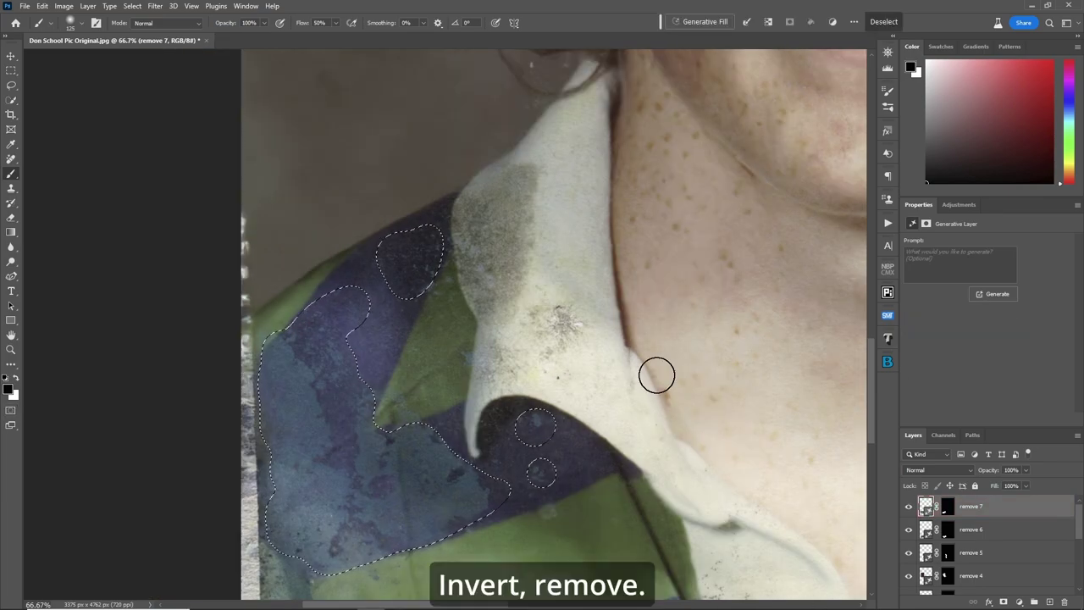
key("ctrl+shift+g")
type("remove")
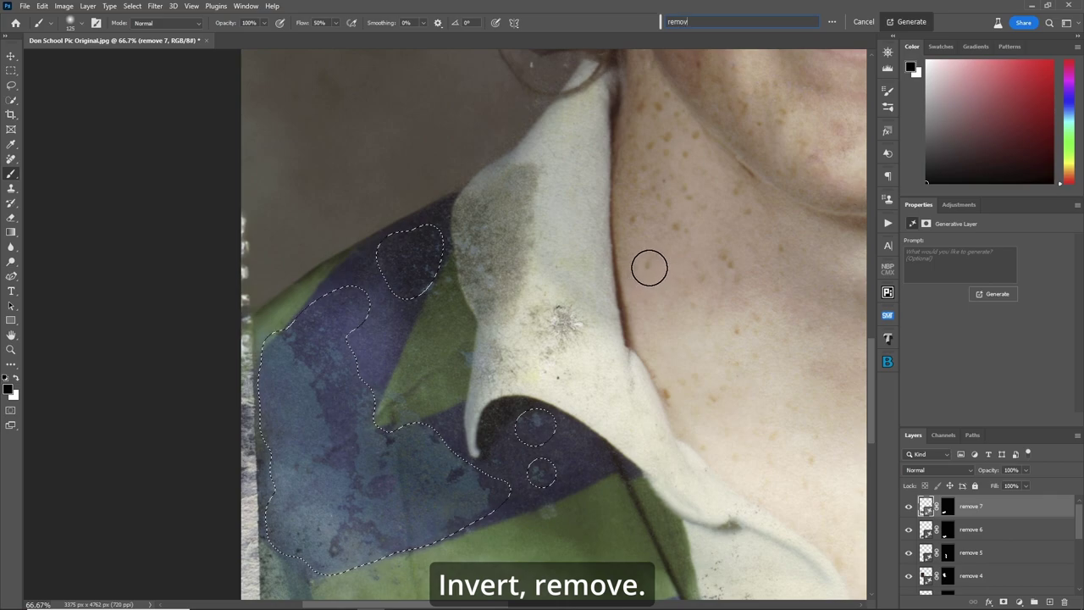
left_click(907, 21)
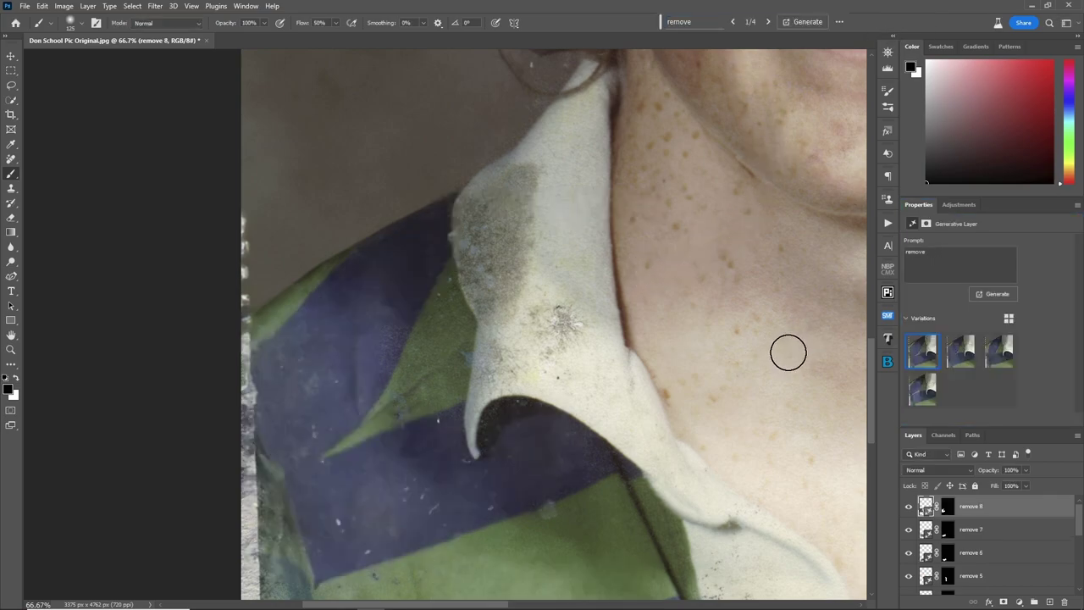
- Compare the blue shoulder fill variations and keep the second one
left_click(962, 352)
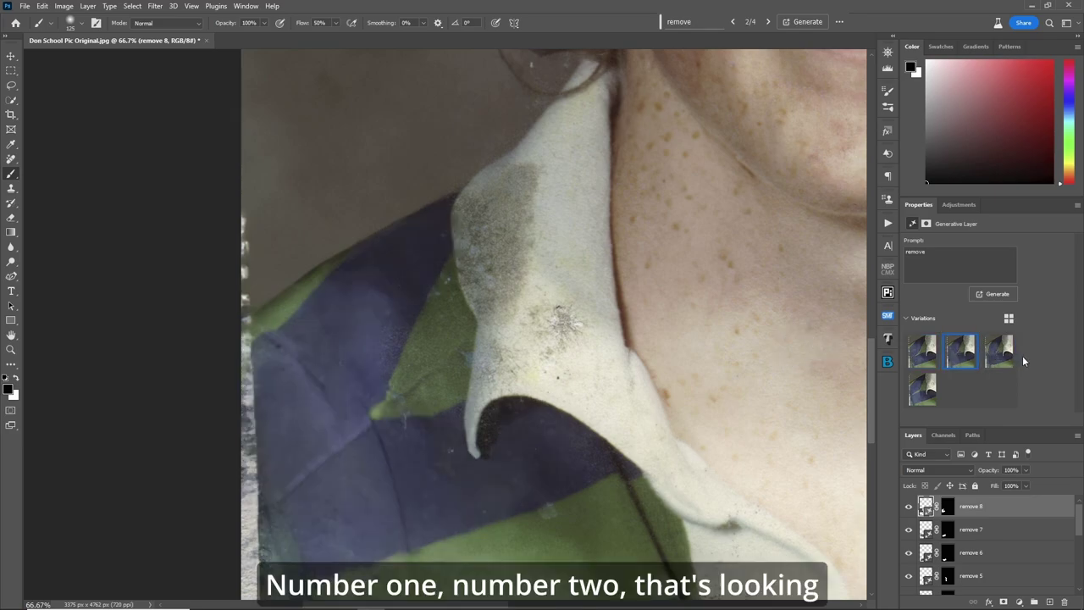
left_click(1002, 359)
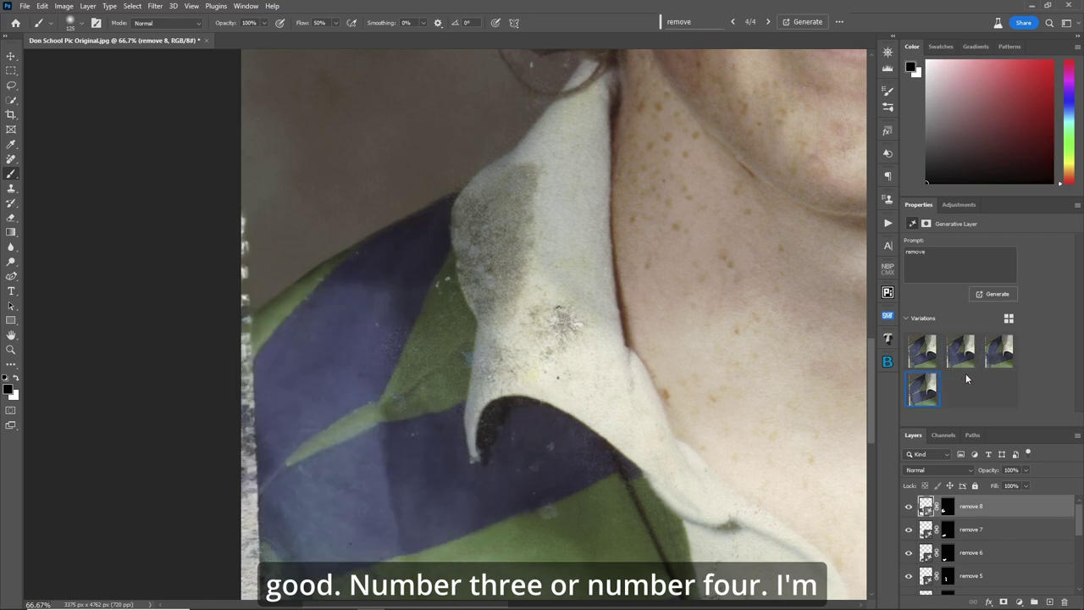
left_click(969, 359)
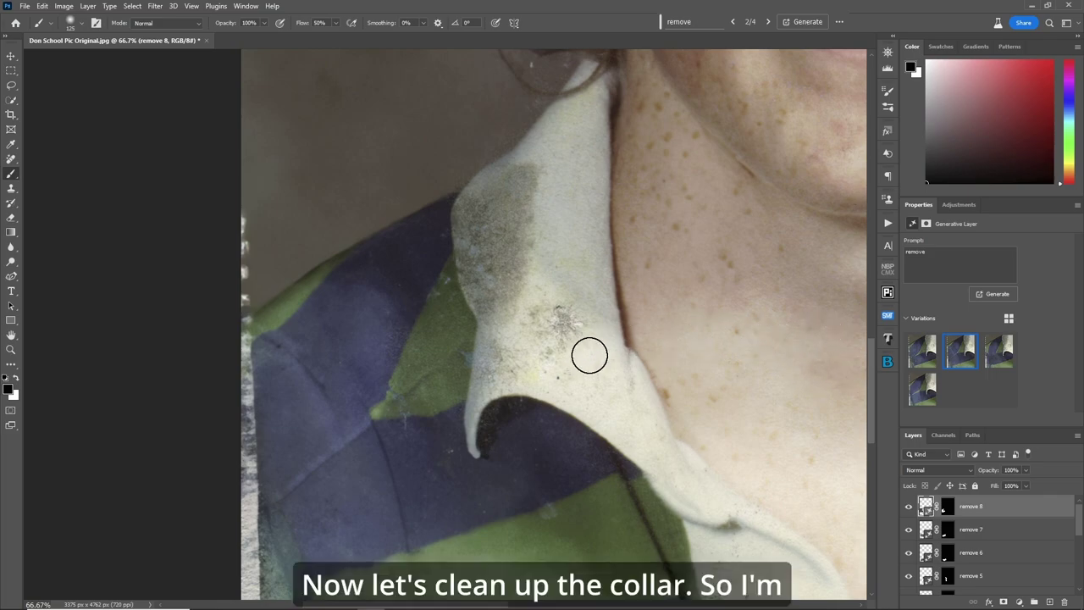
- Rotate the canvas to 96° and paint a quick mask over the stained collar and two small spots along its lower edge
scroll(590, 355, "up", 1)
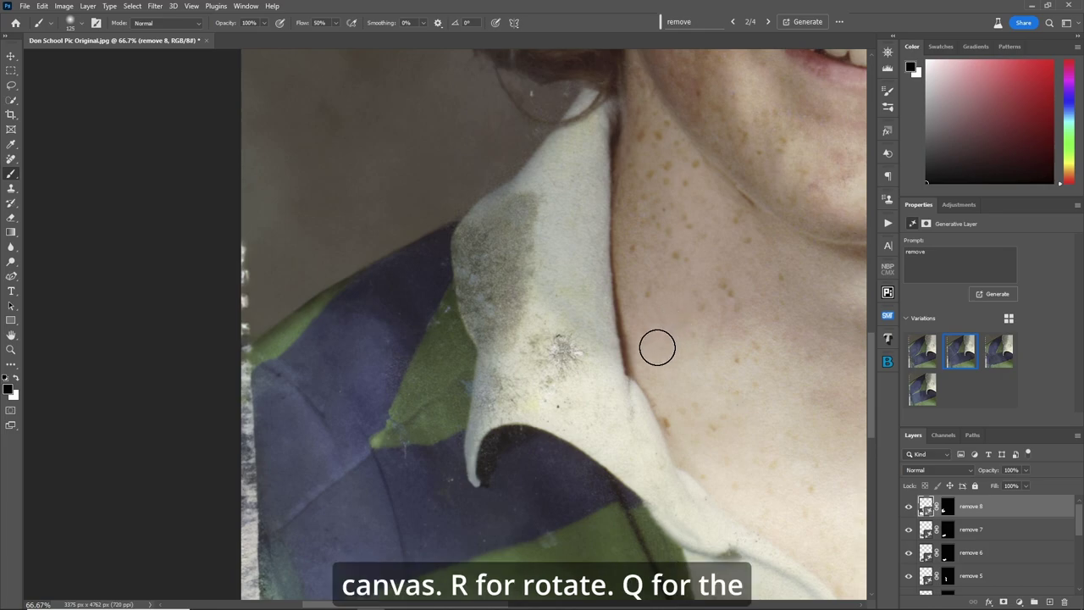
key("r")
mouse_move(661, 344)
left_mouse_down()
mouse_move(654, 378)
mouse_move(421, 517)
mouse_move(449, 507)
mouse_move(482, 453)
left_mouse_up()
key("q")
key("b")
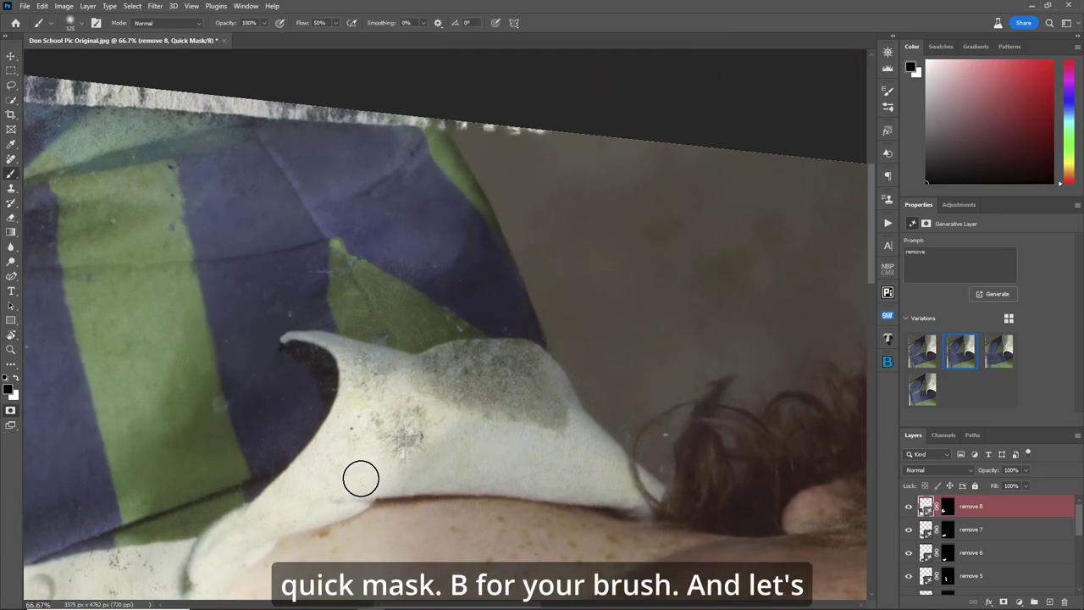
mouse_move(320, 478)
left_mouse_down()
mouse_move(370, 443)
mouse_move(328, 471)
mouse_move(335, 457)
mouse_move(350, 462)
mouse_move(425, 427)
mouse_move(381, 401)
mouse_move(464, 357)
left_mouse_up()
mouse_move(539, 368)
left_mouse_down()
mouse_move(554, 410)
mouse_move(470, 383)
mouse_move(421, 398)
mouse_move(452, 416)
mouse_move(532, 418)
mouse_move(414, 434)
mouse_move(572, 430)
mouse_move(532, 396)
left_mouse_up()
left_click_drag(407, 384, 360, 400)
left_click_drag(412, 351, 372, 366)
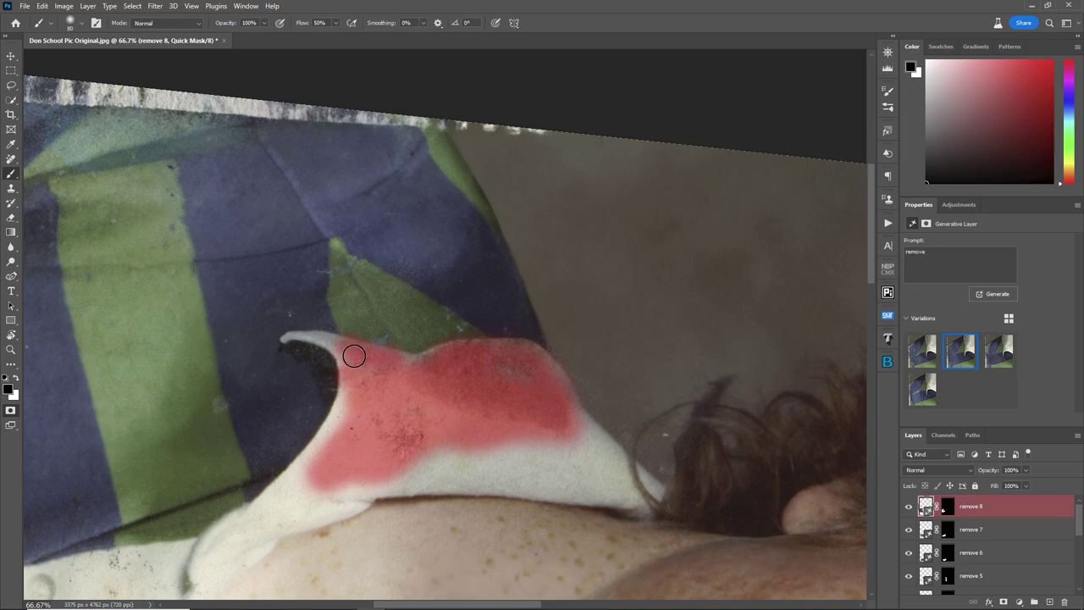
left_click(282, 521)
left_click(241, 534)
- Reset the canvas rotation, turn the collar mask into an inverted selection, and run Generative Fill on it with the prompt "remove"
key("r")
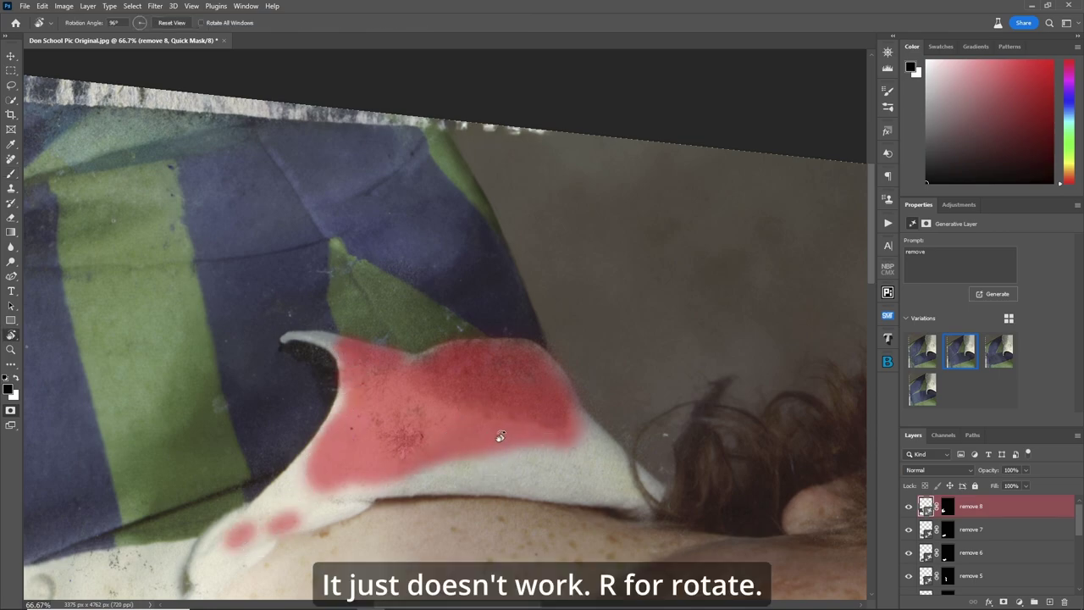
key("Escape")
key("q")
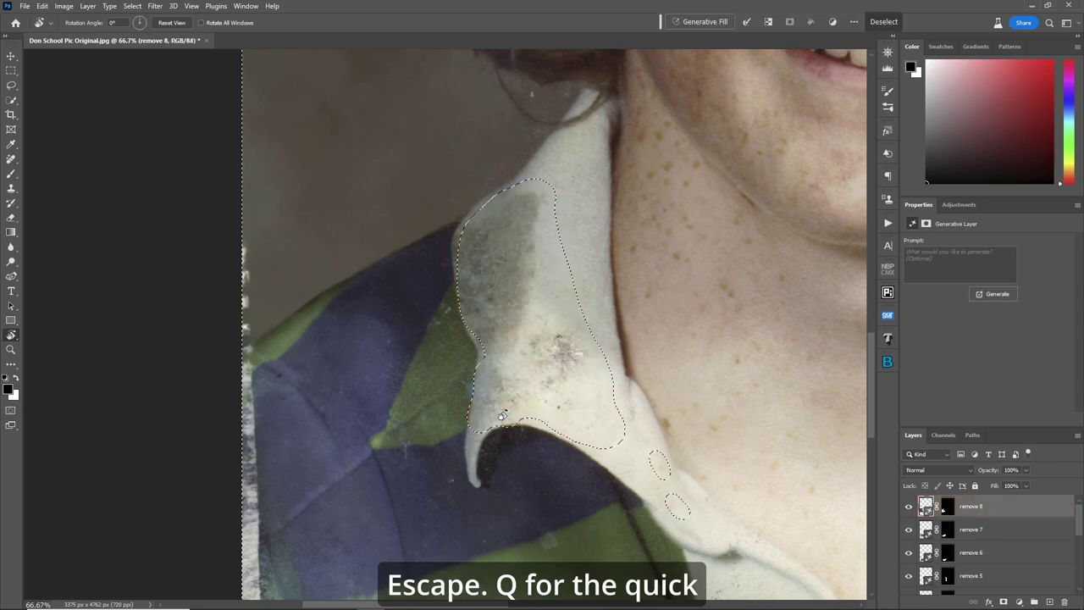
key("ctrl+shift+i")
key("ctrl+shift+i")
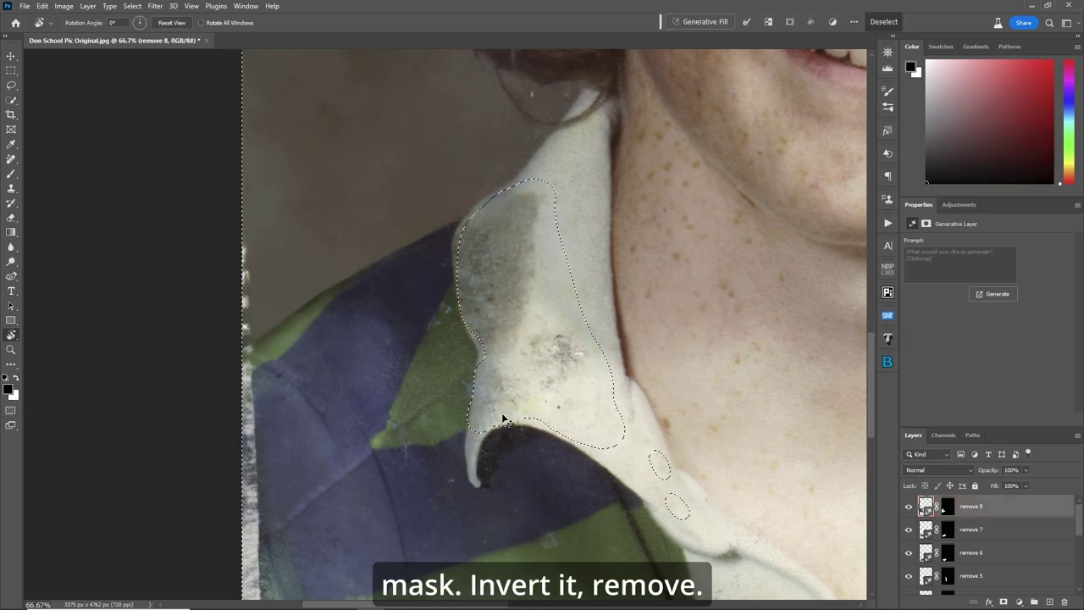
left_click(700, 22)
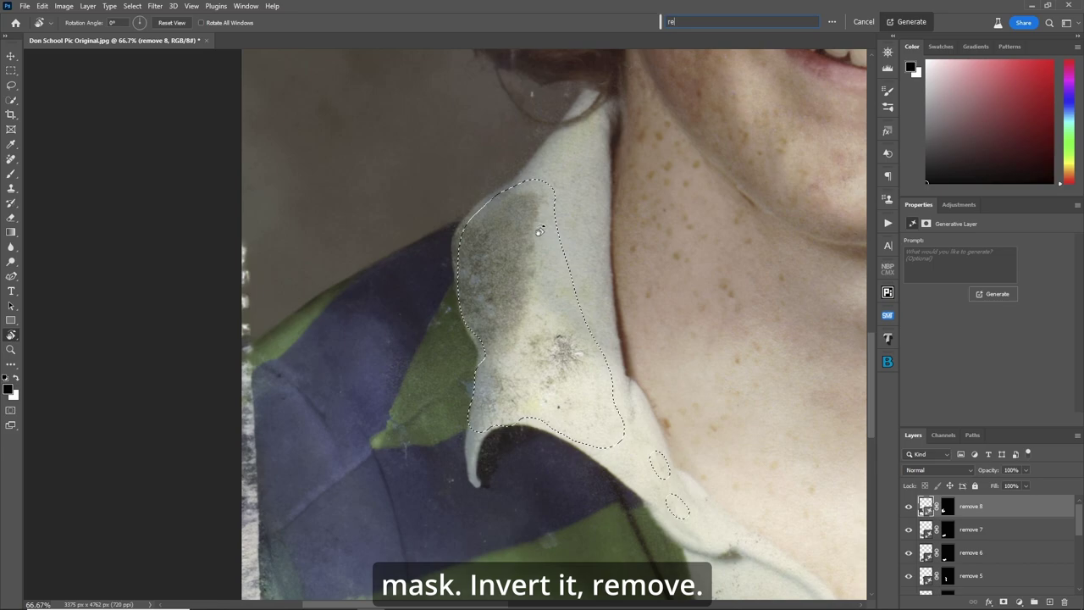
type("remove")
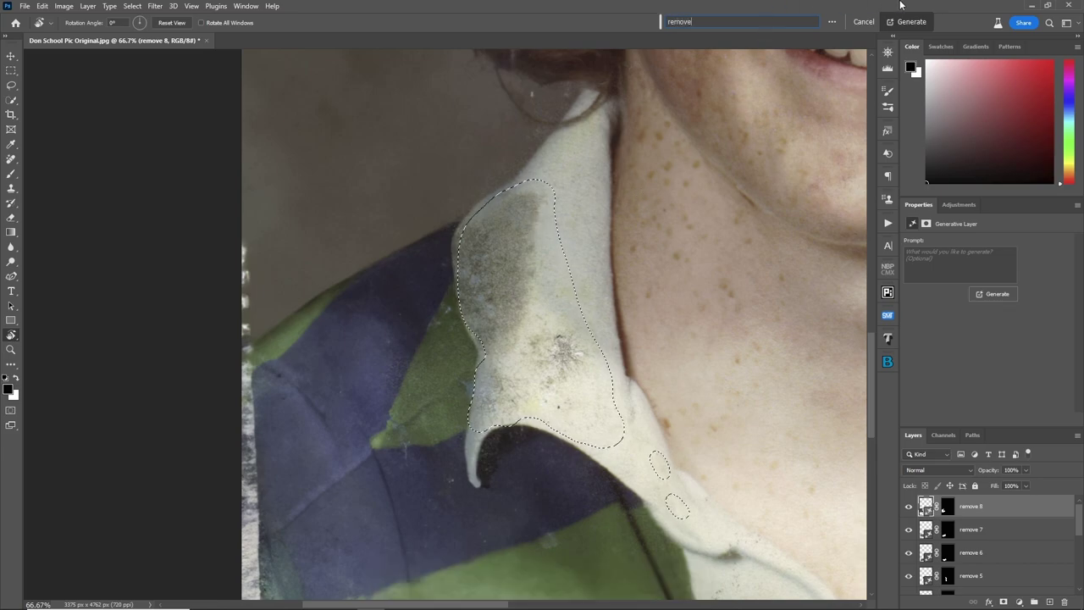
key("Return")
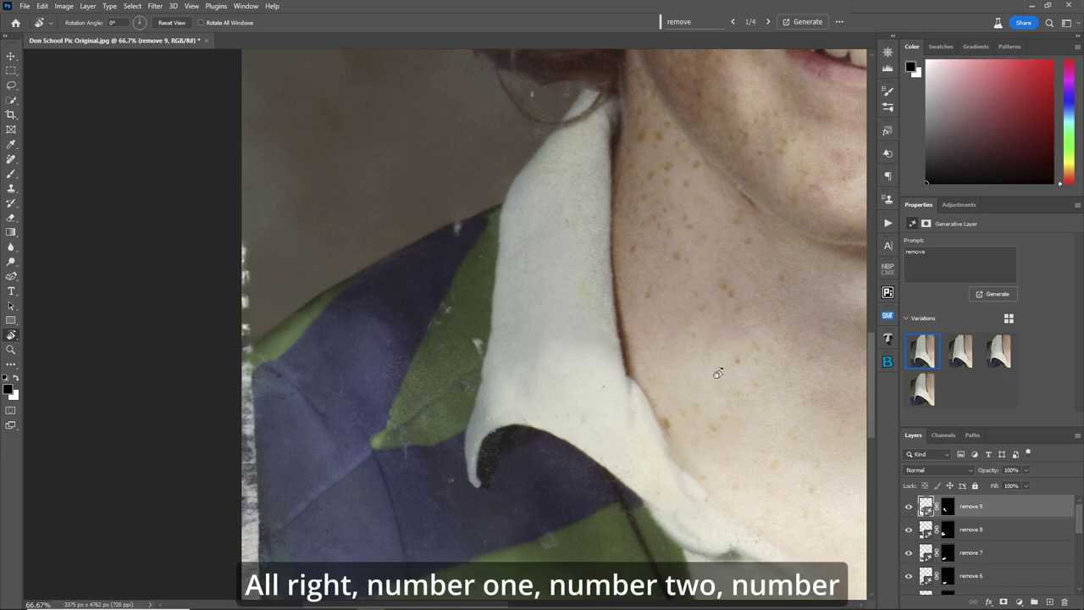
- Compare the four collar fill variations and keep the third one
left_click(963, 359)
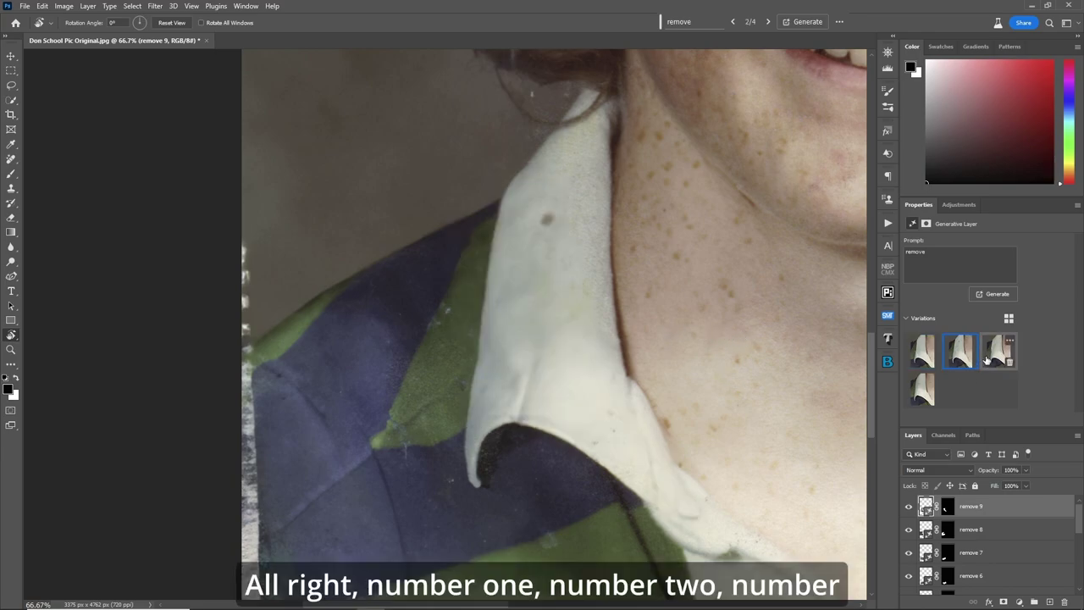
left_click(998, 358)
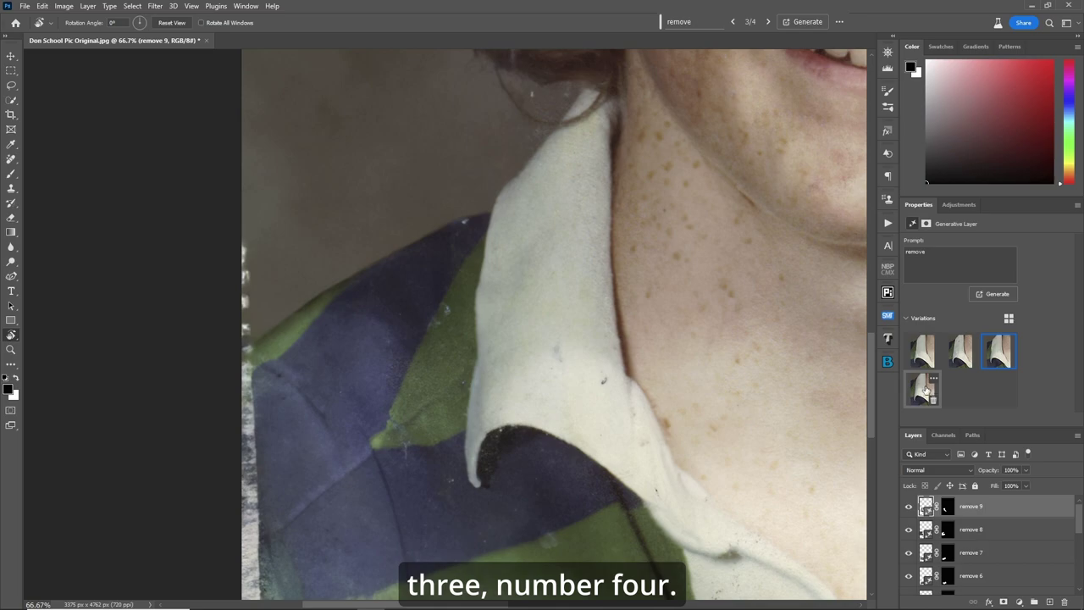
left_click(922, 391)
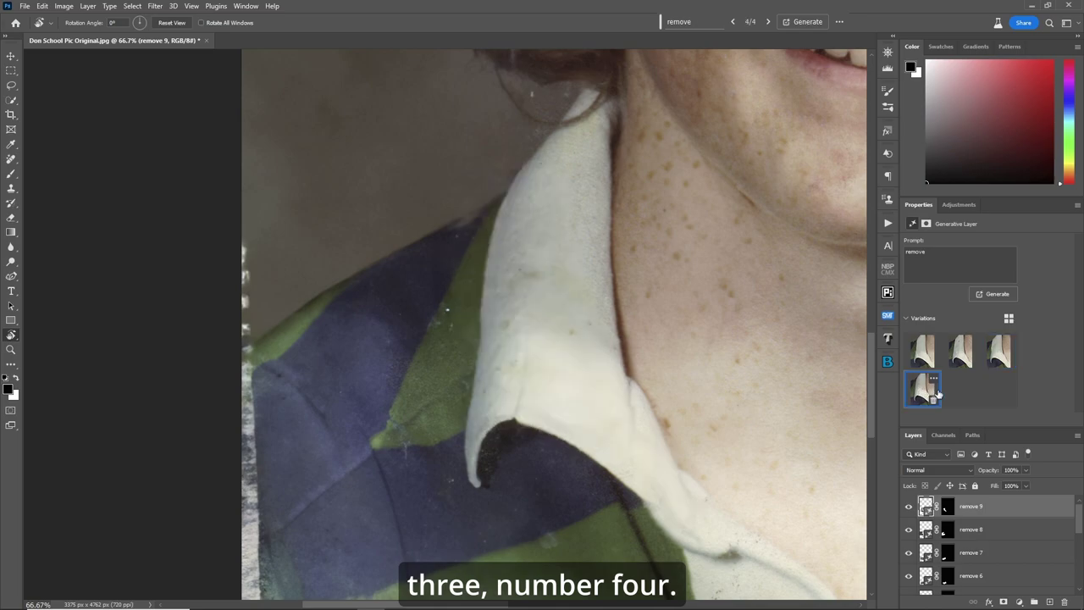
left_click(999, 356)
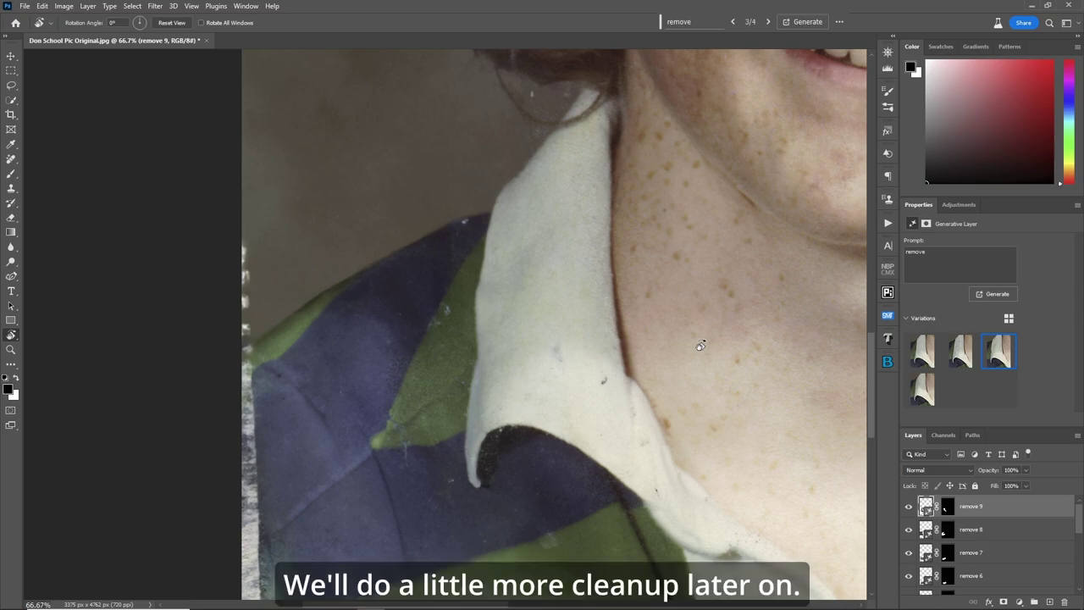
- Paint a quick mask over the dark specks and stains on the white placket above and below the button, leaving the button unmasked
key("ctrl+minus")
key("ctrl+minus")
key("ctrl+minus")
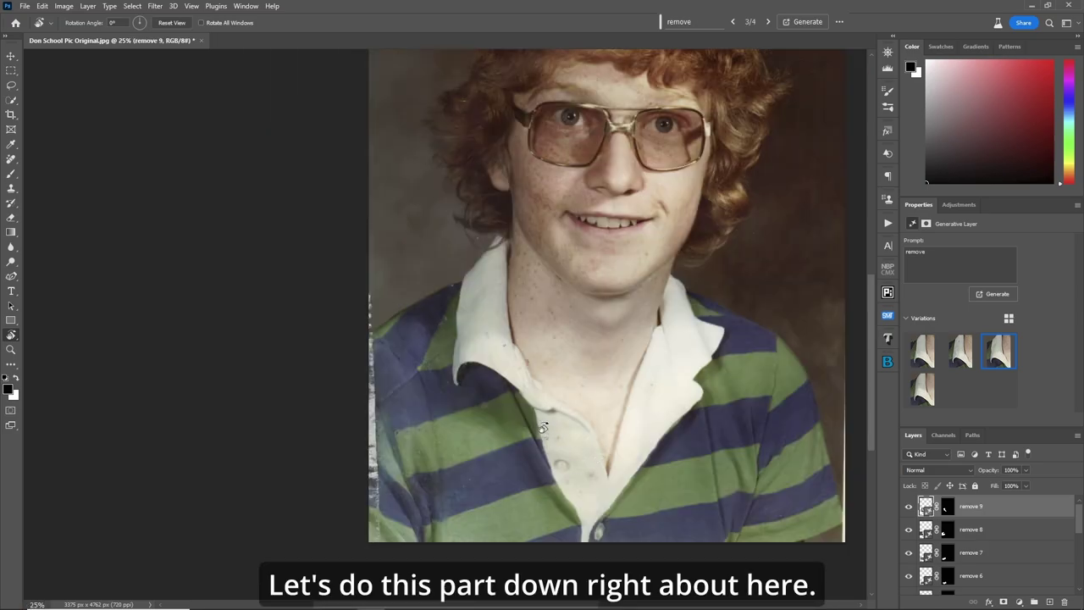
key("z")
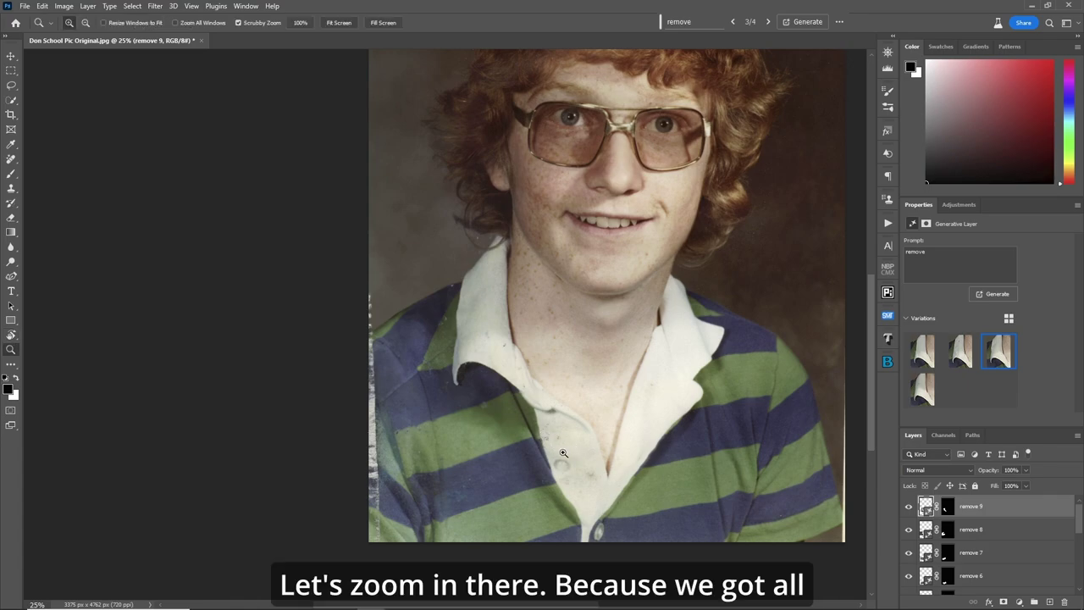
left_click_drag(566, 450, 588, 455)
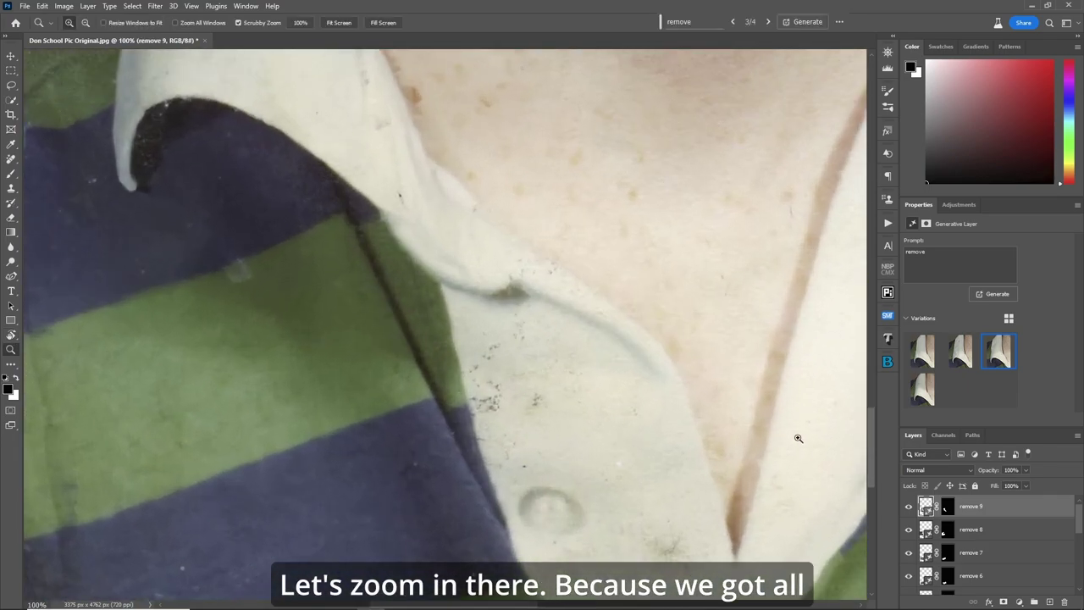
left_click_drag(872, 451, 876, 465)
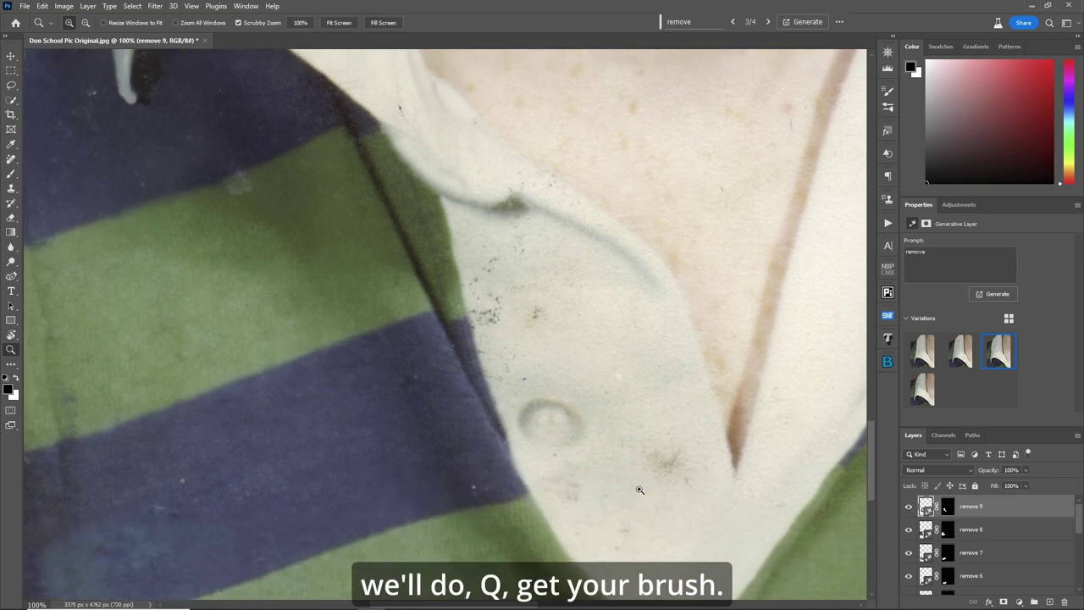
key("q")
key("b")
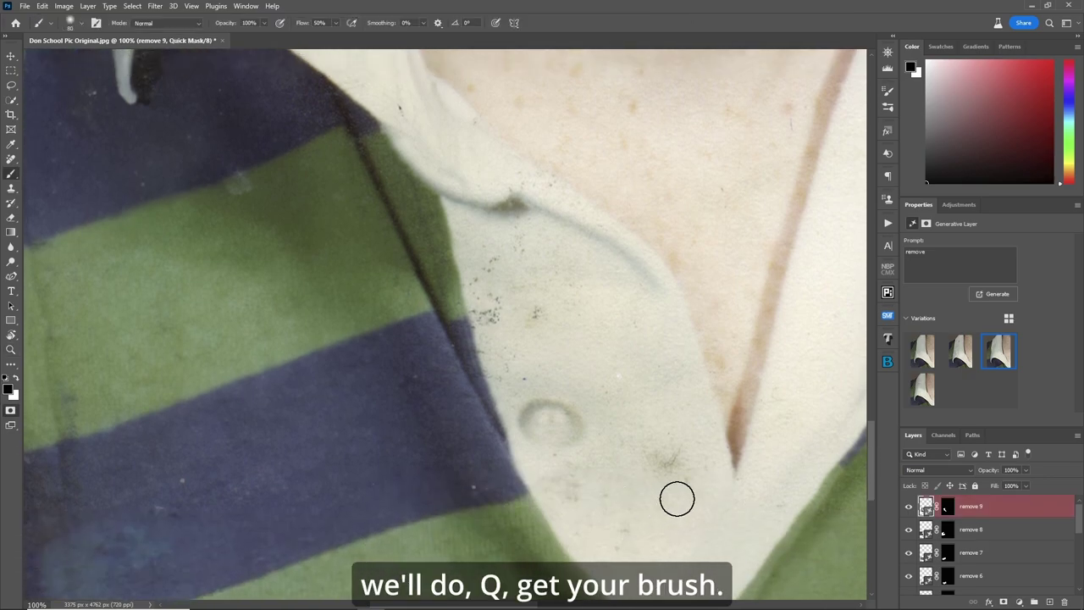
mouse_move(676, 496)
left_mouse_down()
mouse_move(667, 456)
mouse_move(645, 447)
mouse_move(555, 468)
mouse_move(638, 541)
mouse_move(612, 544)
mouse_move(580, 489)
mouse_move(615, 447)
mouse_move(656, 433)
left_mouse_up()
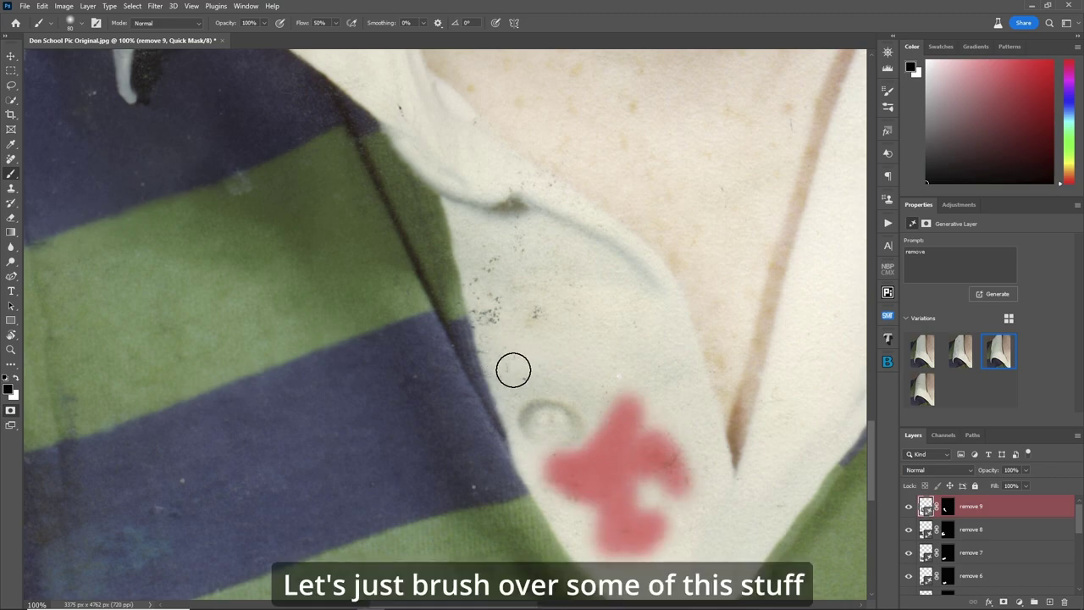
mouse_move(514, 368)
left_mouse_down()
mouse_move(503, 297)
mouse_move(518, 323)
mouse_move(565, 296)
mouse_move(627, 333)
mouse_move(515, 316)
mouse_move(527, 261)
mouse_move(512, 244)
mouse_move(526, 235)
mouse_move(575, 263)
mouse_move(578, 280)
mouse_move(530, 262)
mouse_move(497, 274)
mouse_move(501, 327)
left_mouse_up()
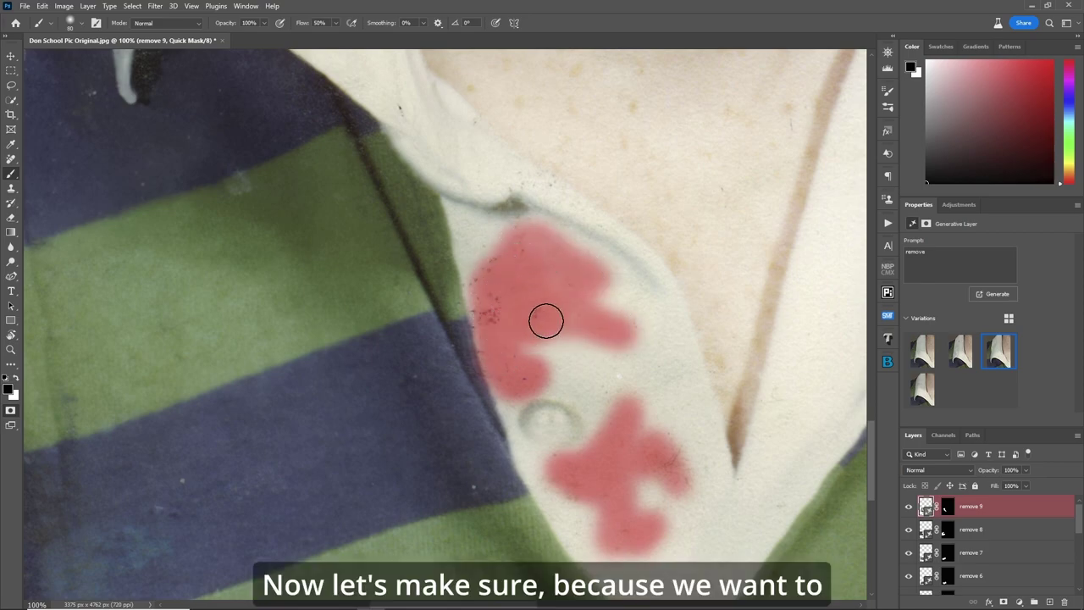
mouse_move(652, 423)
left_mouse_down()
mouse_move(668, 488)
mouse_move(658, 503)
mouse_move(649, 496)
left_mouse_up()
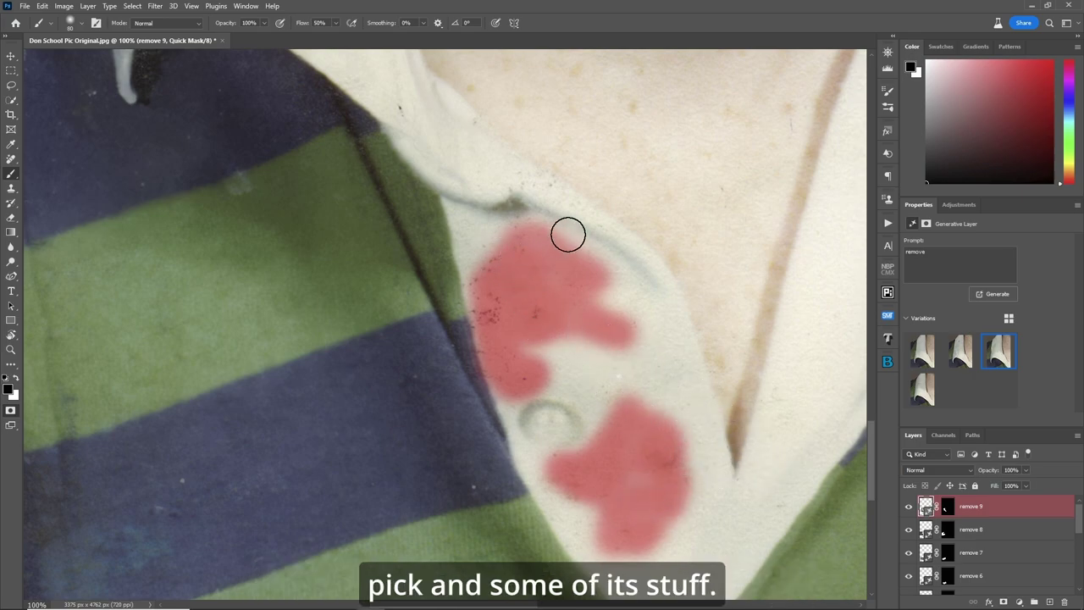
- Add the collar specks and two small neck spots to the quick mask, and extend the mask below the button
left_click_drag(399, 107, 402, 109)
mouse_move(520, 176)
left_mouse_down()
mouse_move(579, 208)
mouse_move(525, 185)
mouse_move(551, 186)
left_mouse_up()
left_click(724, 194)
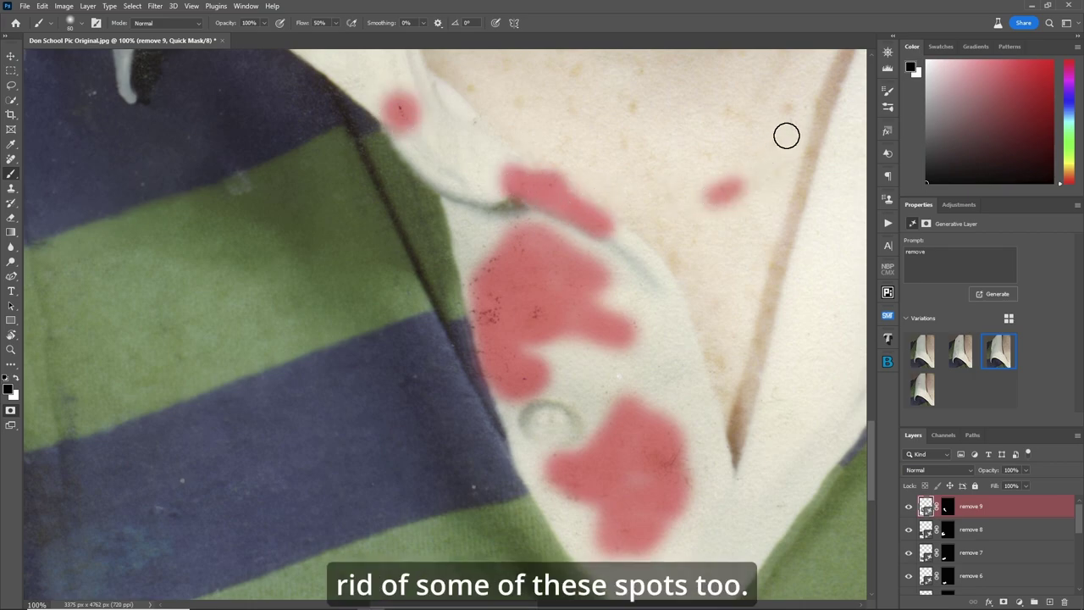
left_click(786, 132)
mouse_move(610, 403)
left_mouse_down()
mouse_move(609, 543)
mouse_move(599, 529)
mouse_move(636, 556)
mouse_move(651, 482)
left_mouse_up()
- Turn the placket and neck mask into an inverted selection and run Generative Fill on it with the prompt "remove"
key("q")
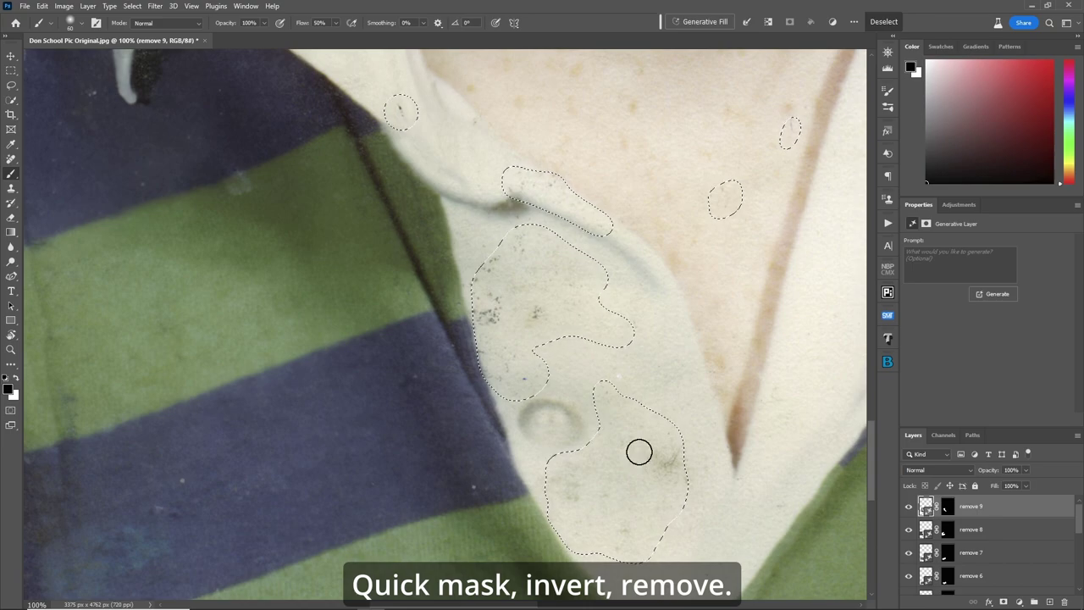
left_click(700, 21)
type("remove")
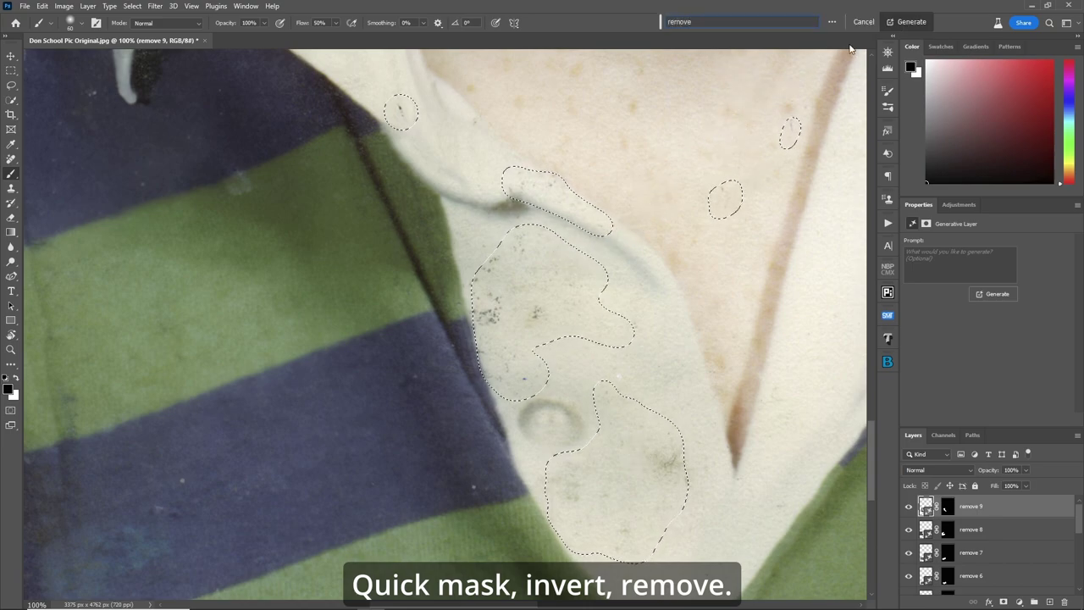
left_click(905, 22)
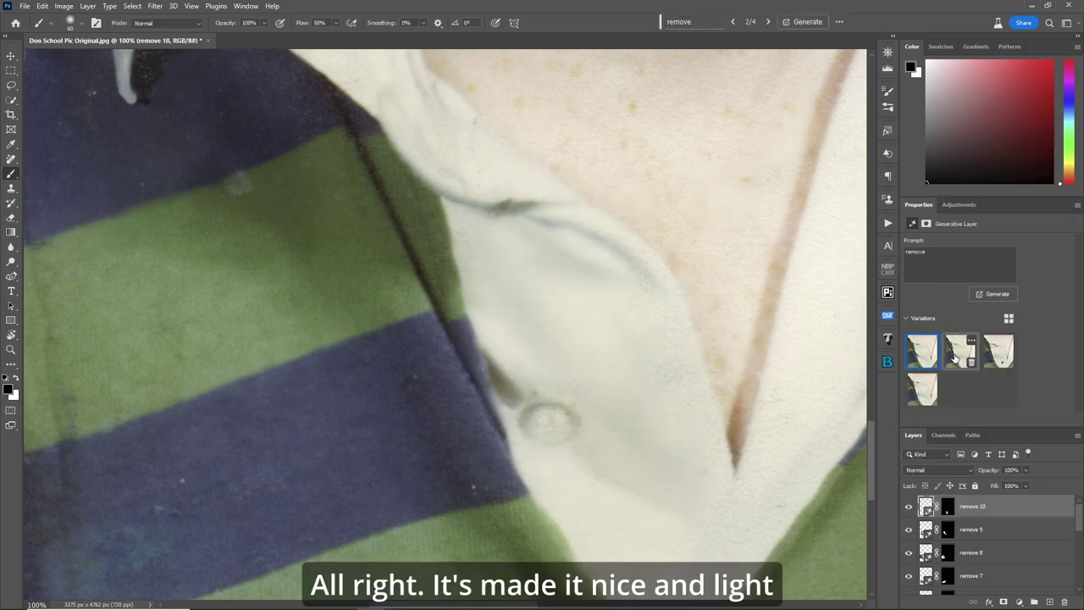
- Compare the placket fill variations and generate another set with the same prompt
left_click(956, 358)
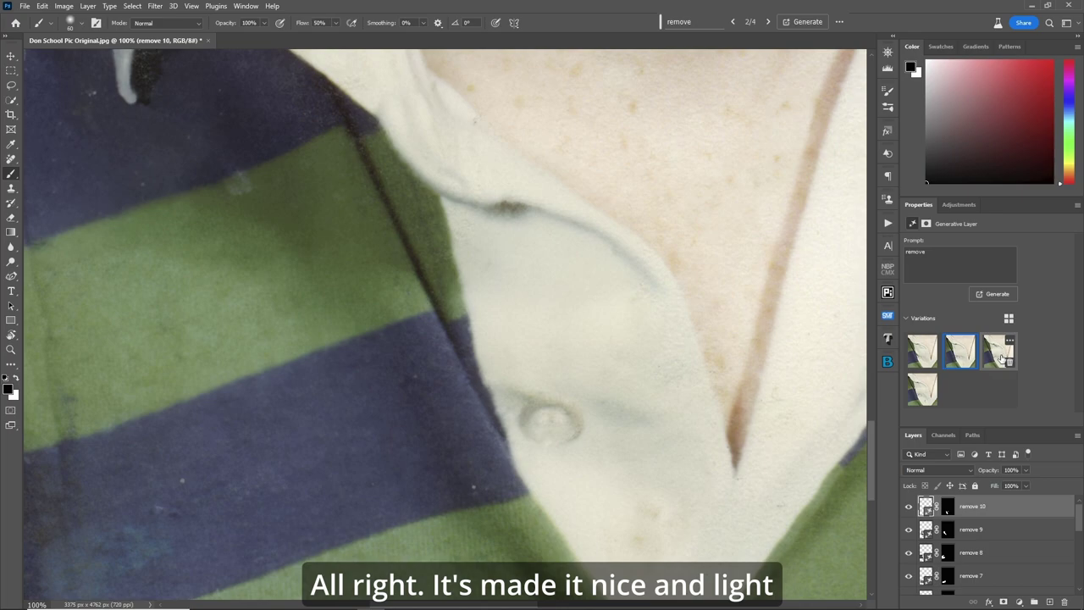
left_click(1004, 358)
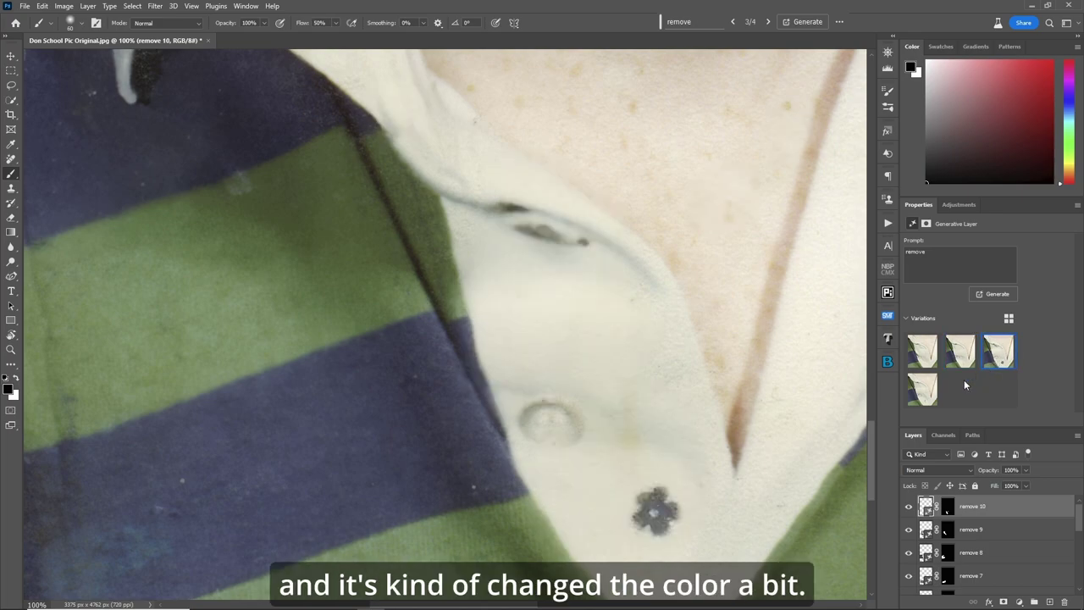
left_click(935, 388)
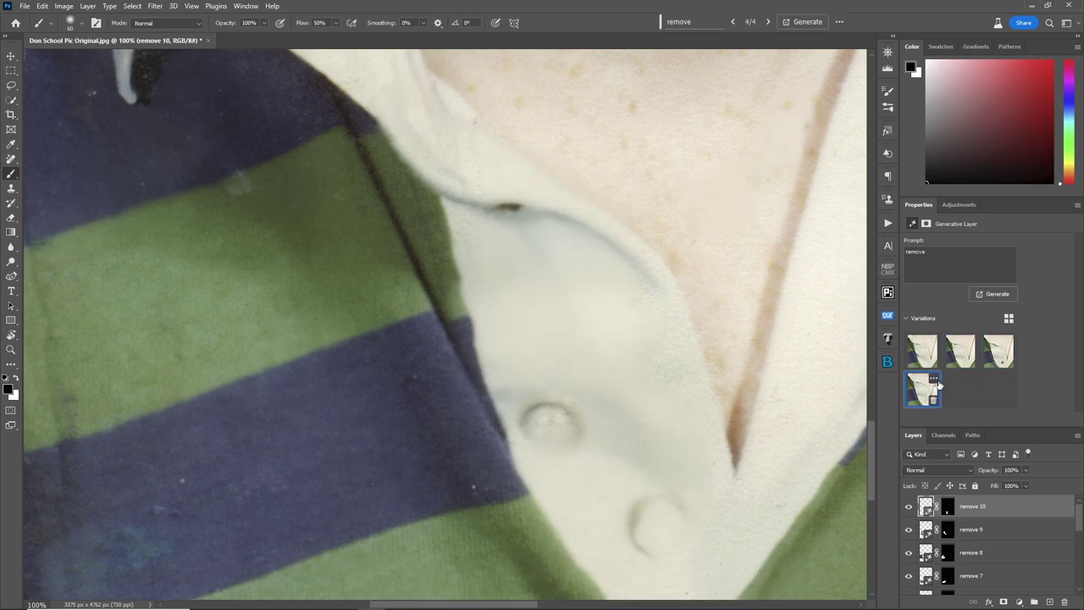
left_click(967, 349)
left_click(1002, 355)
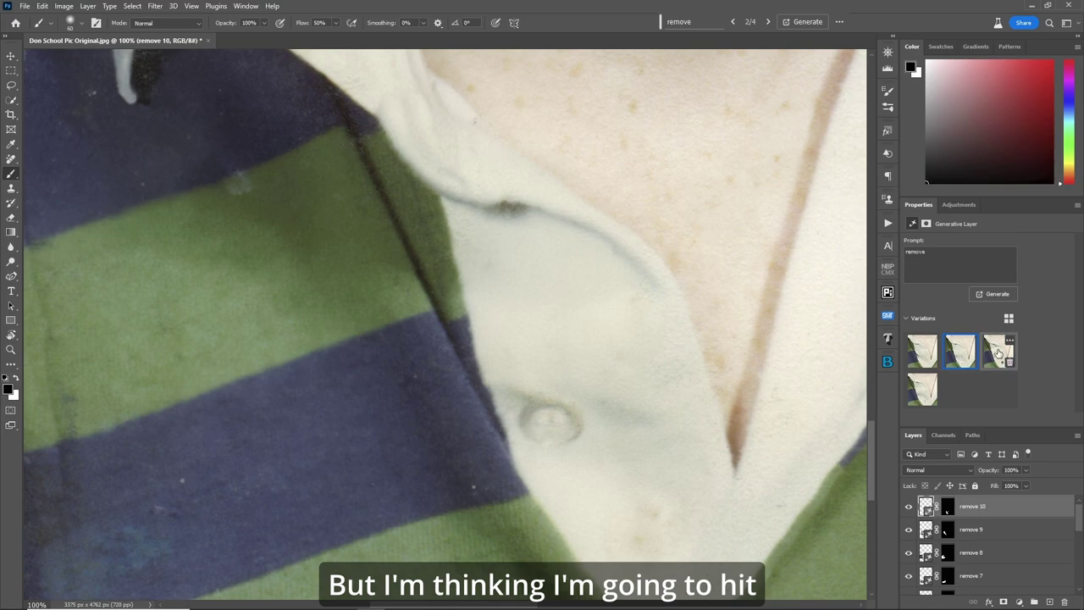
left_click(993, 294)
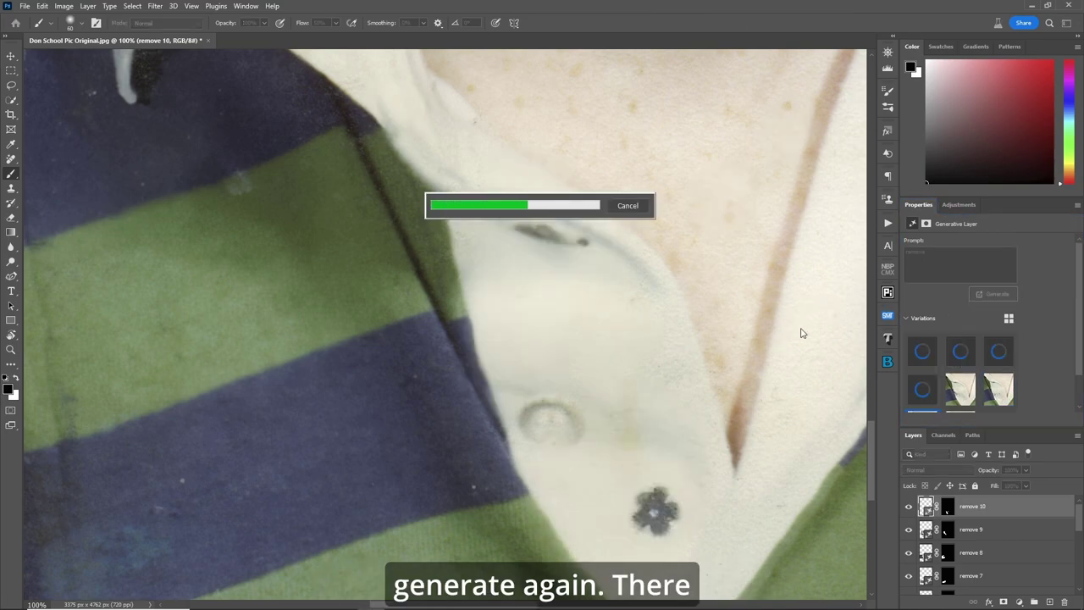
- Apply the merged RGB image to the placket fill's layer mask with Multiply blending at 100% opacity
left_click(950, 508)
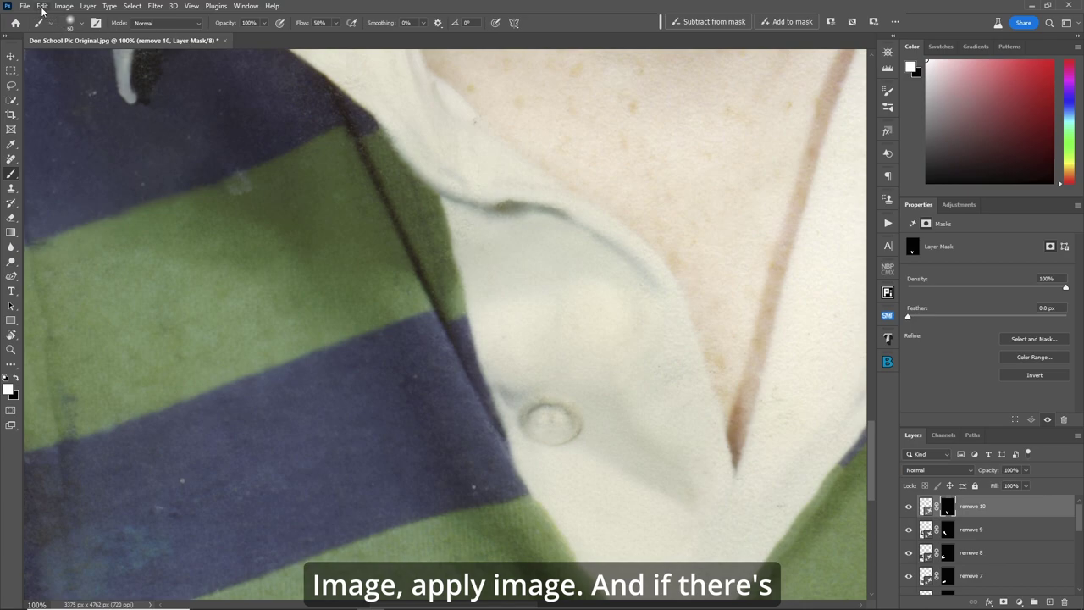
left_click(64, 6)
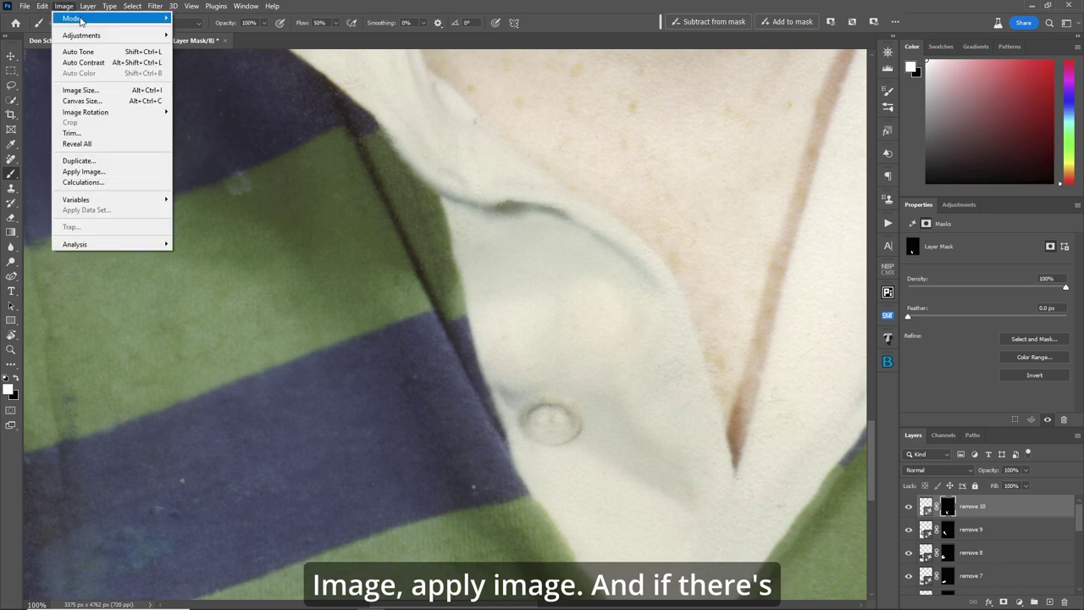
left_click(127, 176)
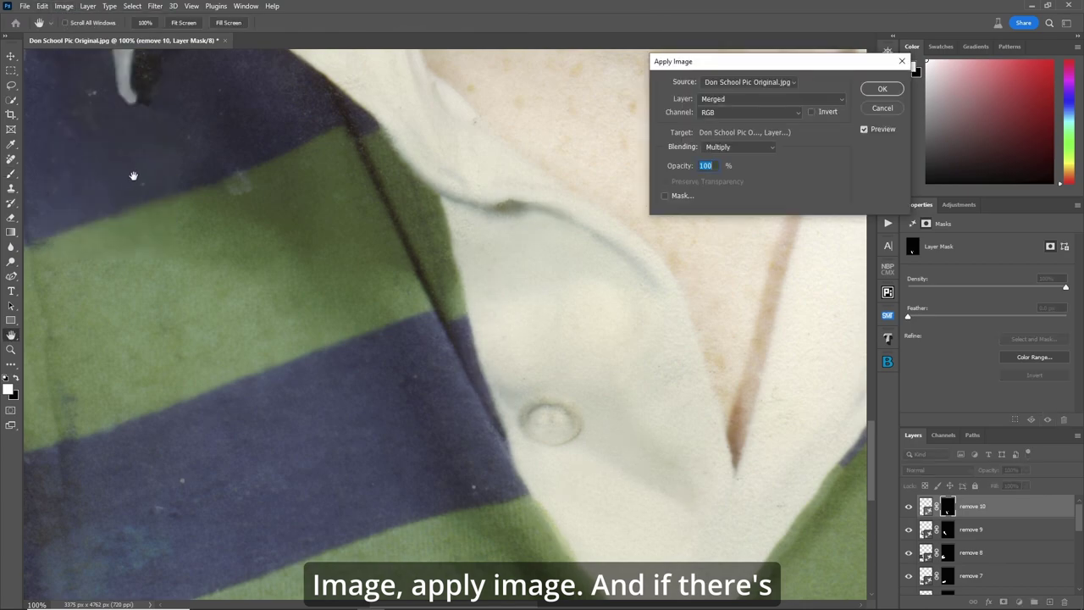
left_click(883, 89)
- Paint black on the placket fill's layer mask around the shirt button to bring back the original button detail
key("b")
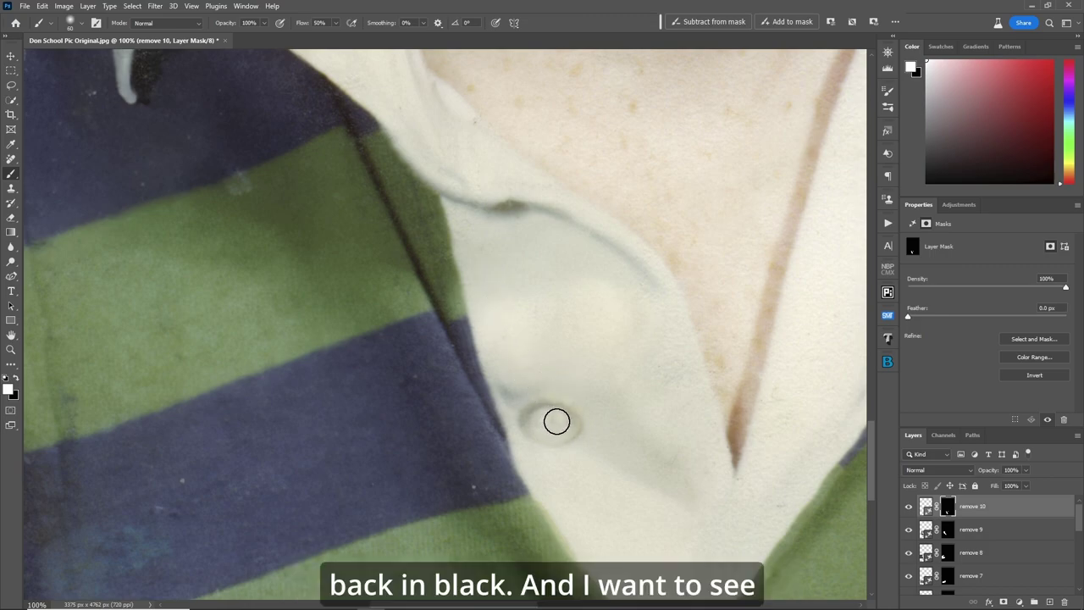
key("x")
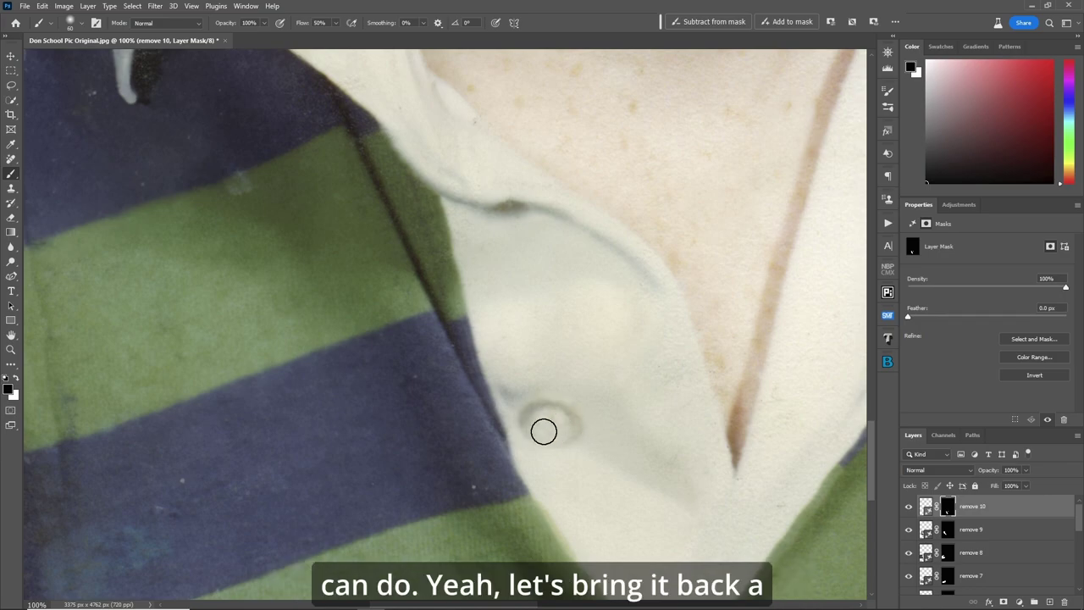
mouse_move(544, 432)
left_mouse_down()
mouse_move(573, 427)
mouse_move(547, 415)
mouse_move(543, 432)
mouse_move(565, 419)
mouse_move(543, 417)
mouse_move(534, 431)
mouse_move(600, 429)
left_mouse_up()
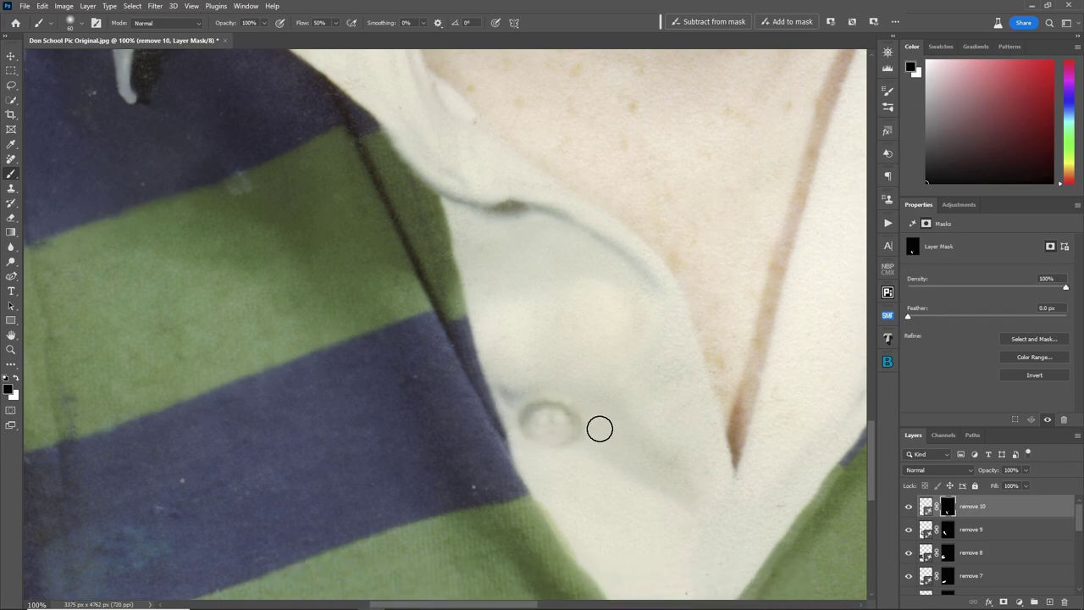
key("x")
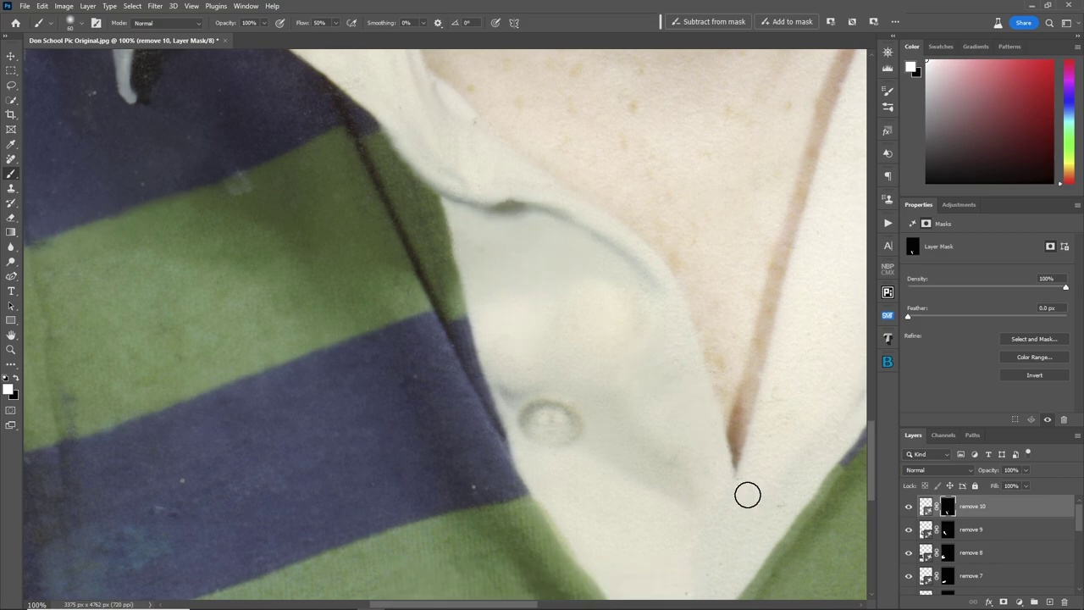
key("ctrl+0")
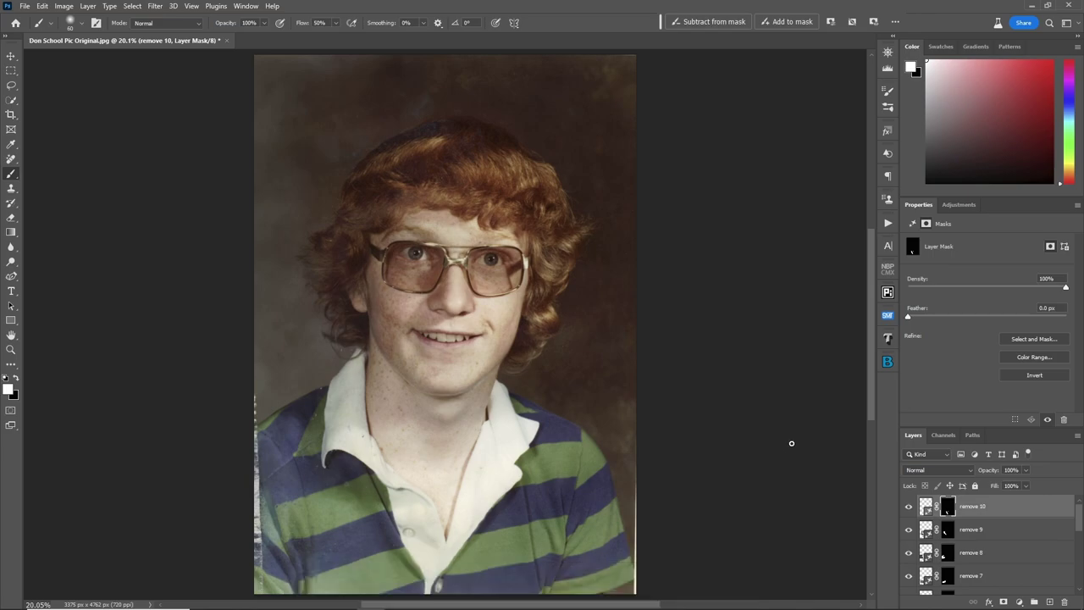
- Group all the Generative Fill layers, from remove 10 down to remove BG, into a group named GENERx10 FILL
scroll(1080, 523, "down", 10)
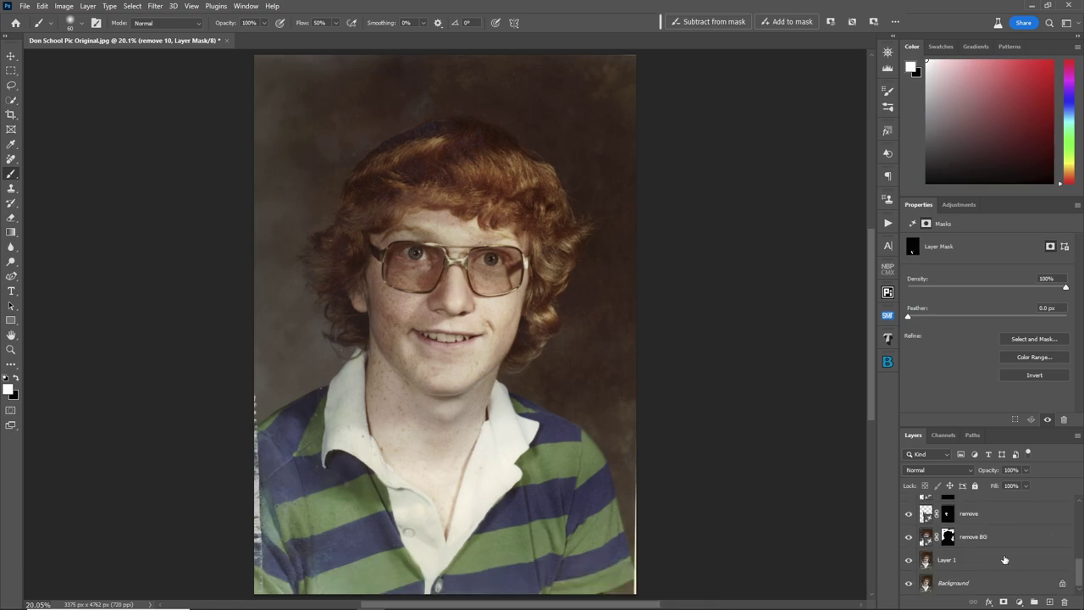
left_click(1016, 538, "shift")
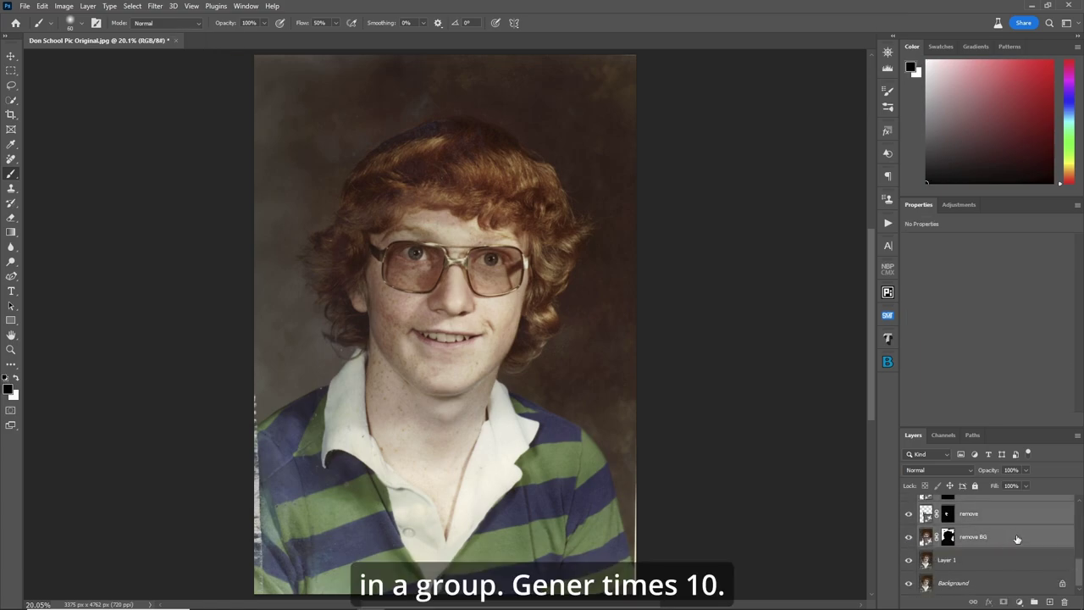
key("ctrl+g")
type("GENE")
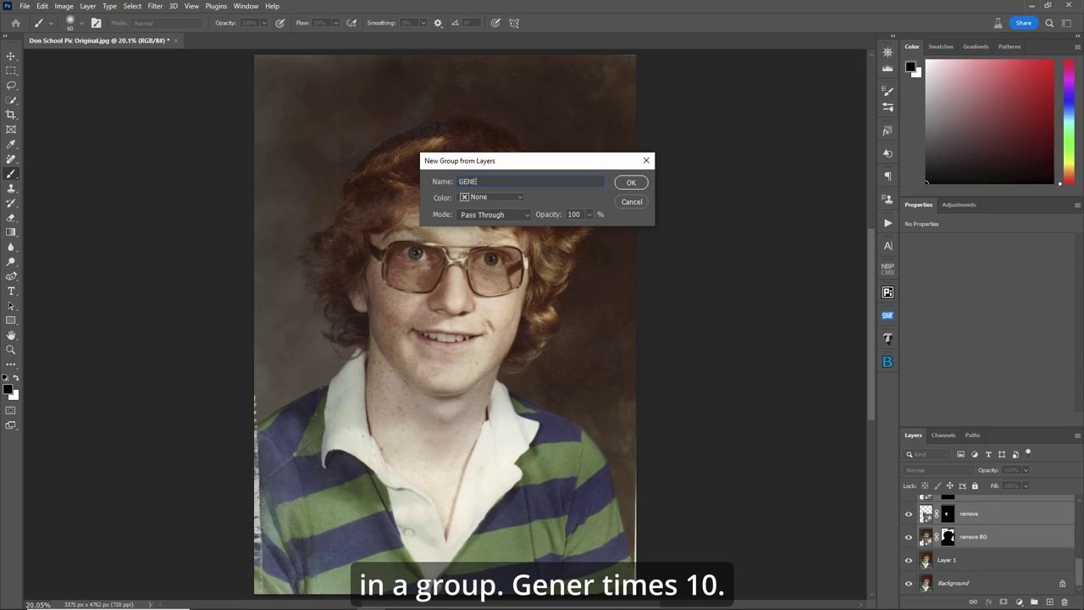
type("Rx10")
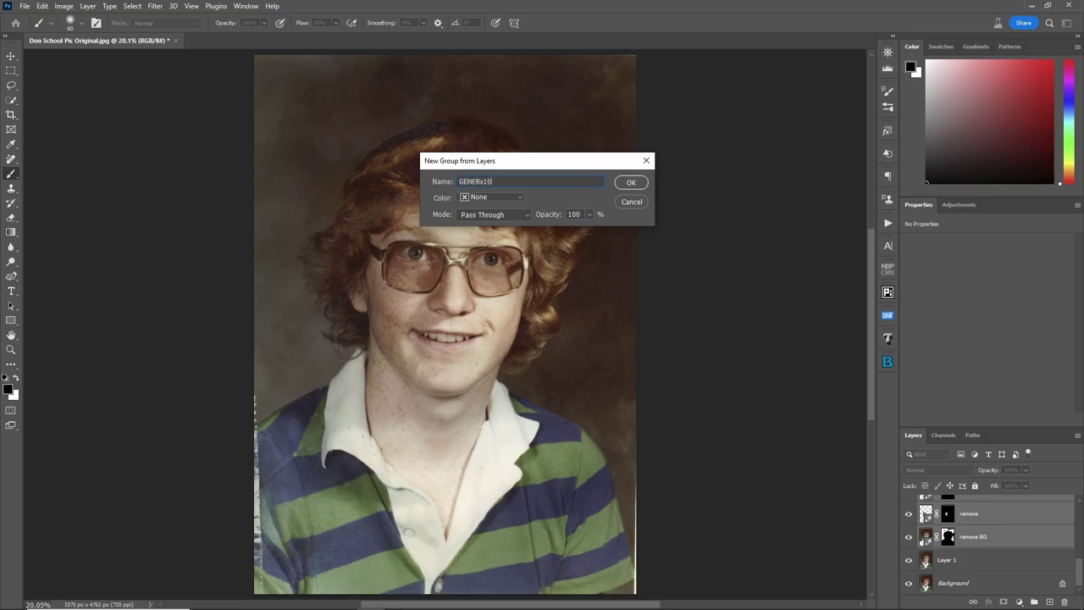
type(" Fi")
key("Return")
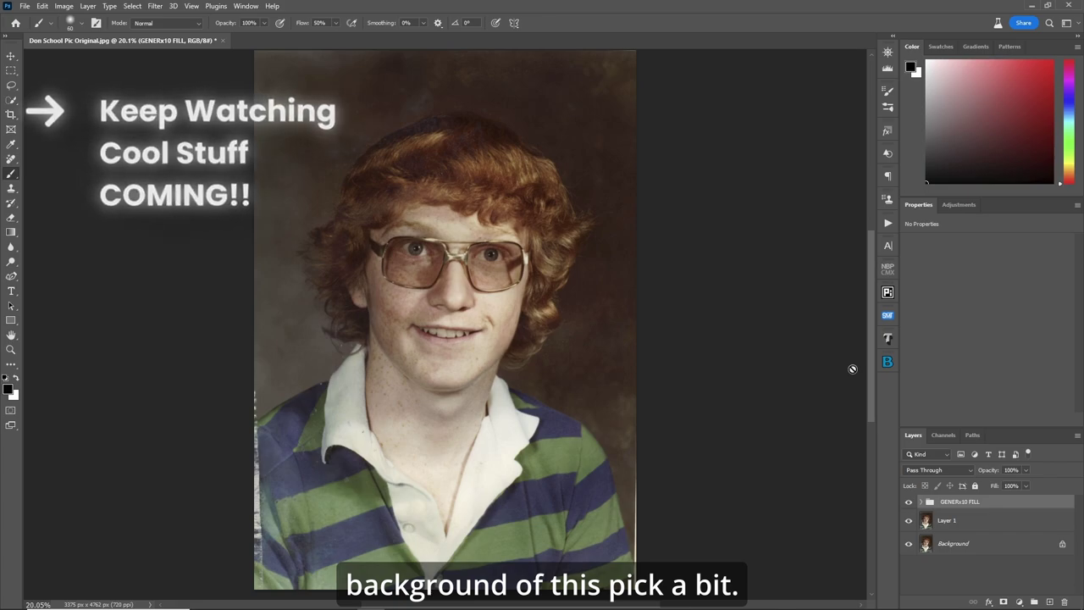
- Crop the damaged strips off both side edges of the photo to about 3063 px wide, using the Background (default) crop fill
key("ctrl+minus")
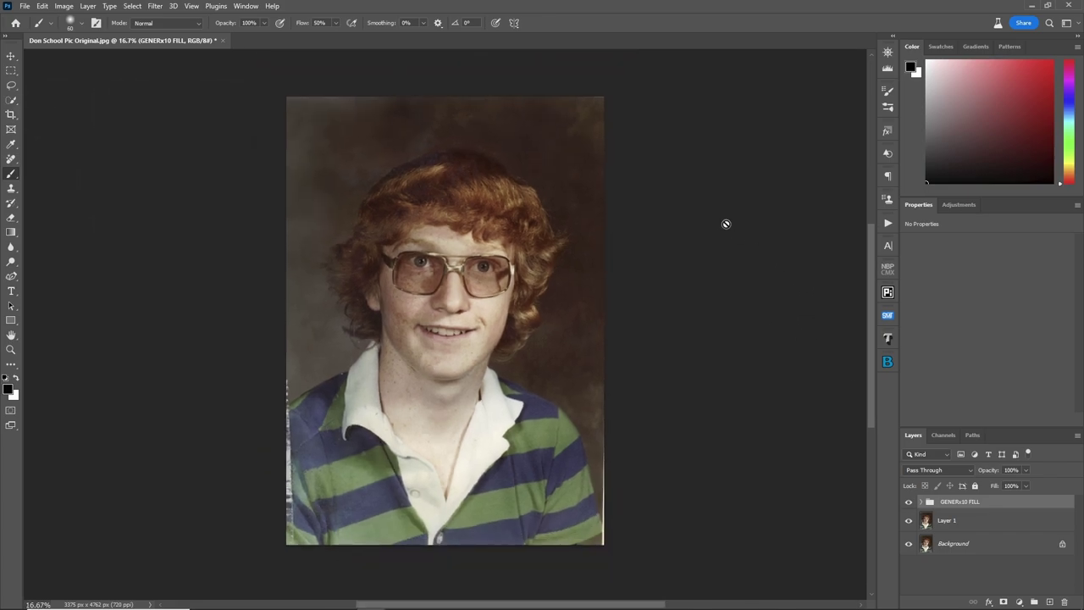
key("c")
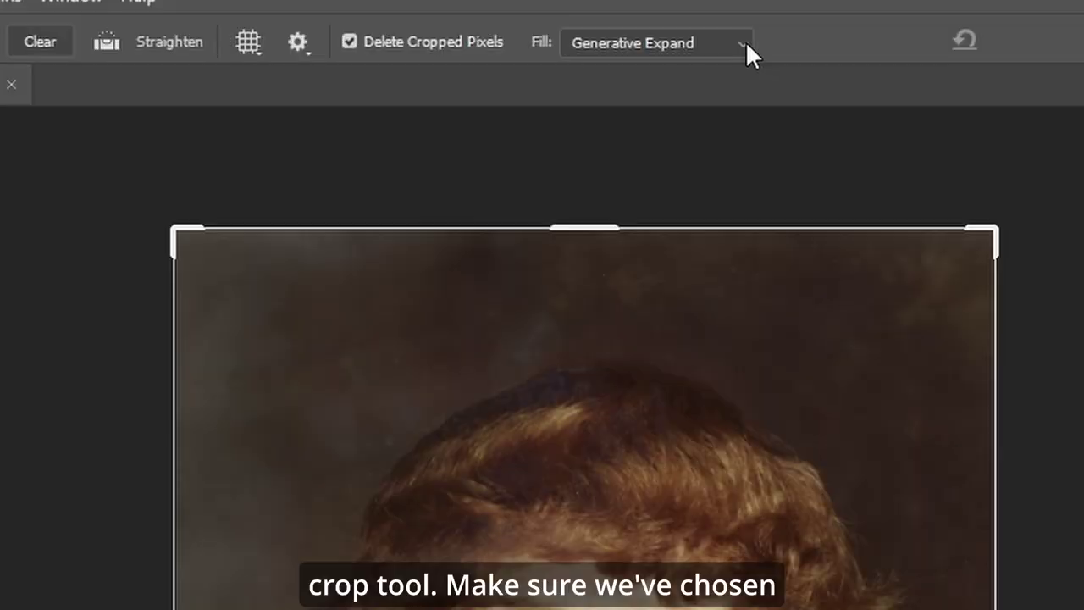
left_click(509, 27)
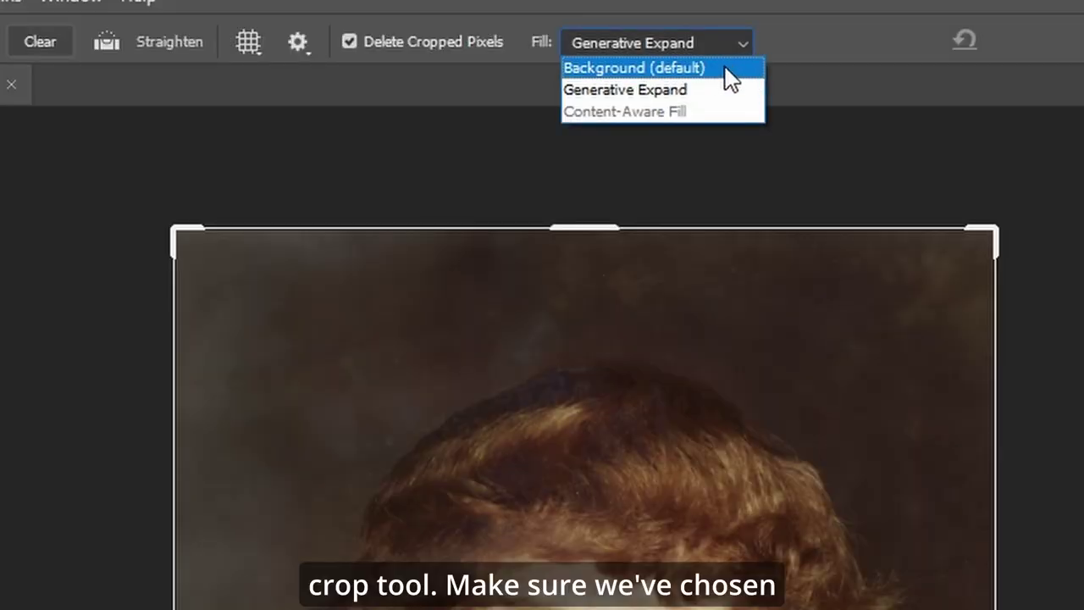
left_click(501, 36)
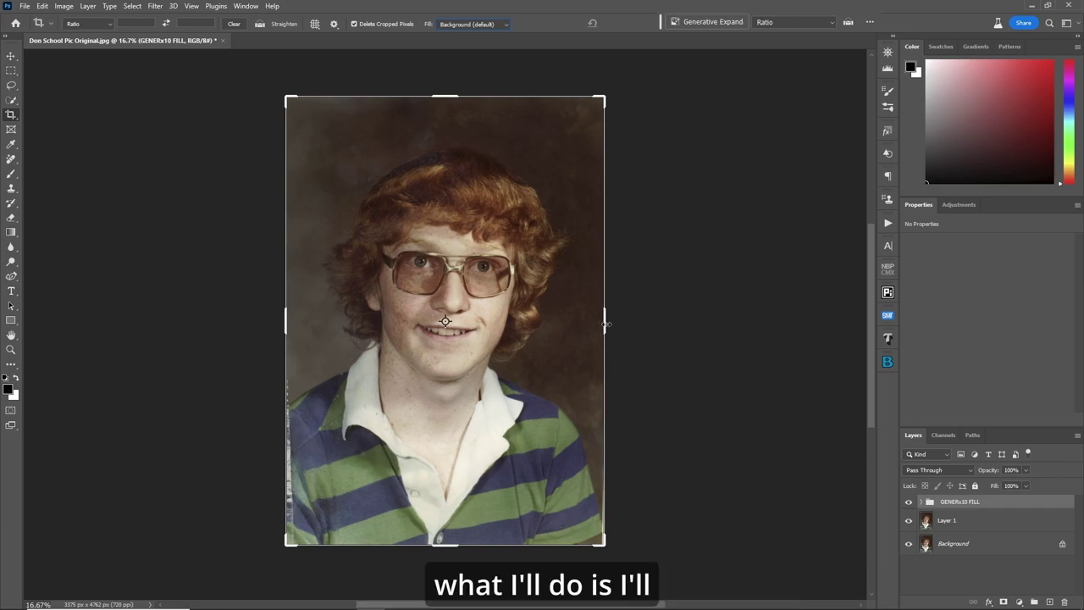
left_click_drag(604, 324, 602, 328)
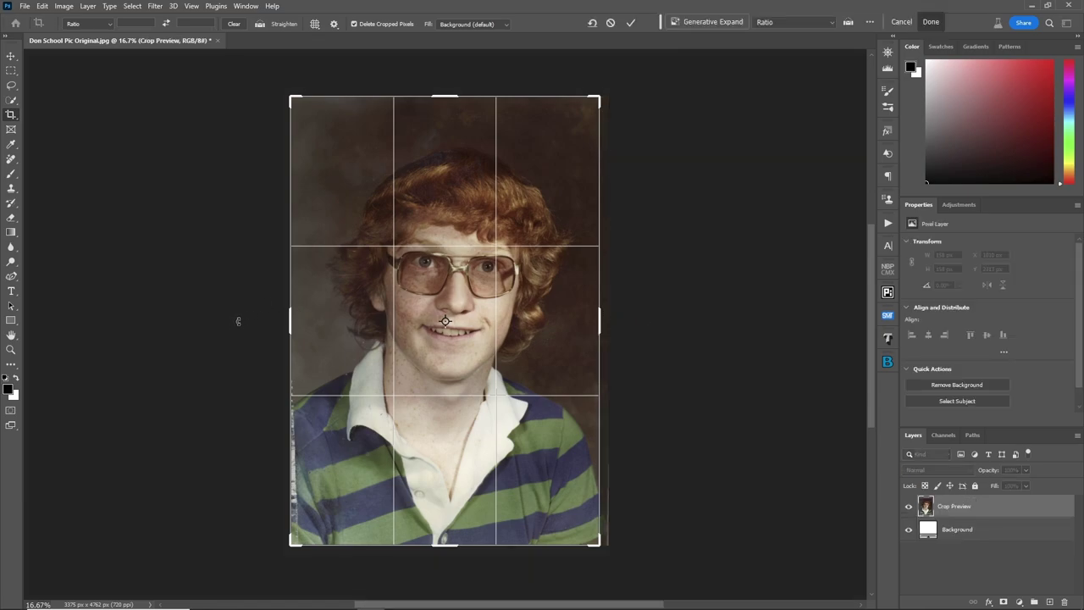
left_click_drag(290, 320, 301, 321)
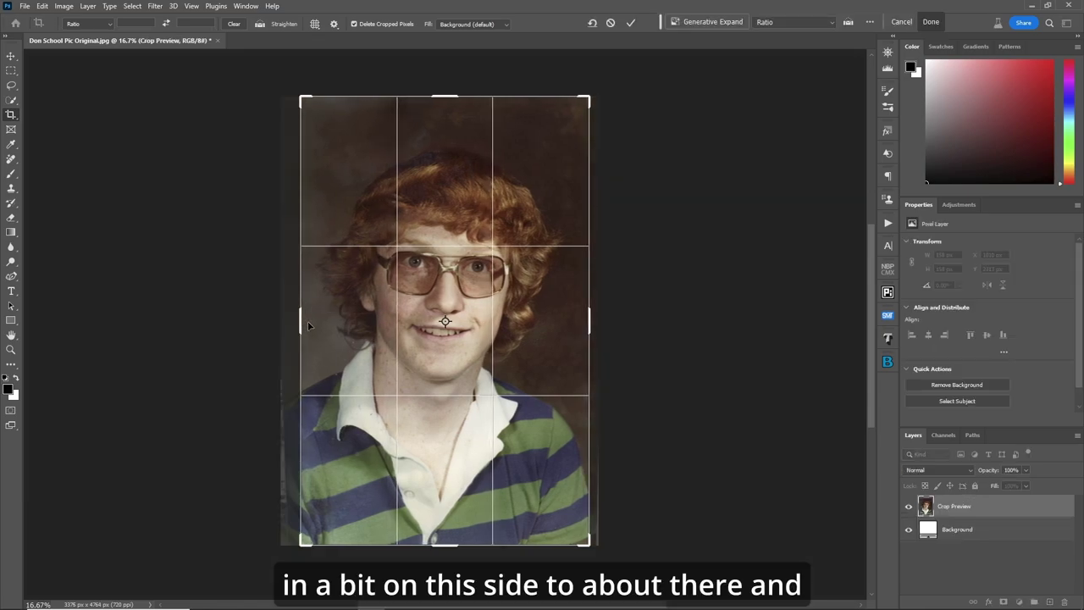
left_click(630, 23)
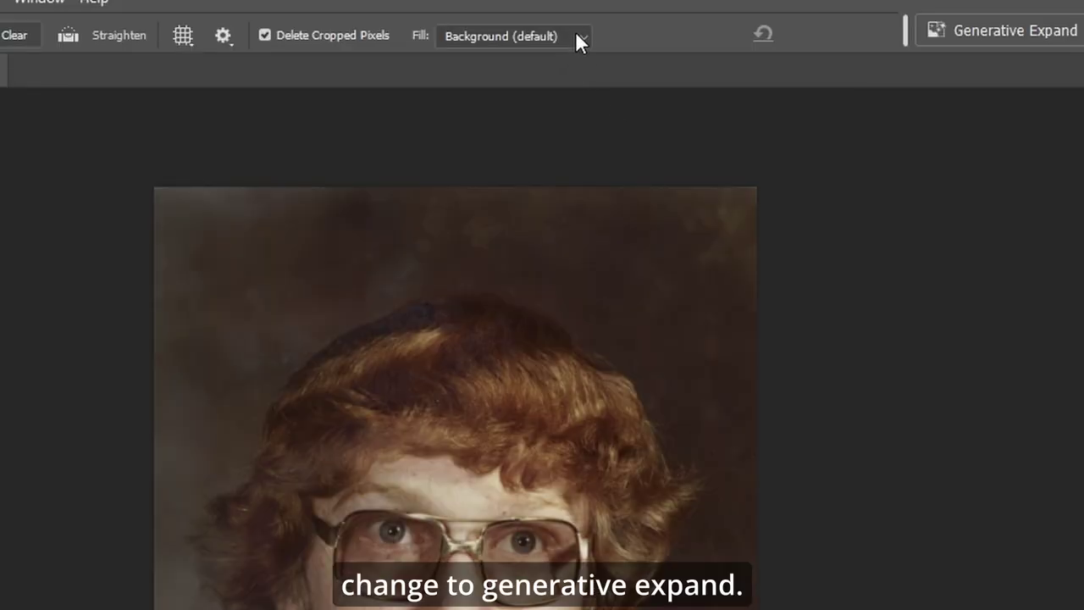
- Extend the canvas on both sides and below to about 3963 x 5062 px with Generative Expand and generate without a prompt
left_click(505, 25)
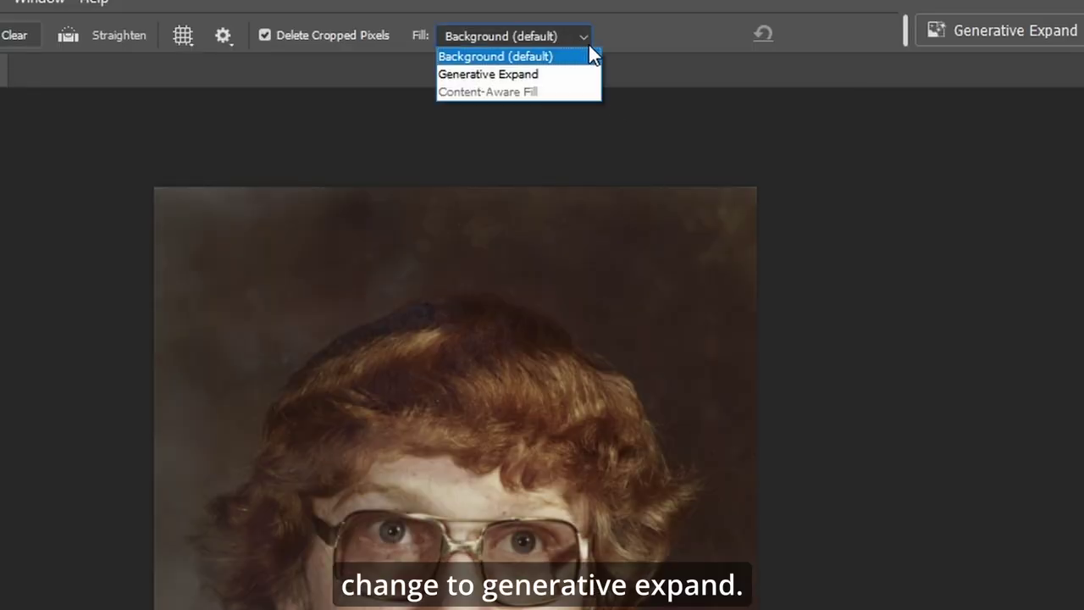
left_click(561, 77)
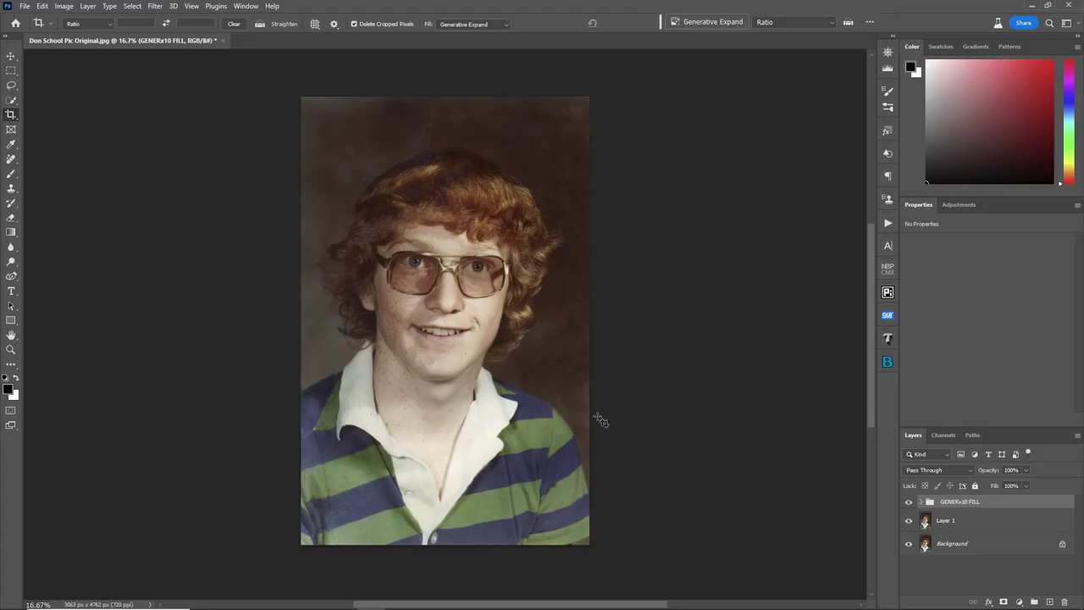
left_click(621, 412)
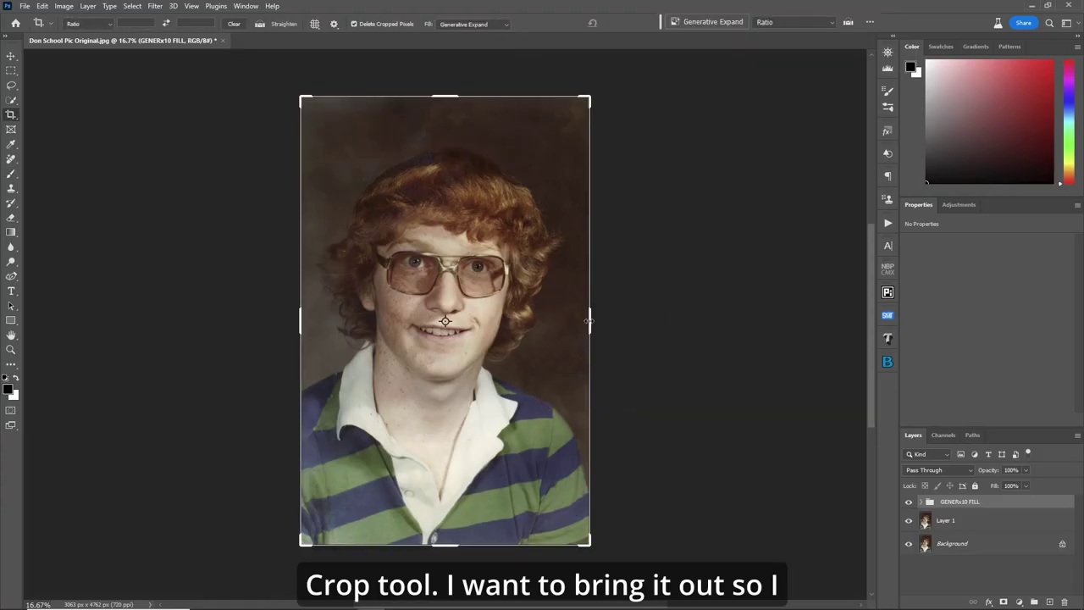
left_click_drag(589, 321, 606, 327)
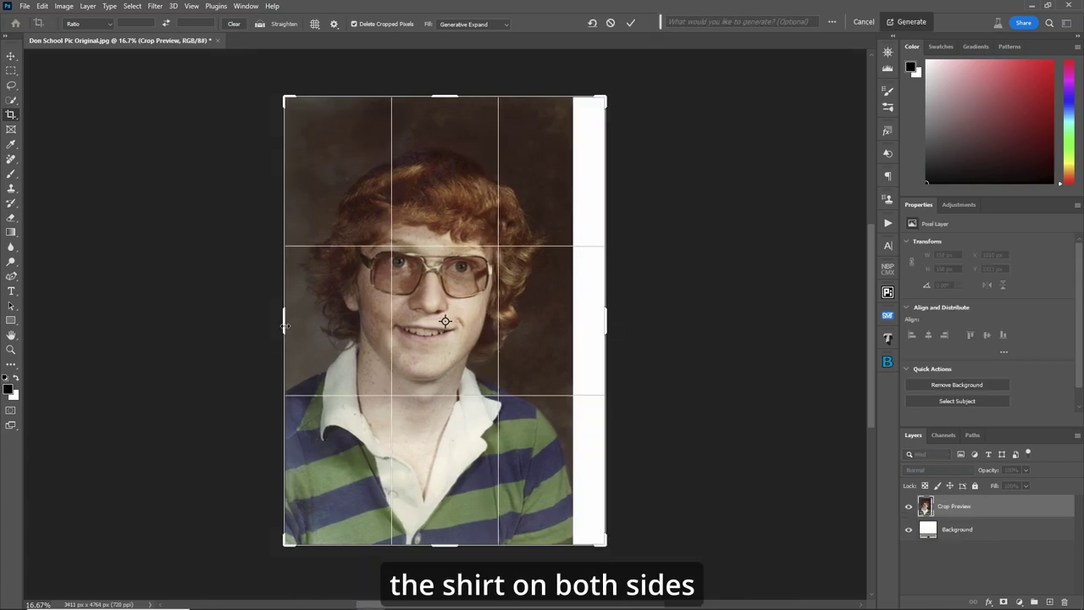
left_click_drag(285, 325, 258, 326)
scroll(259, 327, "down", 3)
left_click_drag(445, 429, 447, 458)
left_click(906, 21)
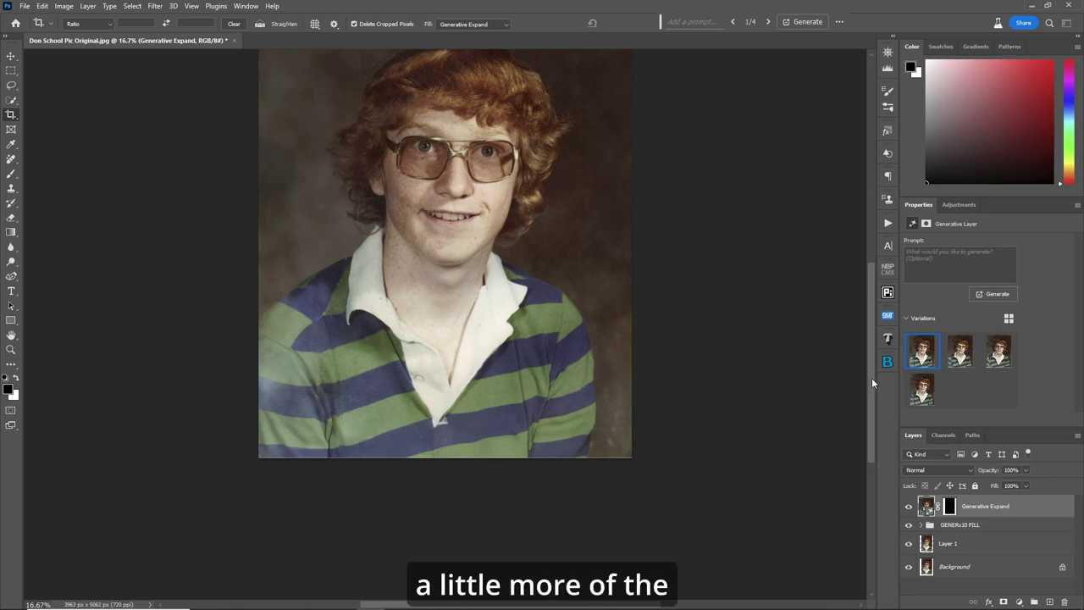
- Compare the Generative Expand variations of the shirt and background and choose the fourth one
left_click_drag(872, 383, 854, 344)
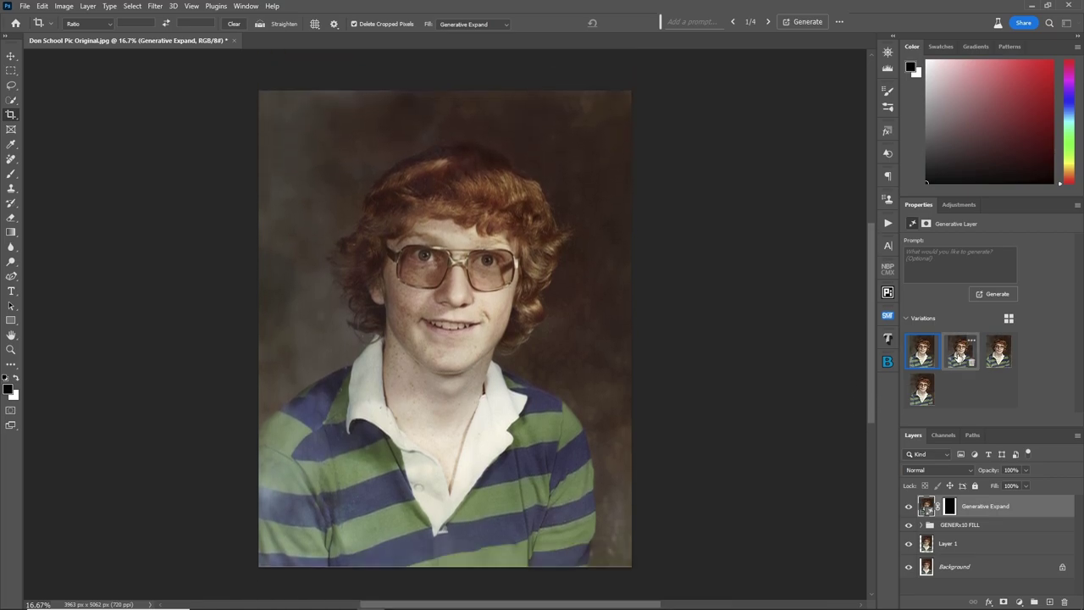
left_click(960, 356)
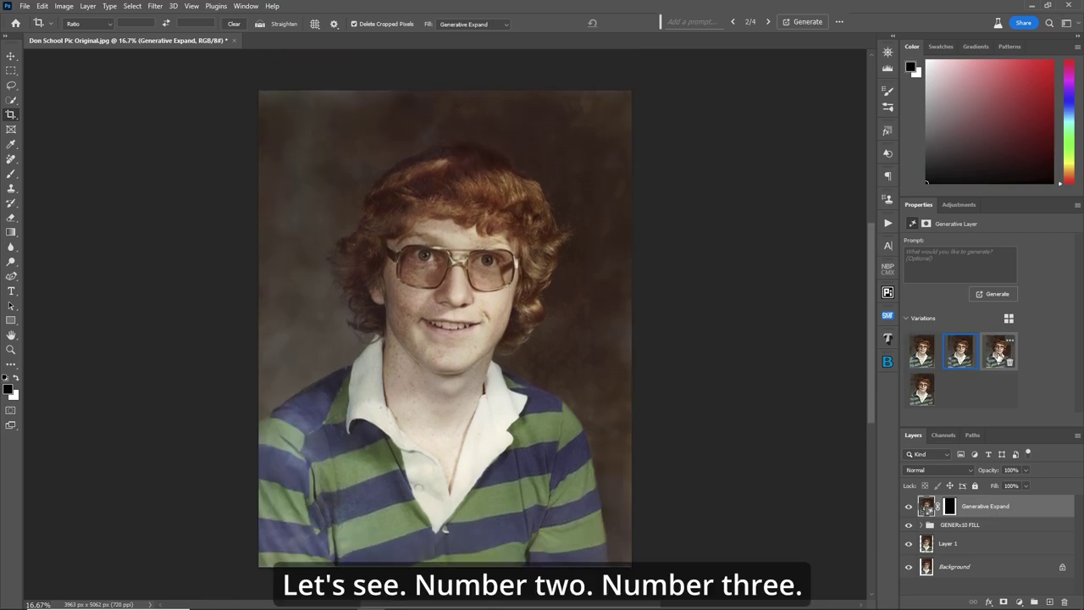
left_click(1000, 351)
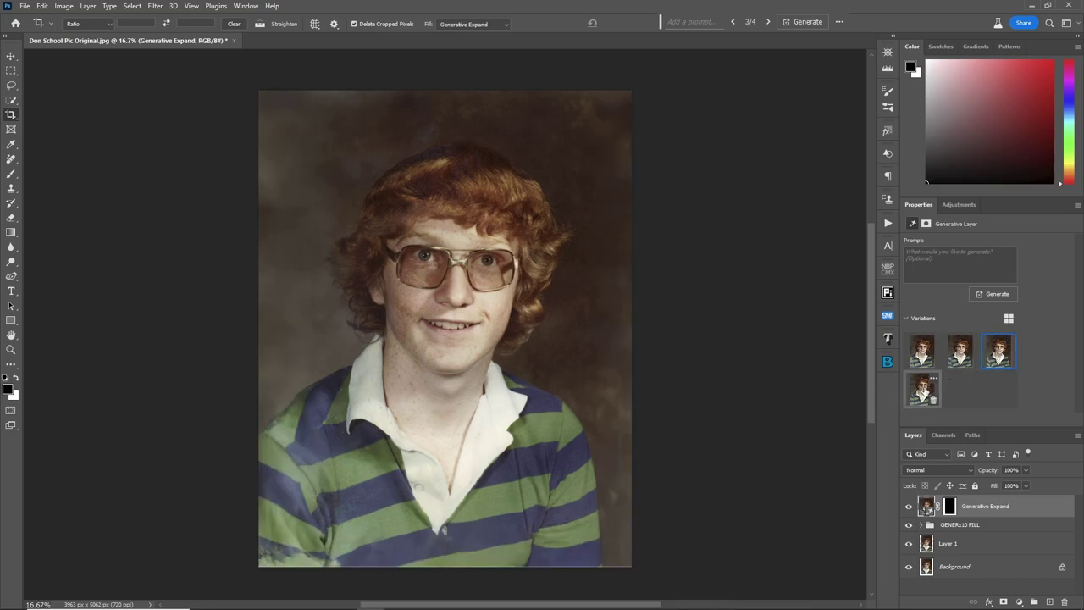
left_click(927, 391)
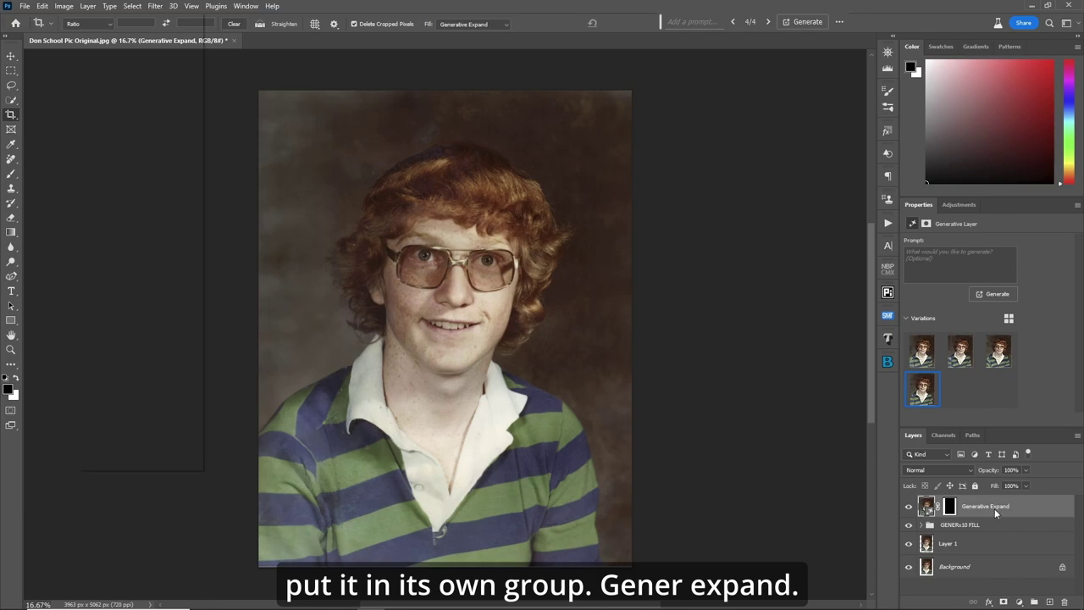
- Put the Generative Expand layer in its own group named GENER EXPAND
key("ctrl+g")
type("GENER")
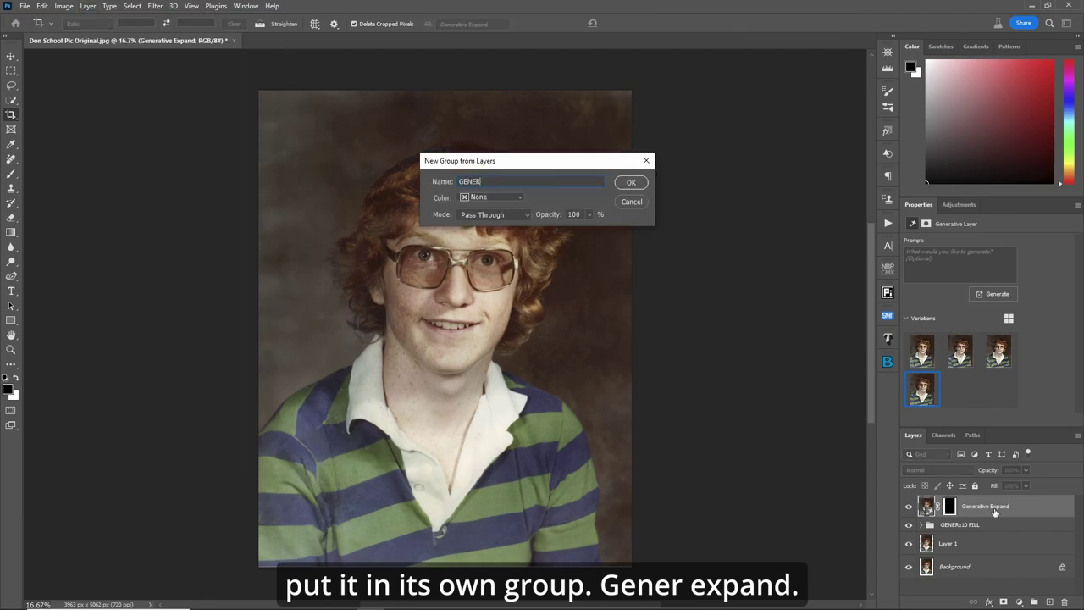
type(" EXPAND")
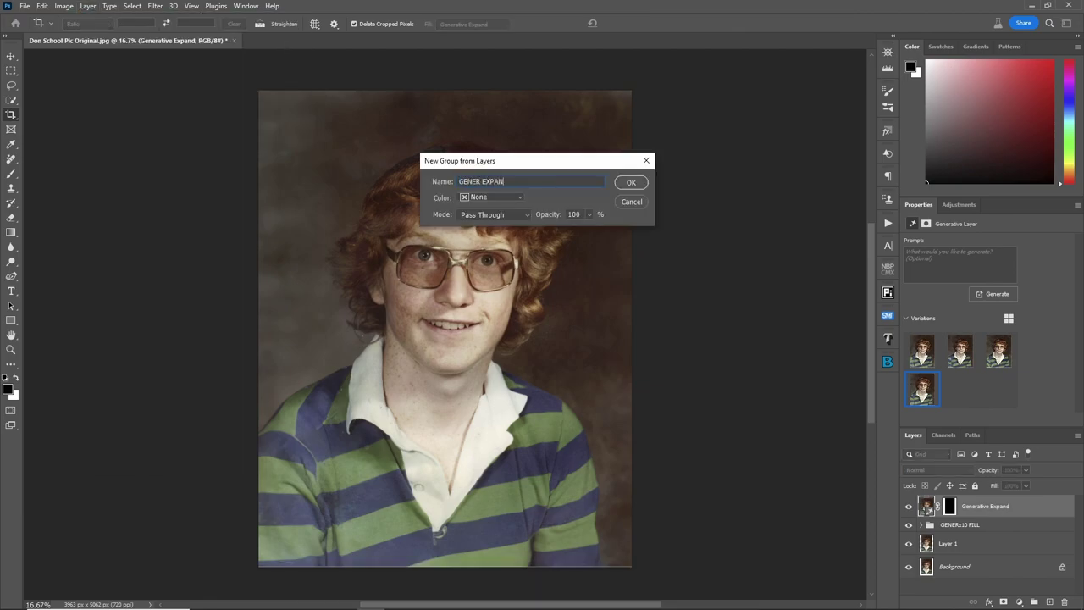
key("Return")
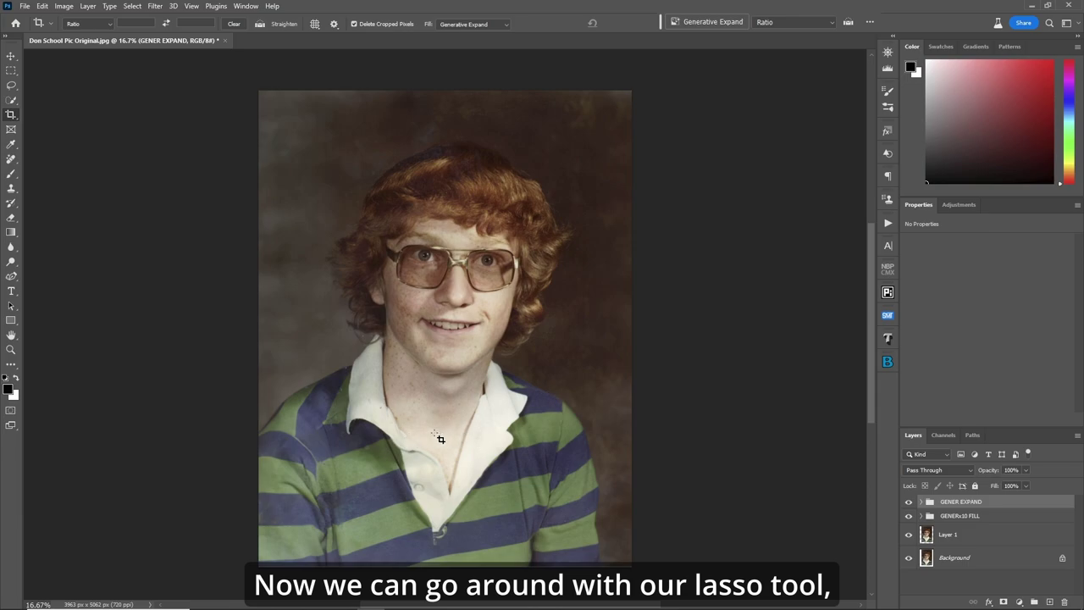
- Lasso the discoloured patch on the blue stripe beside the sleeve fold and run Generative Fill with the prompt "remove"
scroll(435, 434, "up", 3)
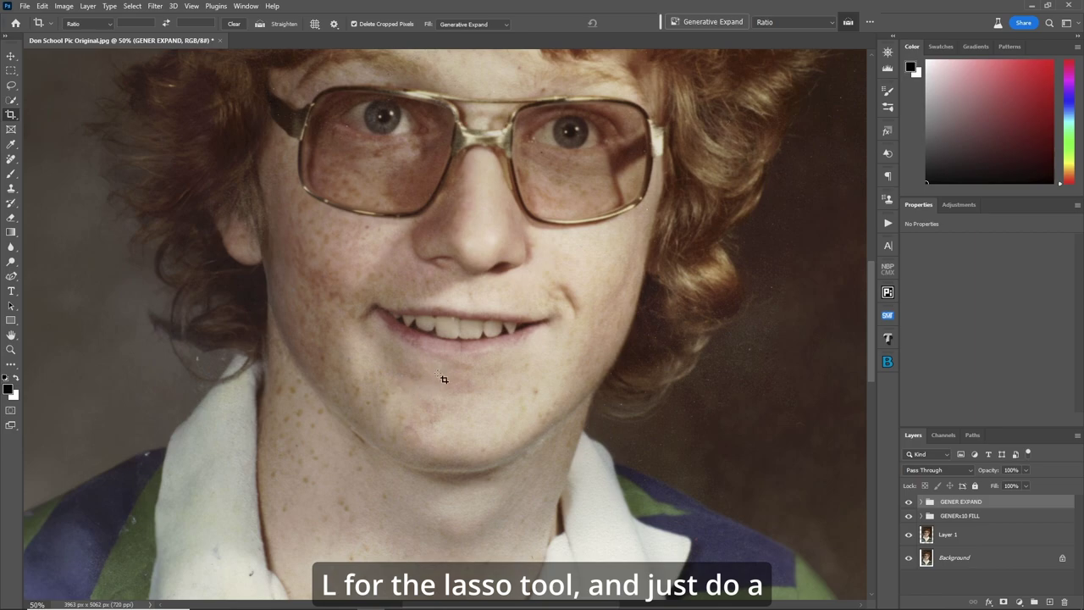
key("l")
mouse_move(872, 339)
left_mouse_down()
mouse_move(874, 385)
mouse_move(843, 439)
left_mouse_up()
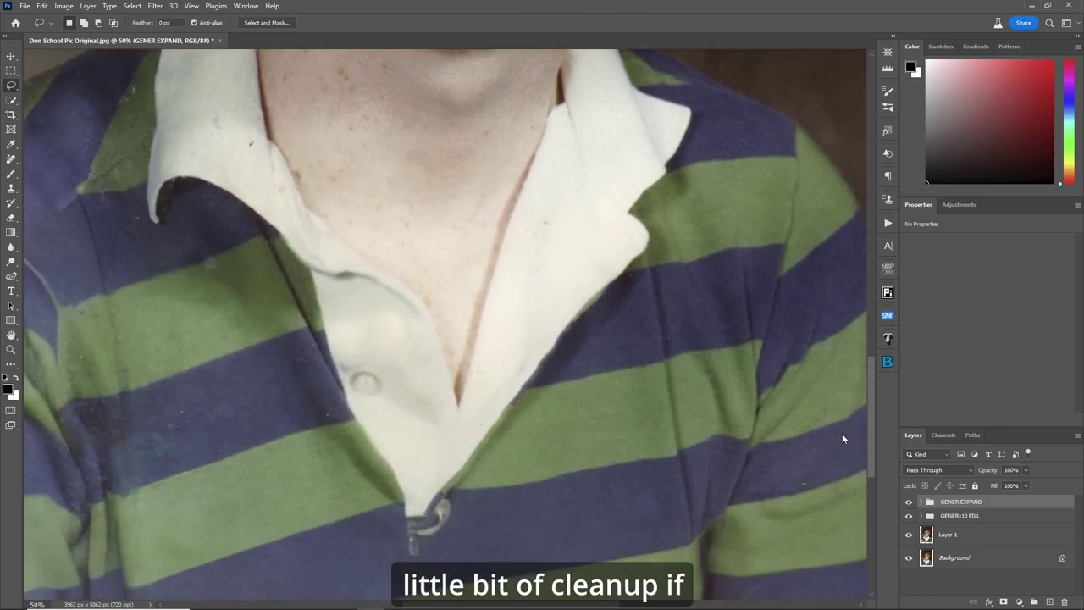
scroll(834, 442, "down", 5)
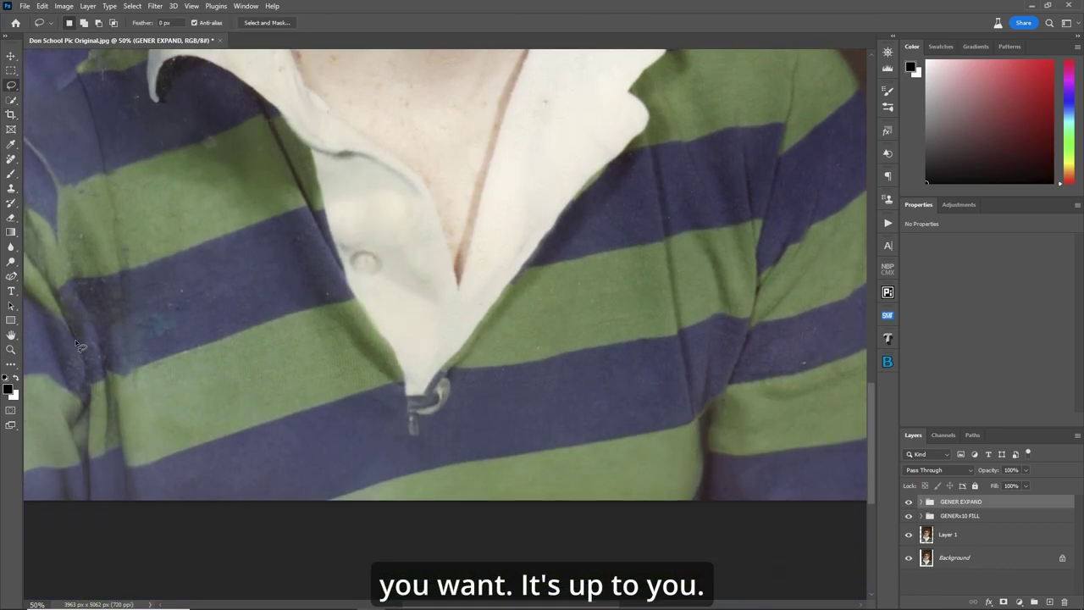
left_click_drag(116, 369, 179, 341)
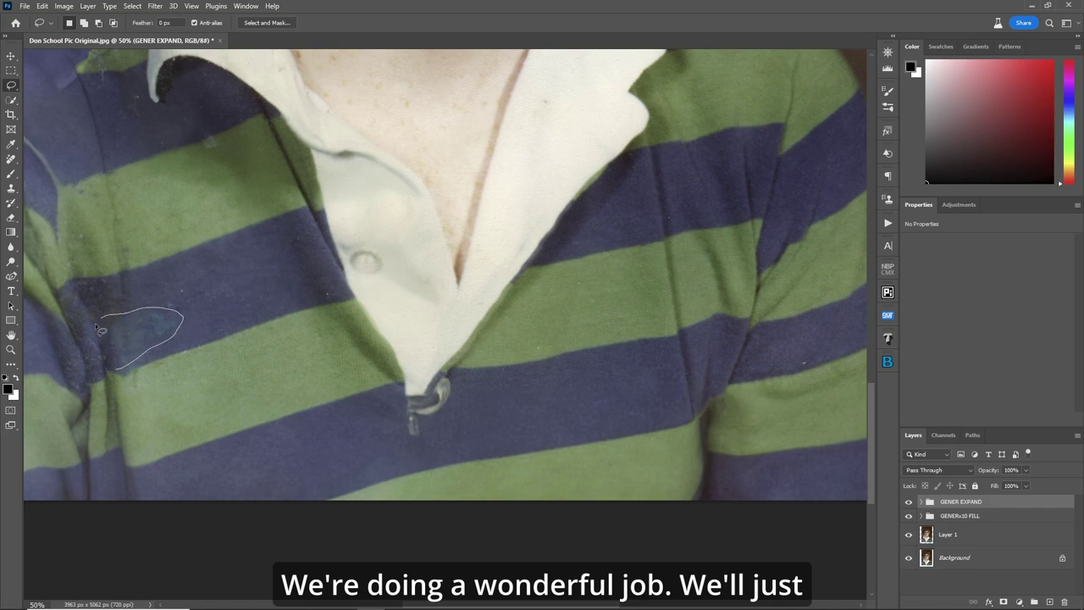
mouse_move(78, 340)
left_mouse_down()
mouse_move(58, 379)
mouse_move(67, 394)
mouse_move(114, 368)
left_mouse_up()
type("remove")
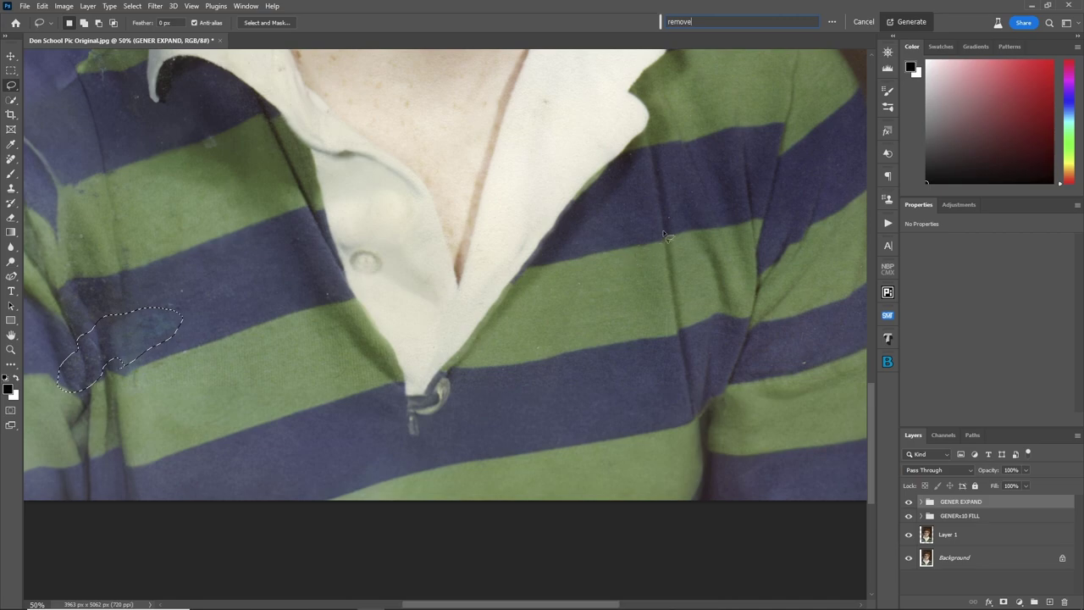
left_click(906, 21)
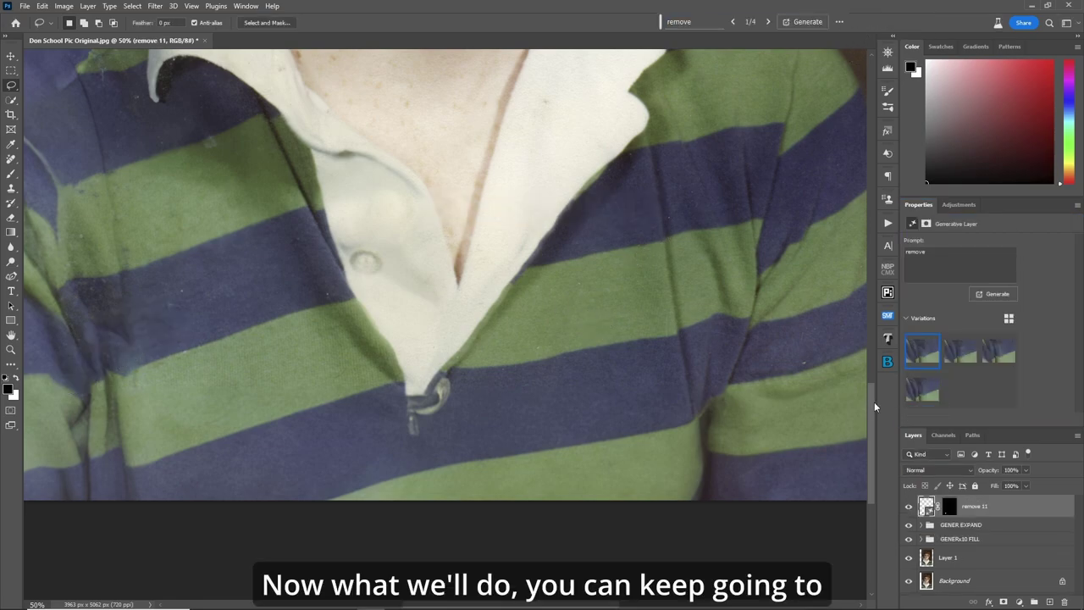
- Lasso the small spot on the shirt stripe below the collar point and run Generative Fill with the prompt "remove"
left_click_drag(873, 400, 867, 356)
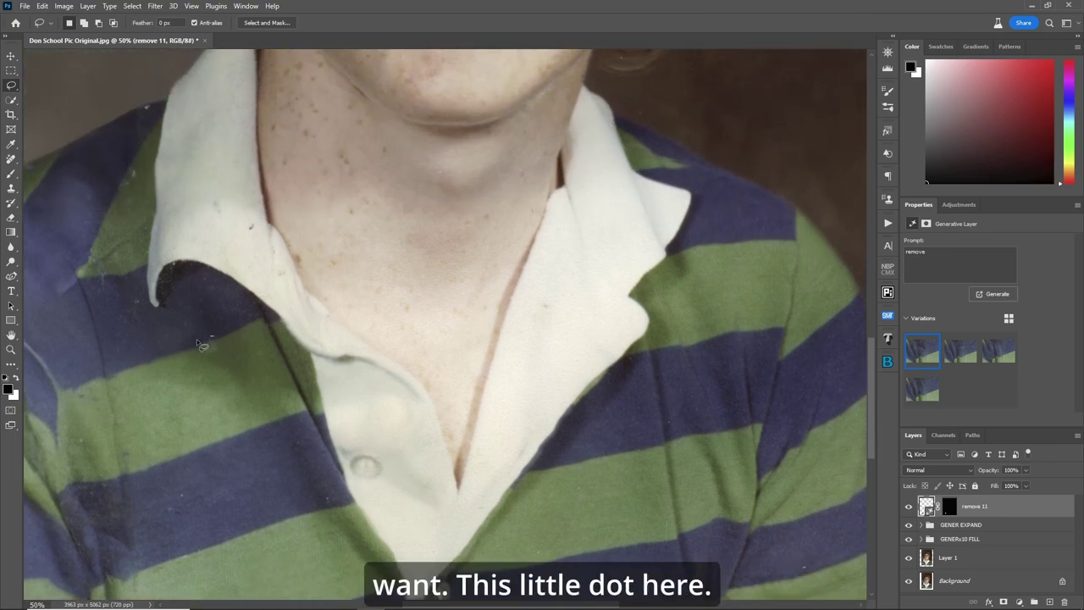
left_click_drag(231, 358, 230, 358)
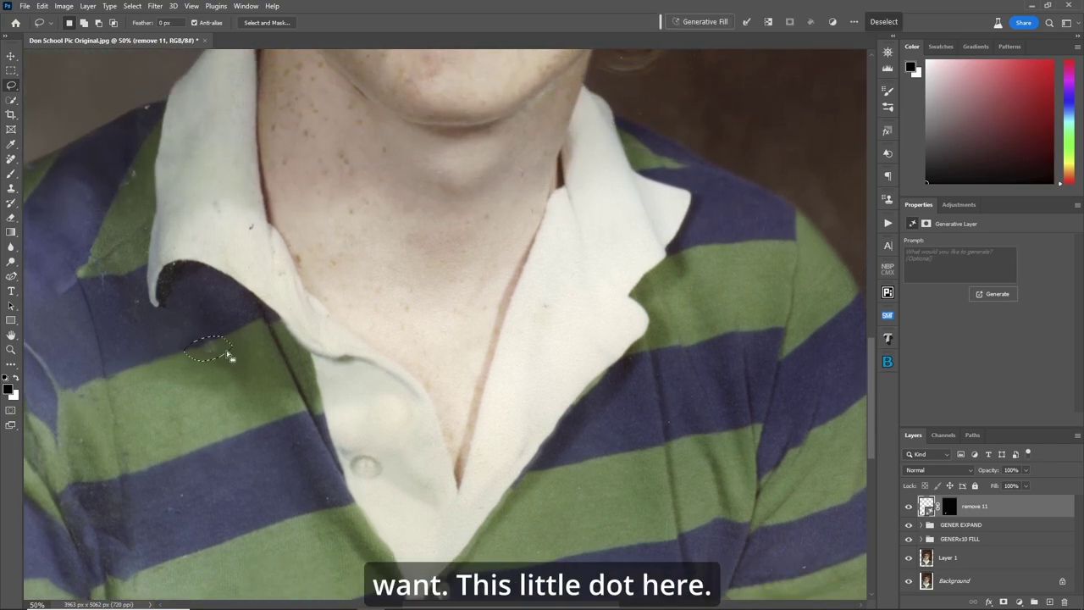
left_click(688, 23)
type("remo")
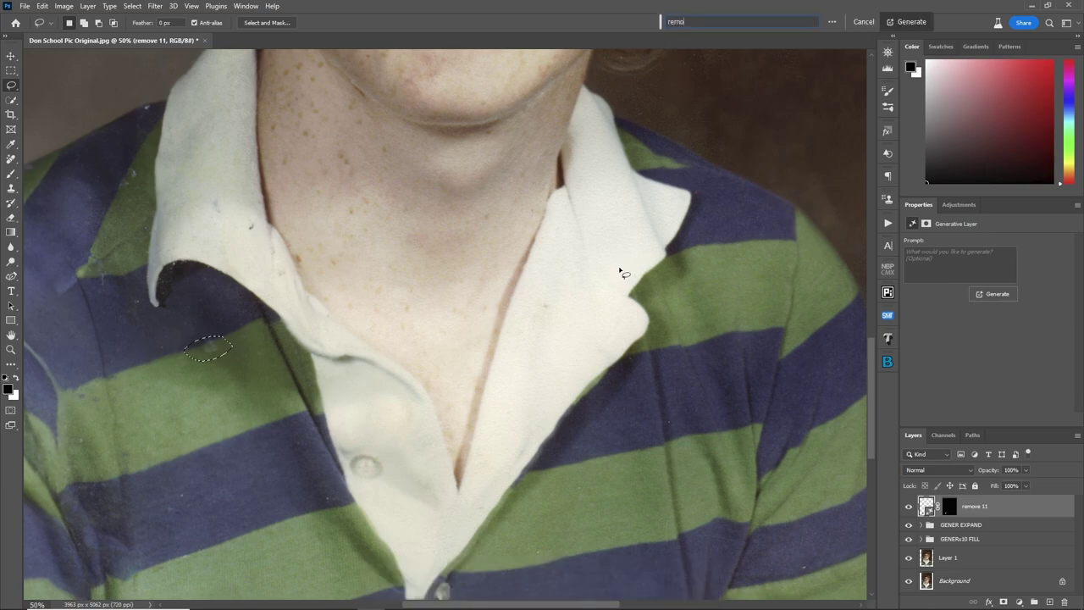
type("ve")
left_click(910, 22)
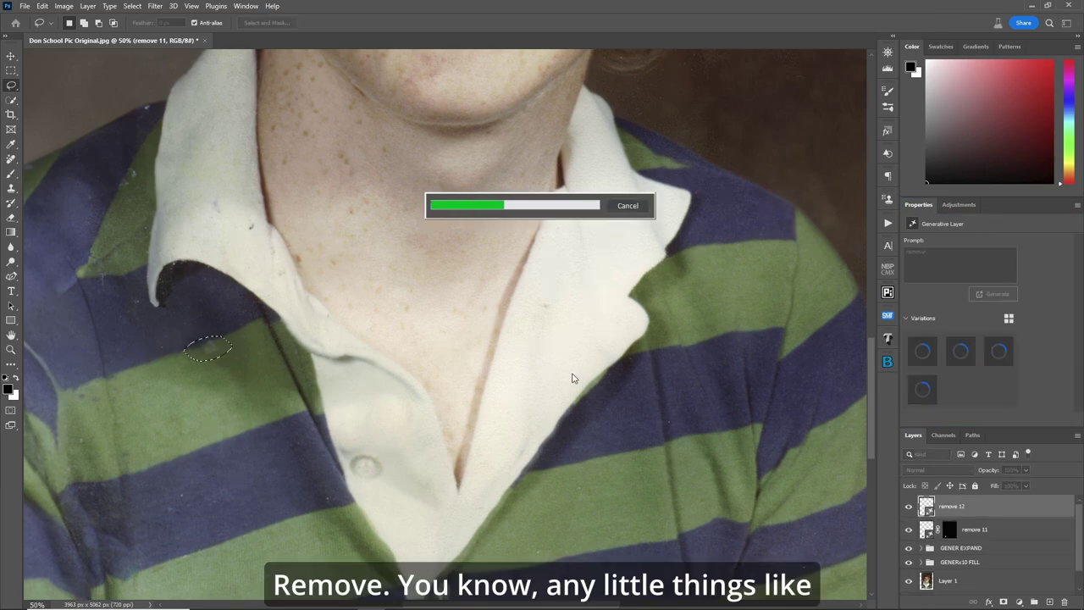
left_click_drag(871, 342, 882, 268)
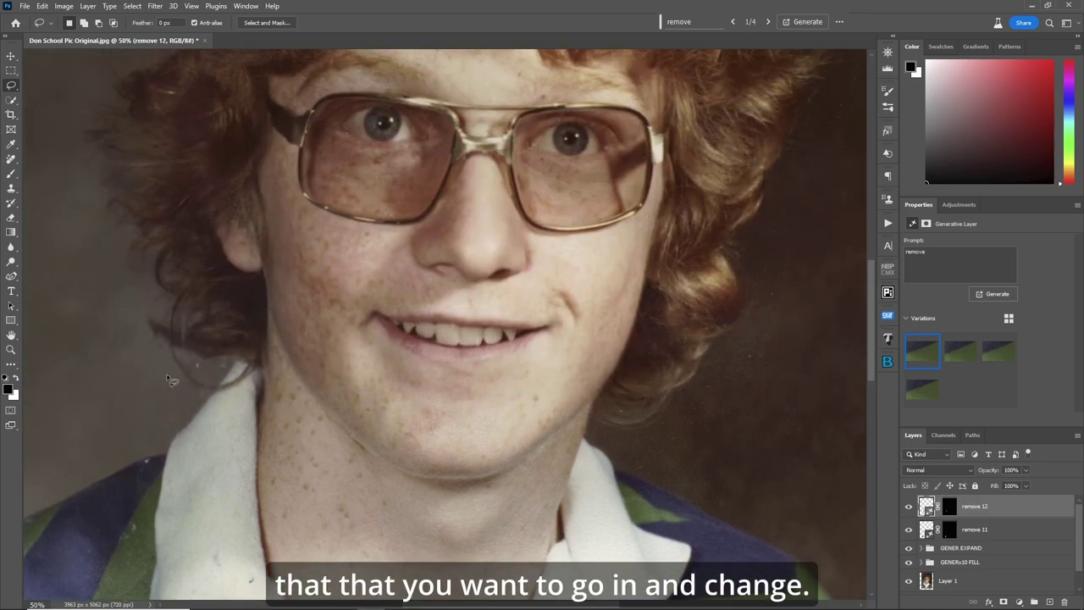
- Lasso the light patch under the hair and the spot beside the white collar, and run Generative Fill with the prompt "remove"
mouse_move(232, 357)
left_mouse_down()
mouse_move(182, 356)
mouse_move(201, 381)
mouse_move(229, 368)
left_mouse_up()
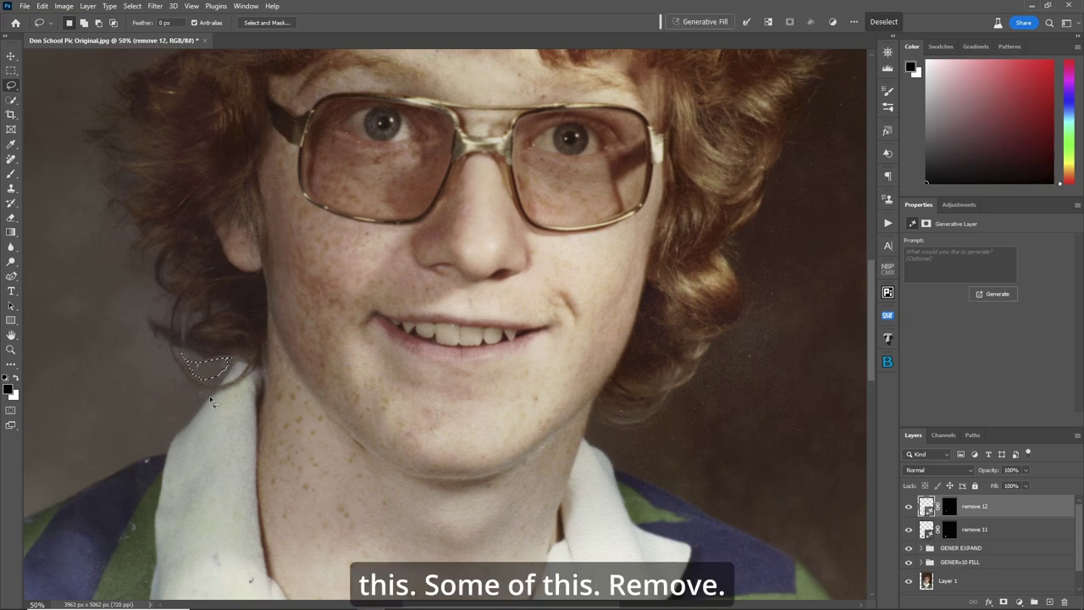
key("shift")
left_click_drag(193, 407, 201, 396)
left_click(699, 21)
type("remove")
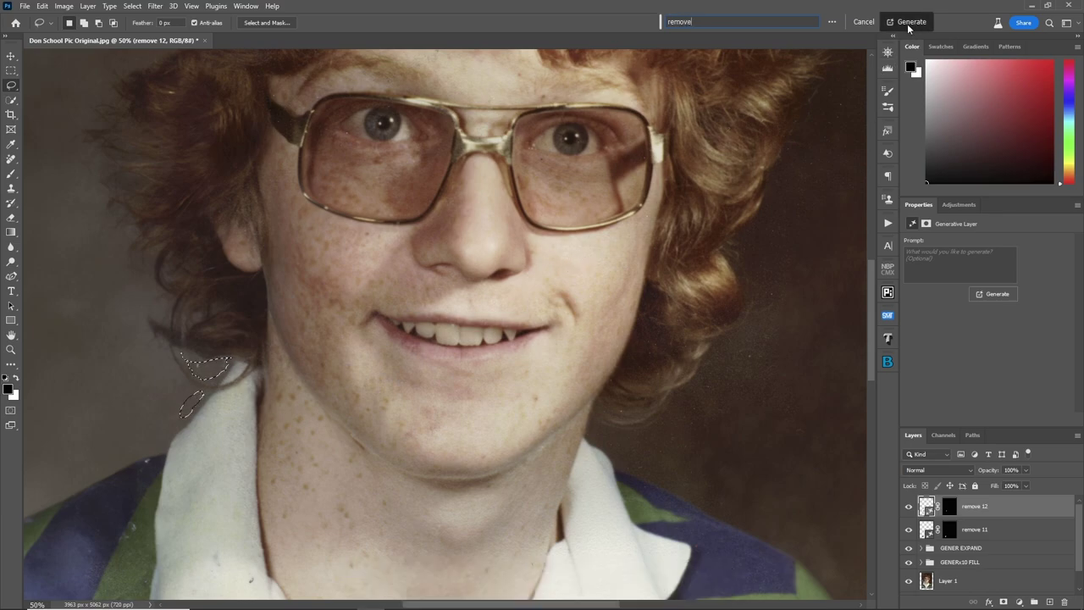
left_click(909, 26)
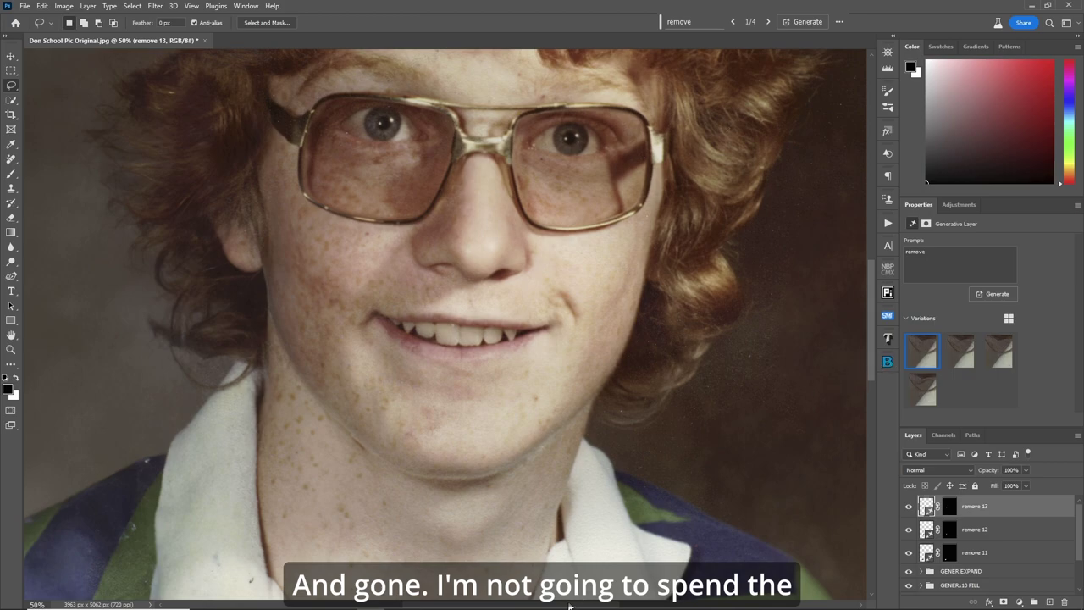
- Lasso the speckled dark background along the hair from the collar up to the crown and run Generative Fill with the prompt "remove"
left_click_drag(578, 605, 620, 605)
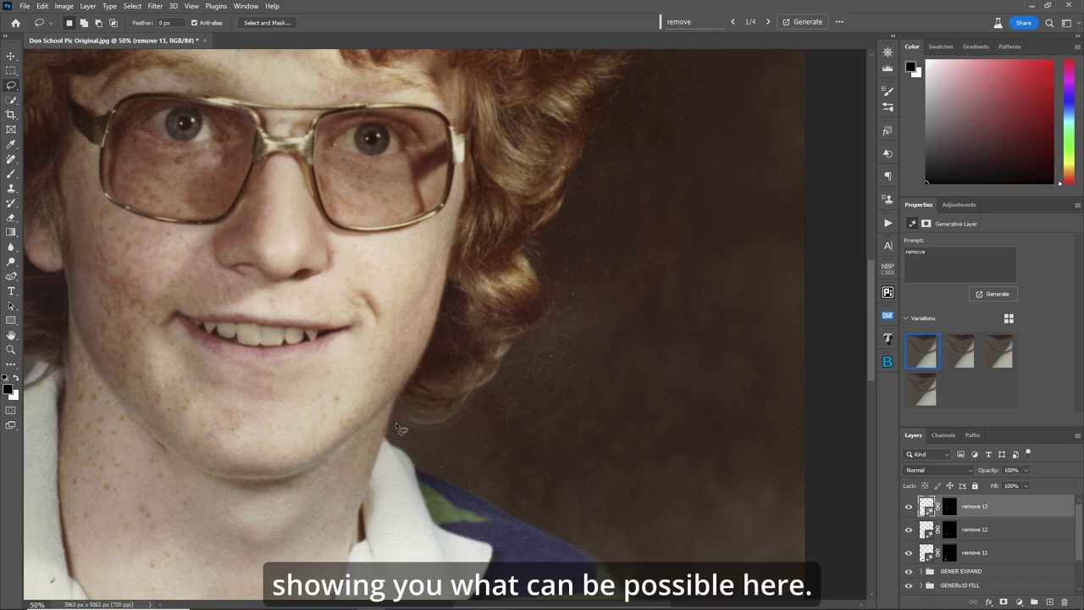
left_click_drag(396, 423, 416, 433)
left_click_drag(479, 408, 519, 371)
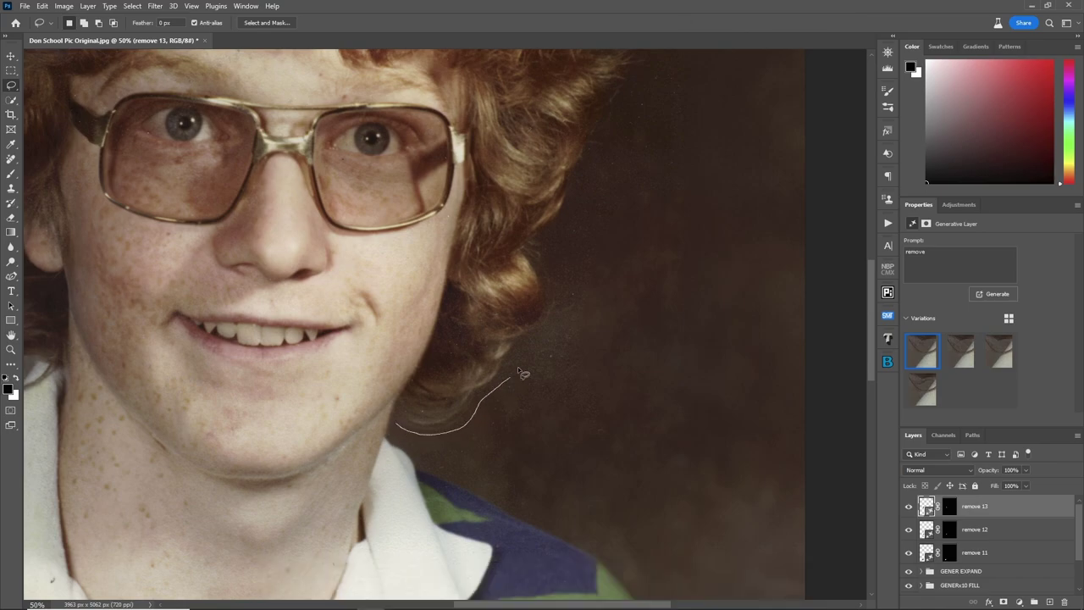
left_click_drag(564, 269, 607, 148)
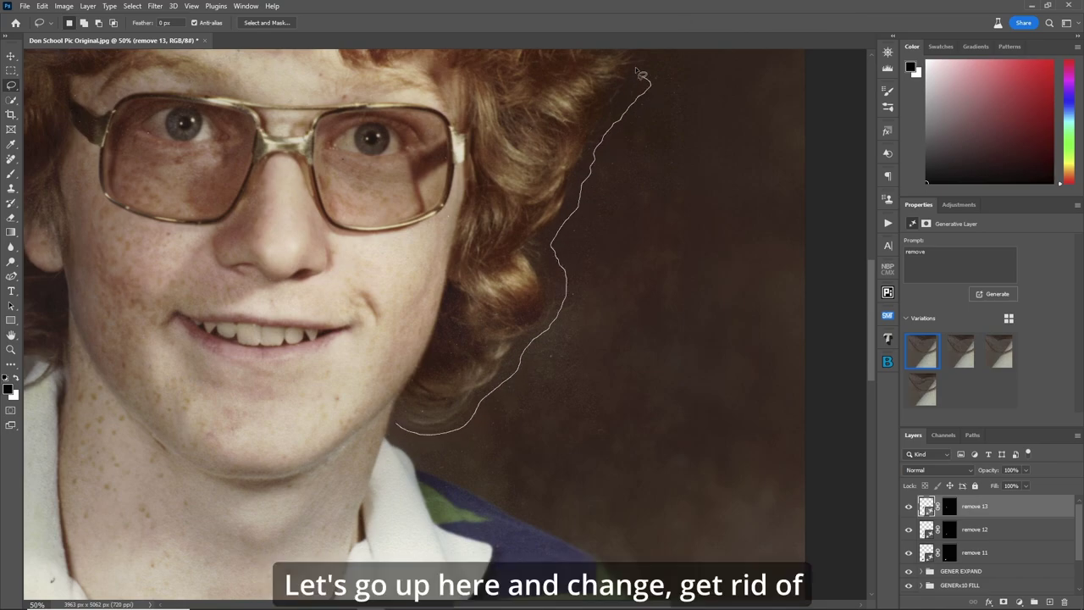
mouse_move(609, 413)
left_mouse_down()
mouse_move(576, 446)
mouse_move(500, 480)
mouse_move(542, 505)
mouse_move(481, 498)
left_mouse_up()
type("remove")
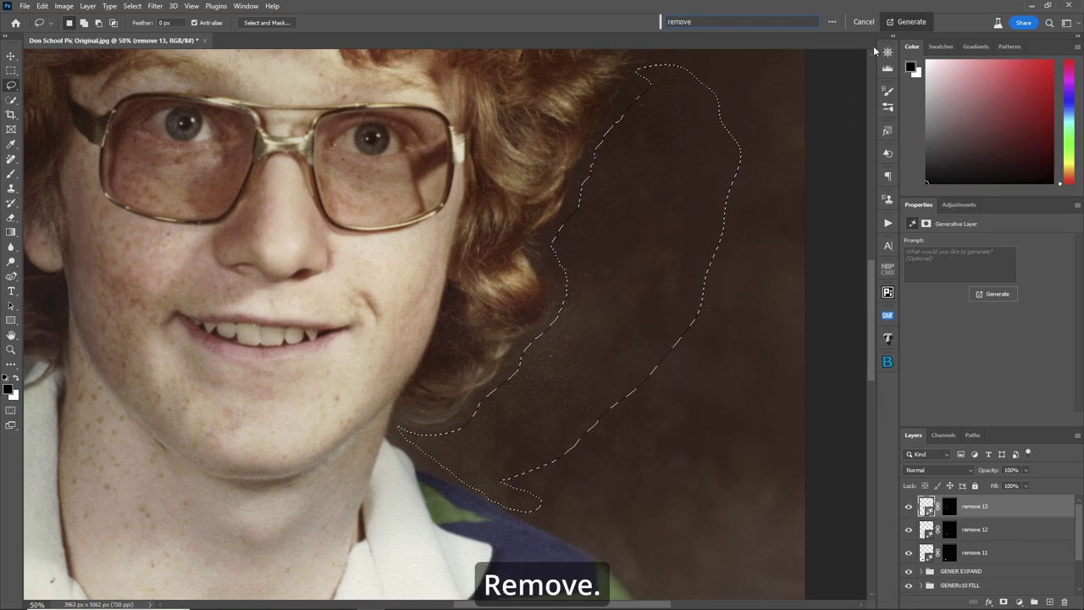
left_click(906, 22)
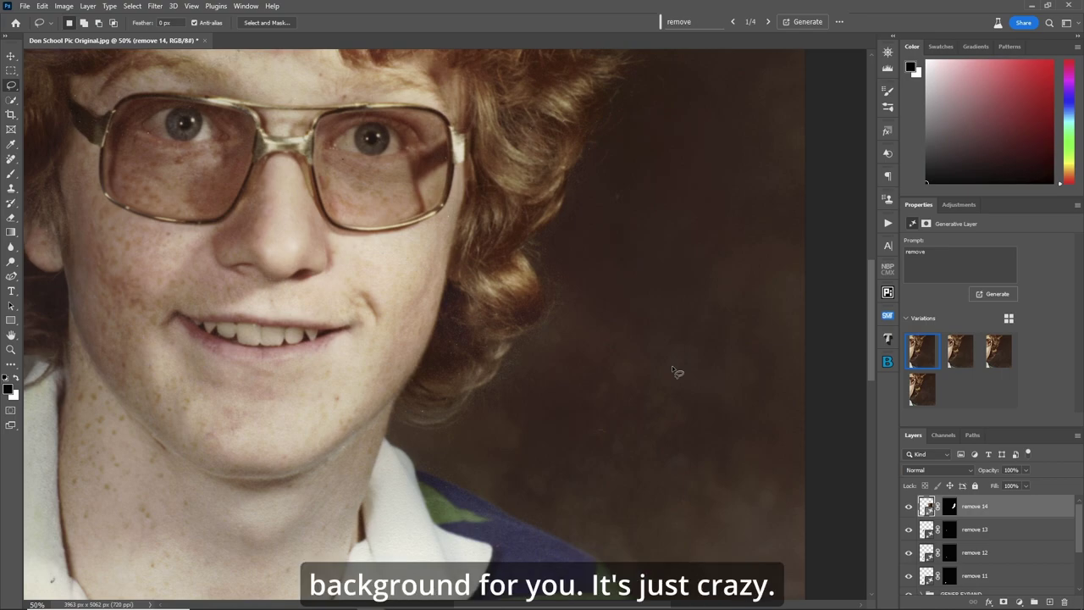
- In Quick Mask mode, paint over the bluish background spots around the top of the hair with a brush at 30% flow
key("ctrl+0")
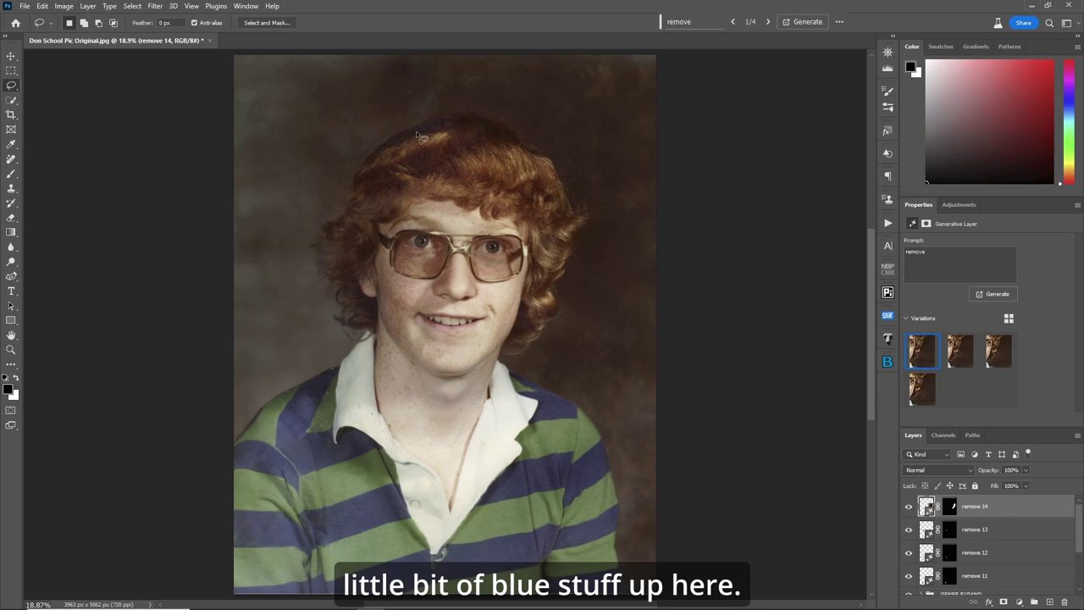
key("z")
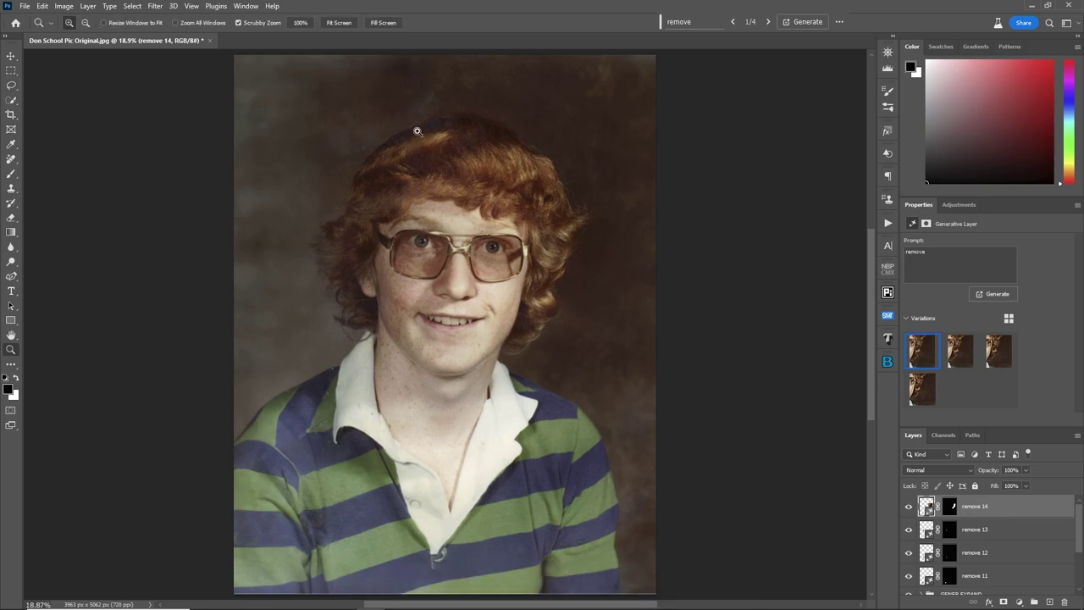
left_click_drag(417, 130, 410, 140)
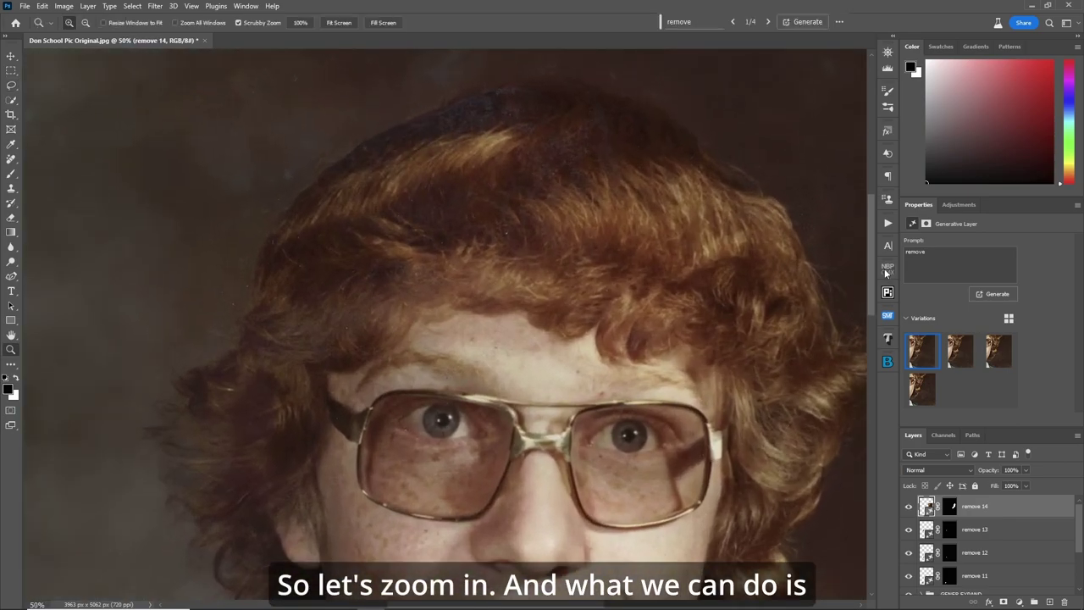
mouse_move(872, 266)
left_mouse_down()
mouse_move(872, 221)
mouse_move(869, 245)
left_mouse_up()
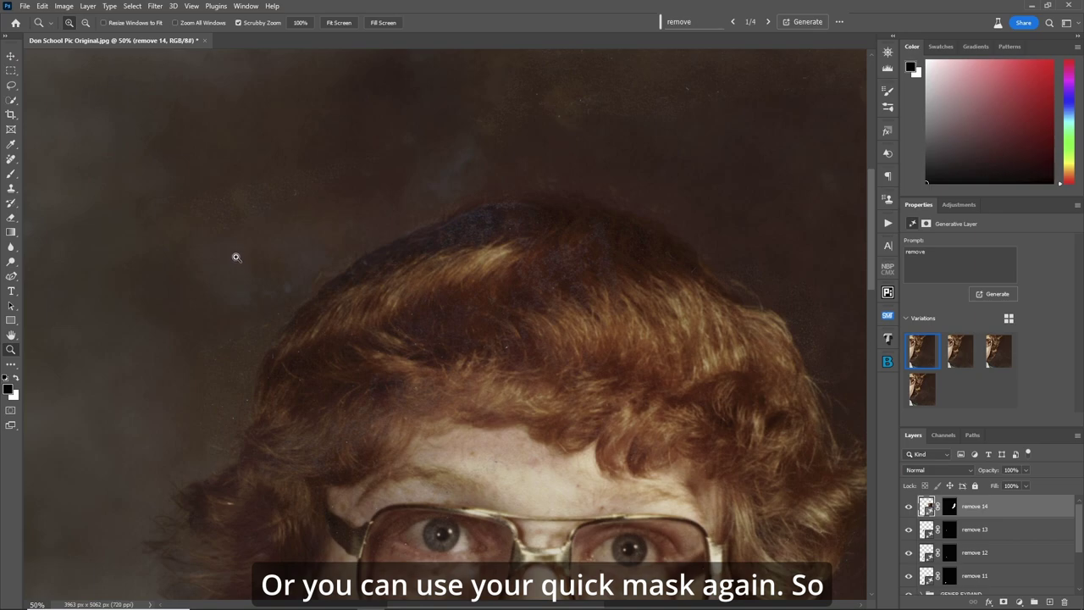
key("q")
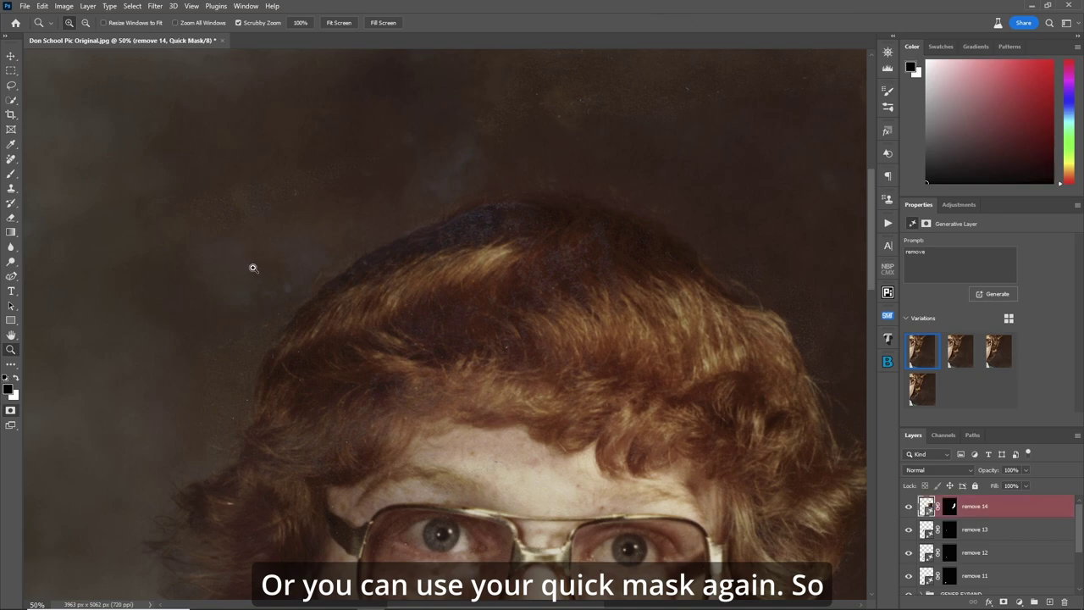
key("b")
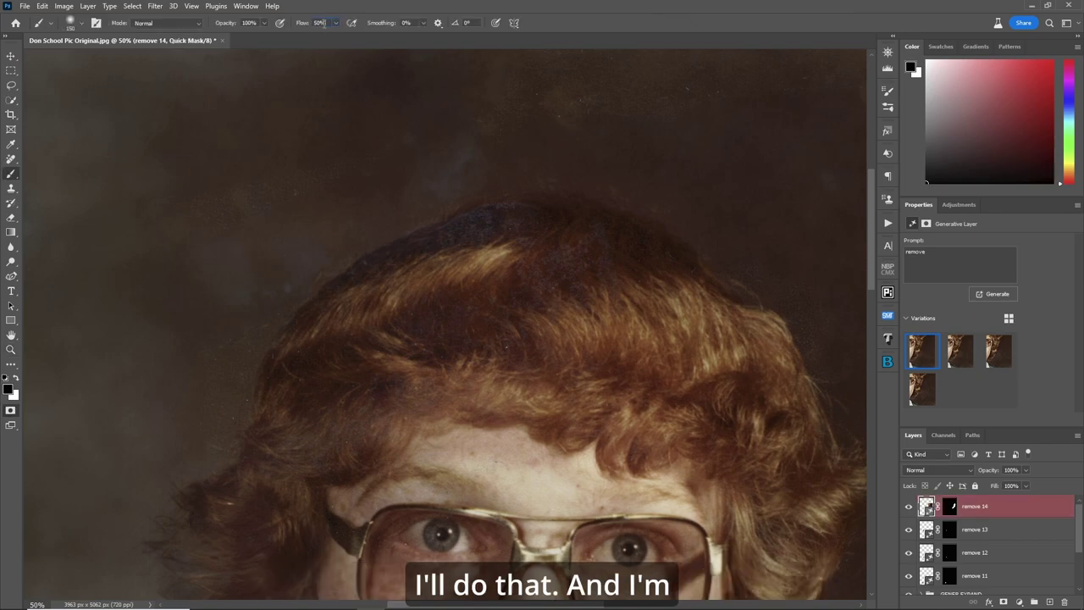
left_click(322, 23)
key("Return")
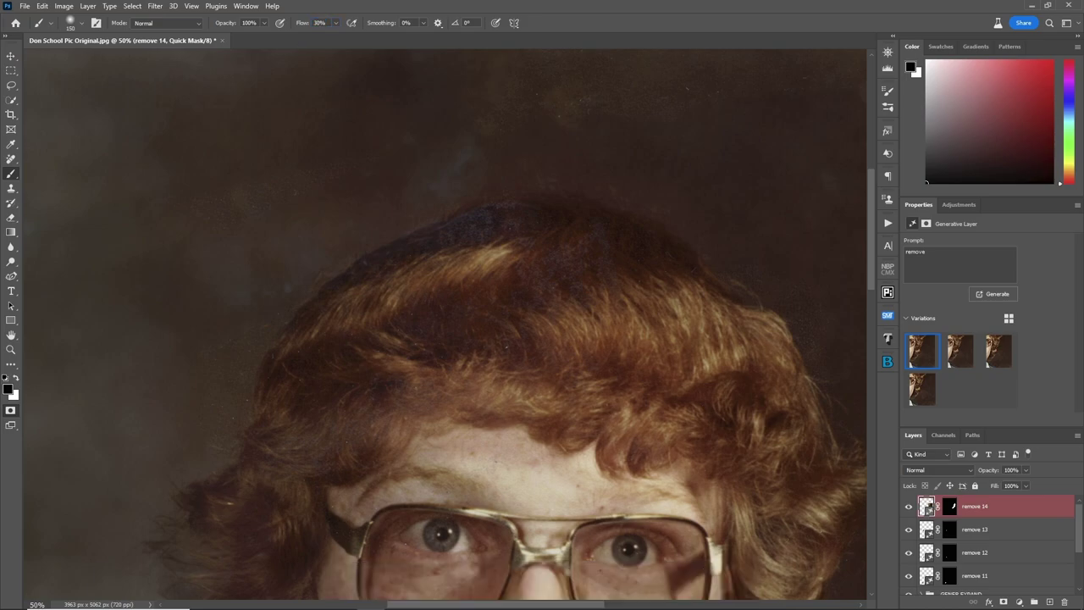
left_click_drag(108, 222, 408, 163)
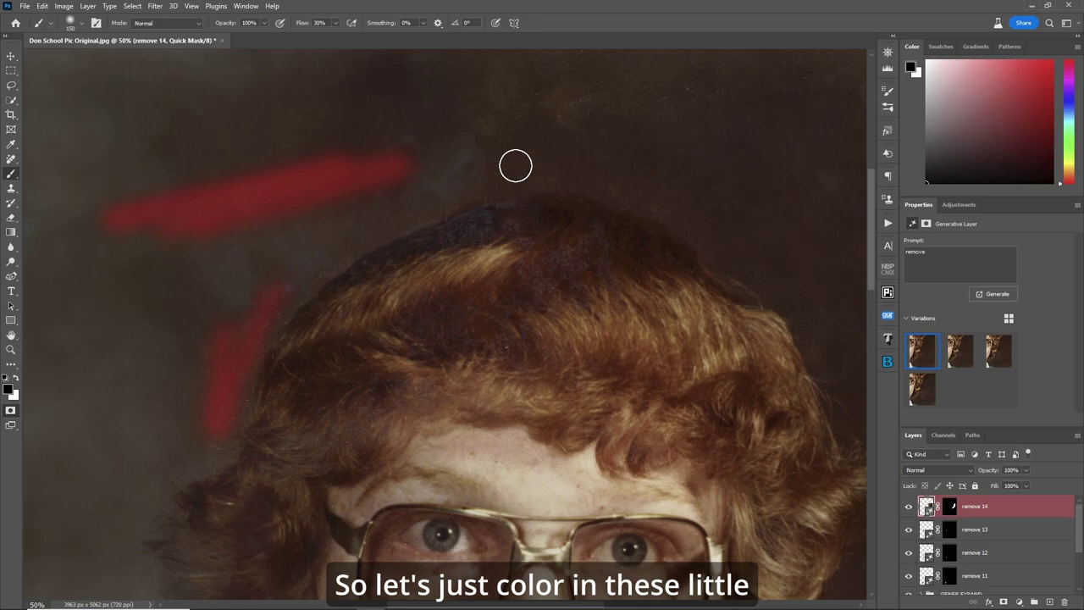
left_click_drag(429, 192, 356, 182)
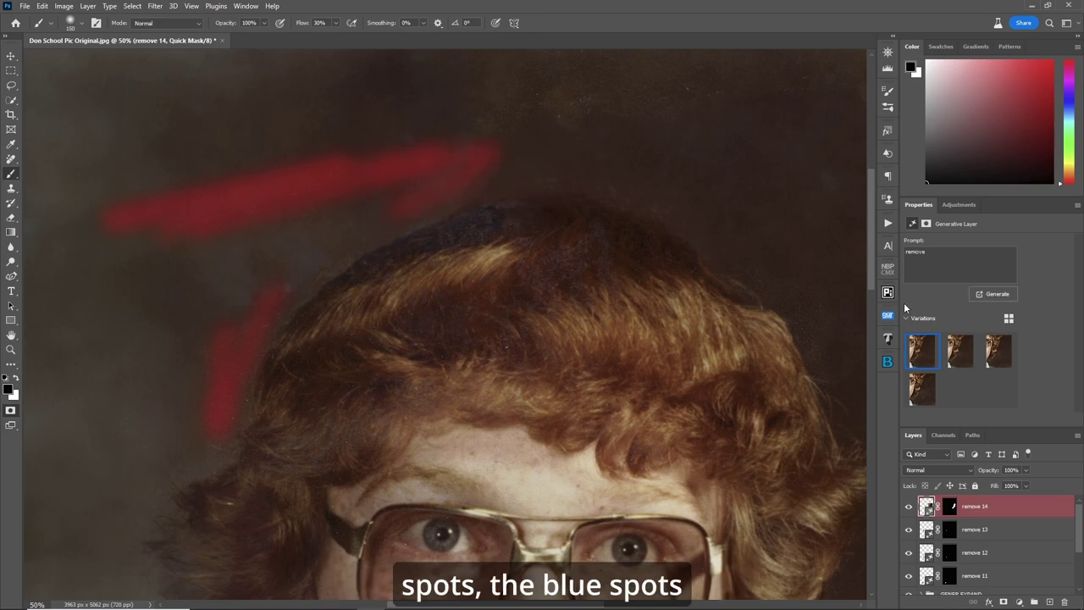
mouse_move(853, 347)
left_mouse_down()
mouse_move(805, 301)
mouse_move(774, 283)
left_mouse_up()
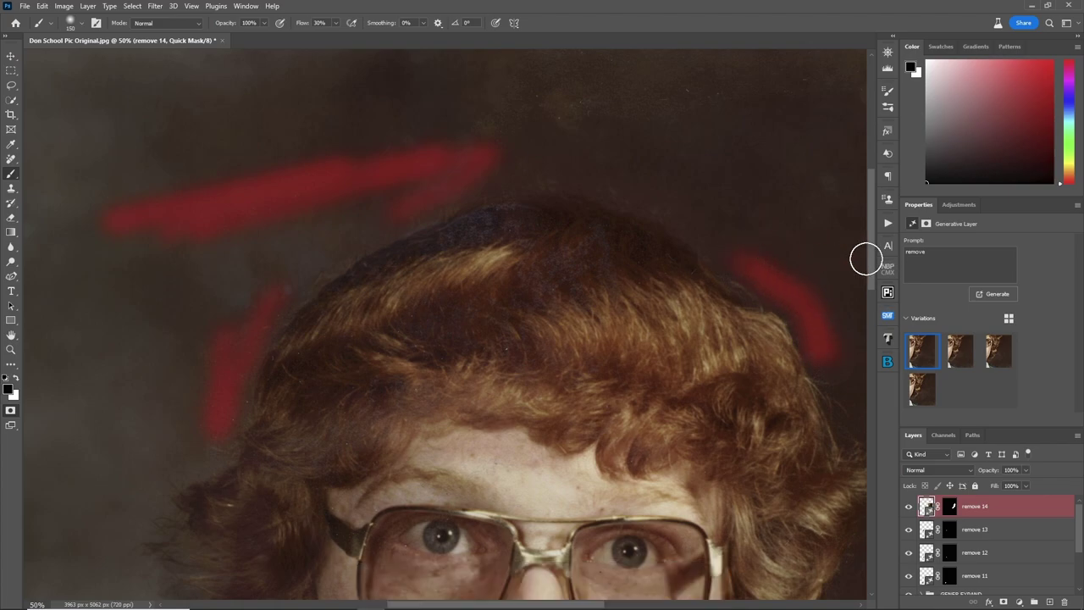
- Extend the quick mask with a 300 px brush along the photo's upper edge and a 175 px brush over the background beside the curls
scroll(865, 246, "up", 3)
scroll(564, 555, "right", 5)
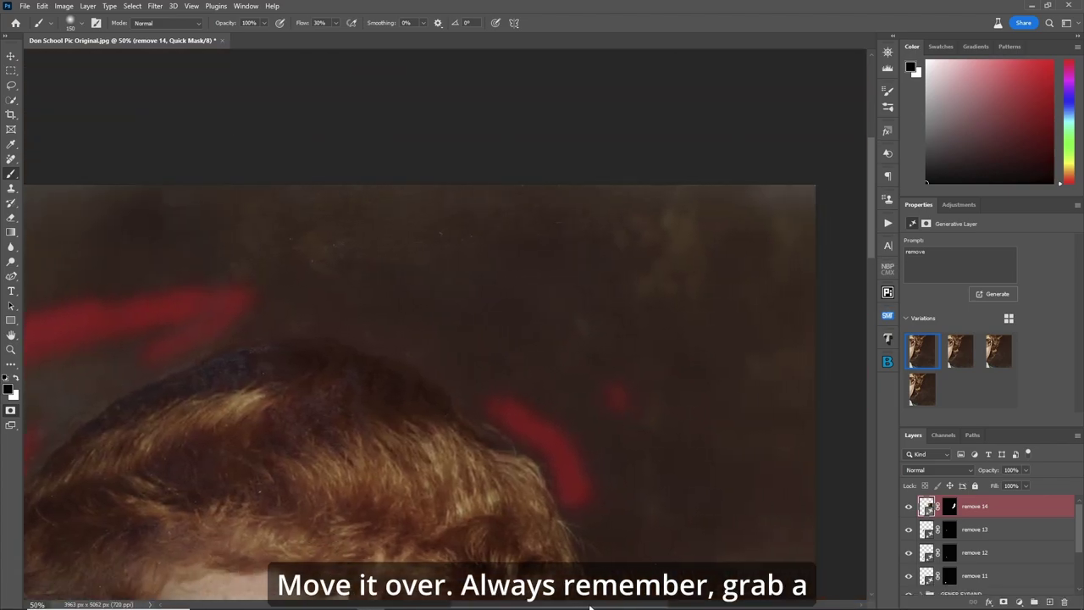
key("bracketright")
key("bracketright")
key("bracketright")
key("bracketright")
mouse_move(251, 264)
left_mouse_down()
mouse_move(251, 214)
mouse_move(814, 203)
left_mouse_up()
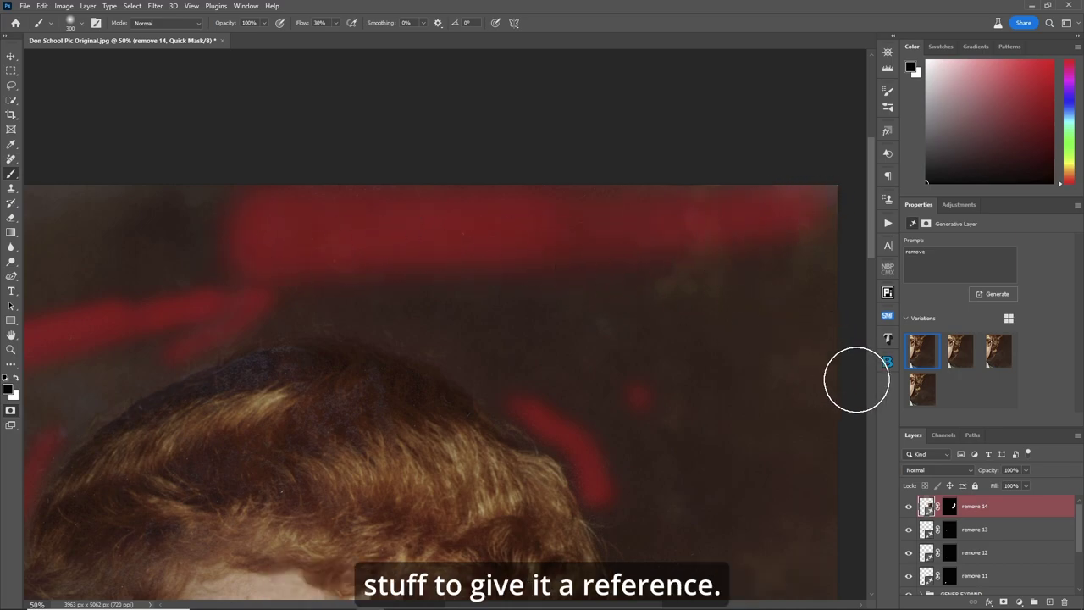
scroll(748, 309, "down", 3)
left_click_drag(747, 308, 641, 319)
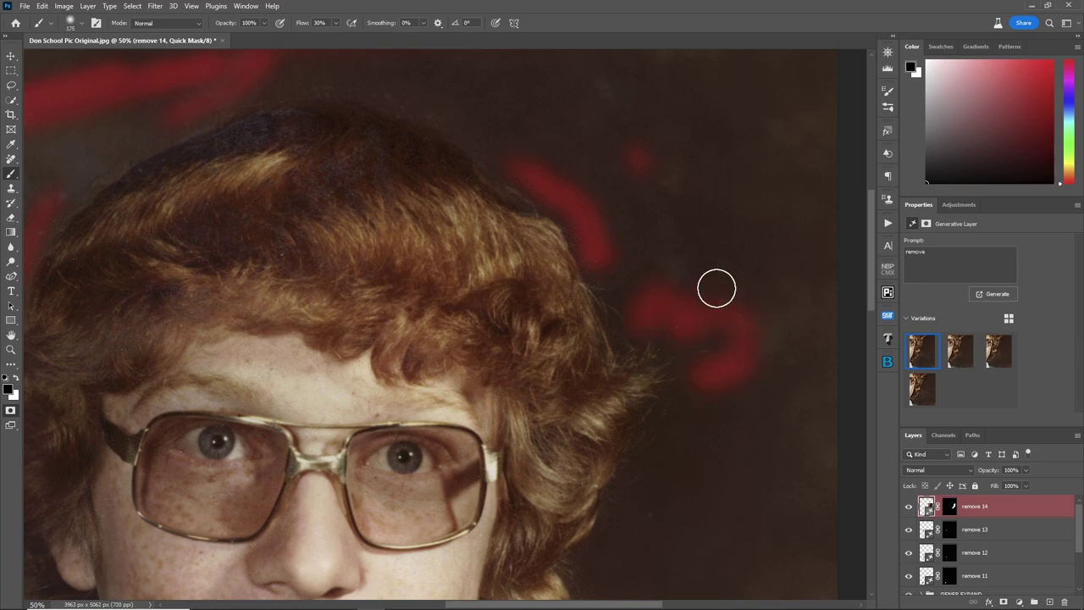
scroll(717, 288, "down", 3)
- Turn the background quick mask into a selection, invert it and run Generative Fill with the prompt "remove"
key("q")
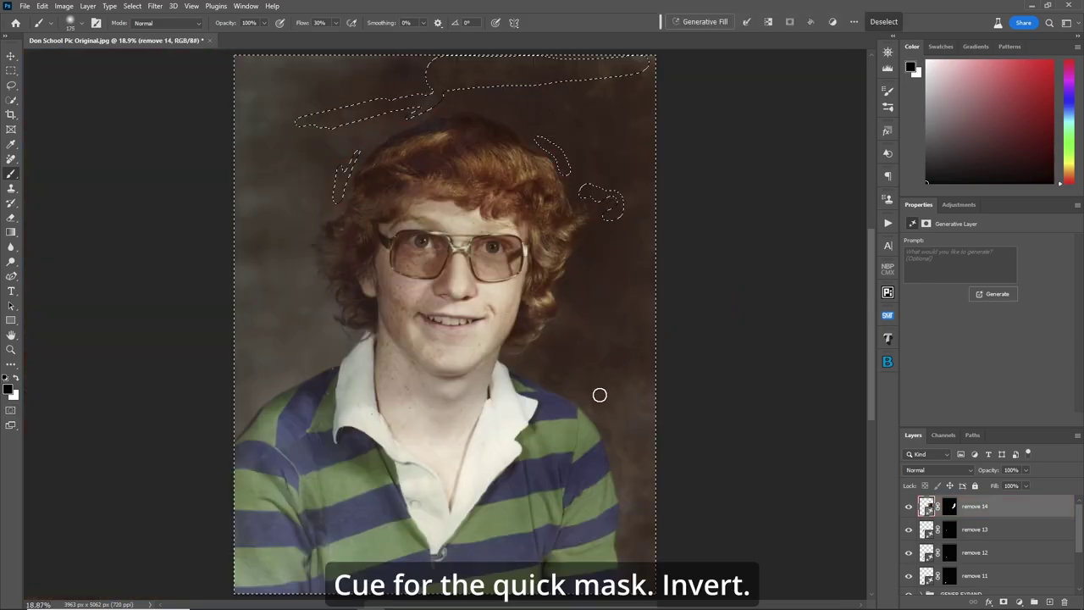
key("ctrl+shift+i")
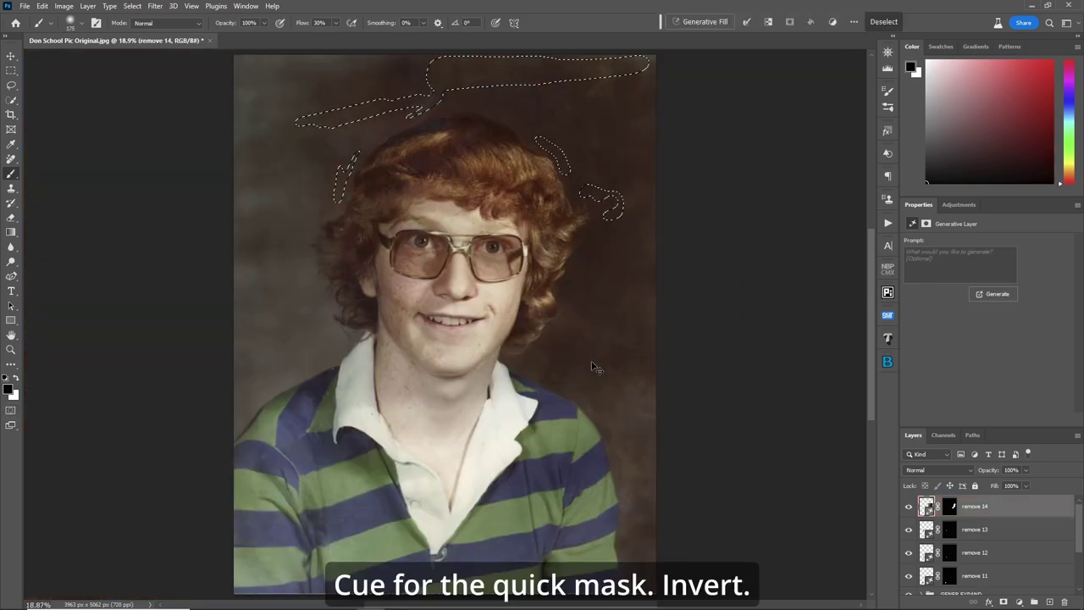
left_click(699, 22)
type("remove")
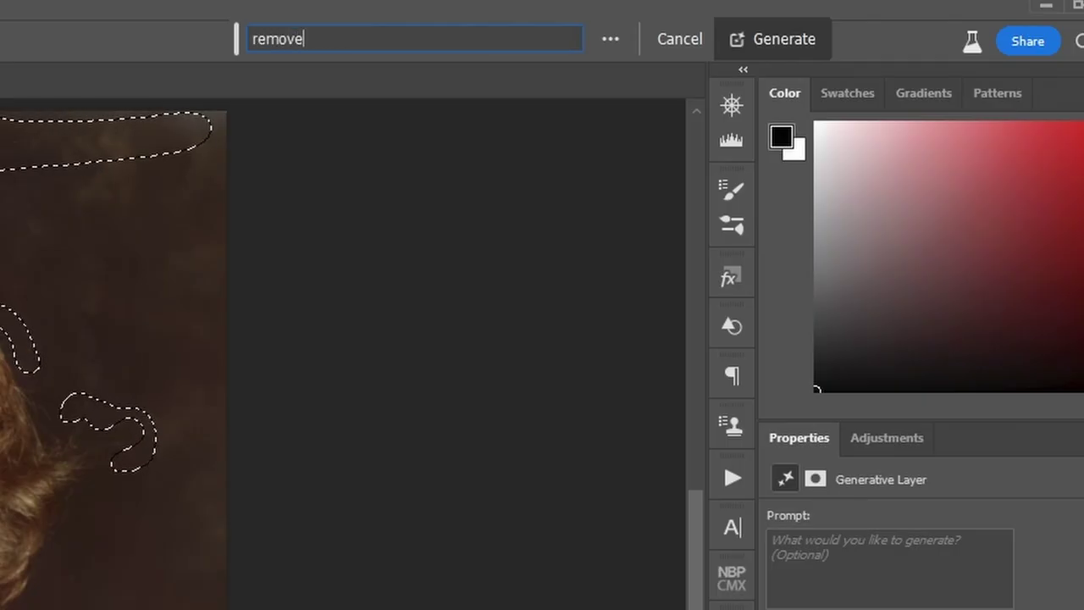
left_click(773, 39)
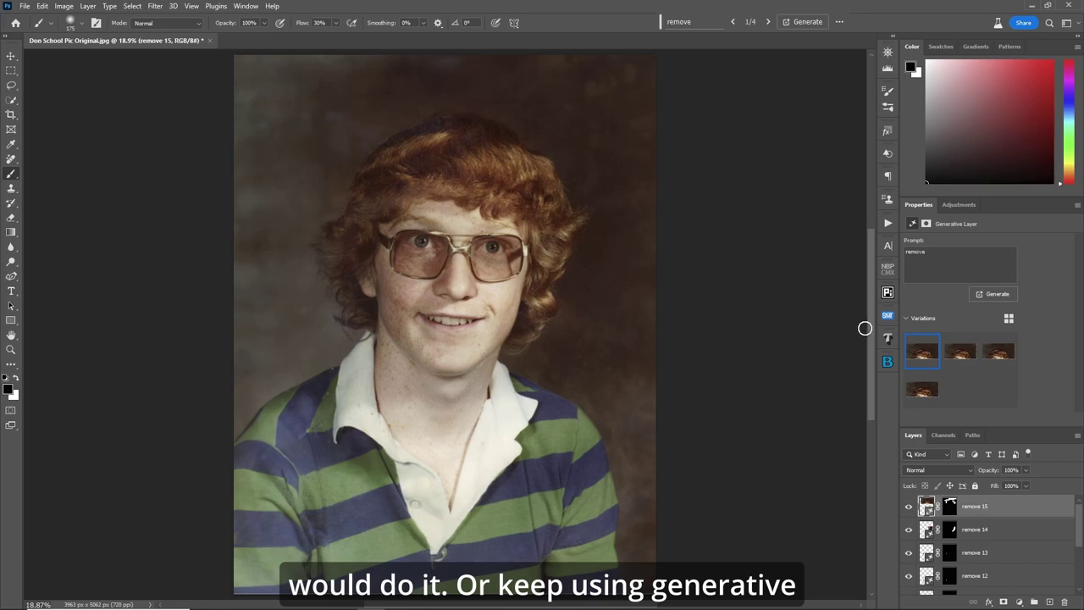
- In Quick Mask mode, lightly paint over the bluish patches in the hair at the crown and above the temple
scroll(869, 326, "up", 3)
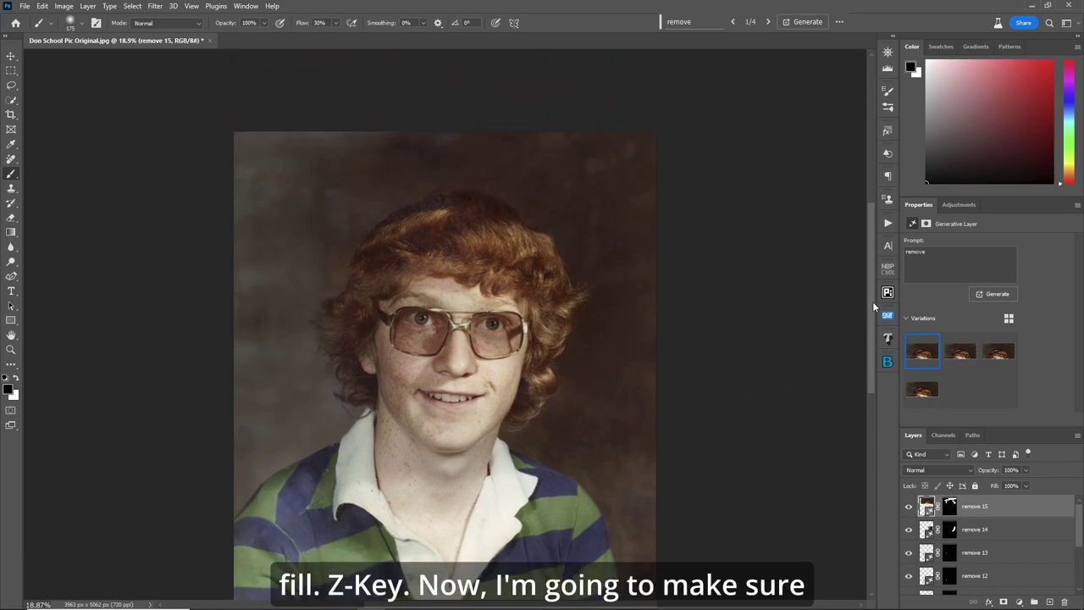
key("z")
left_click_drag(454, 231, 507, 245)
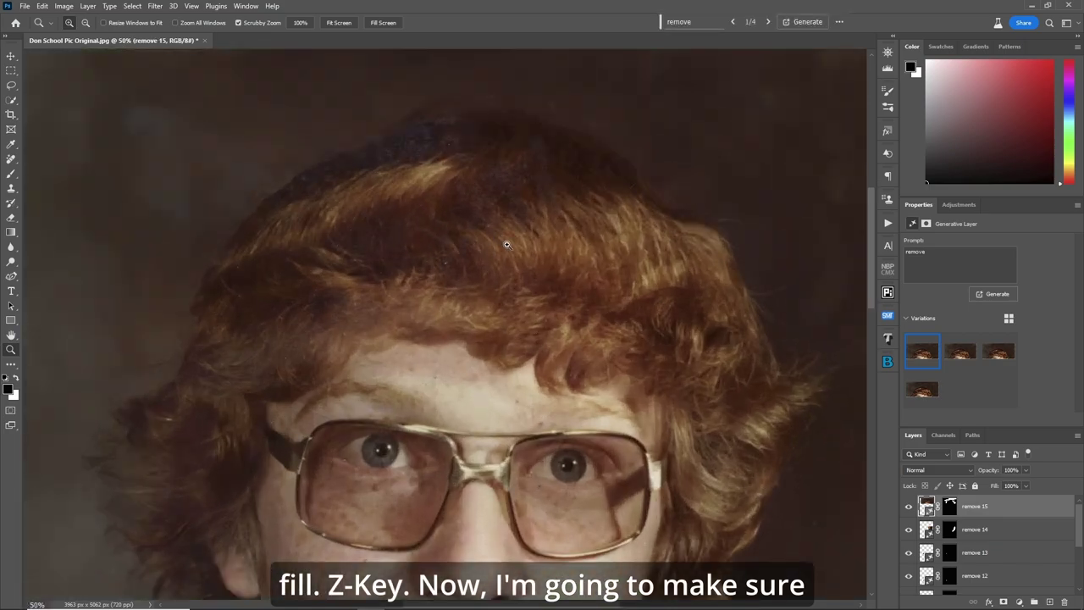
key("b")
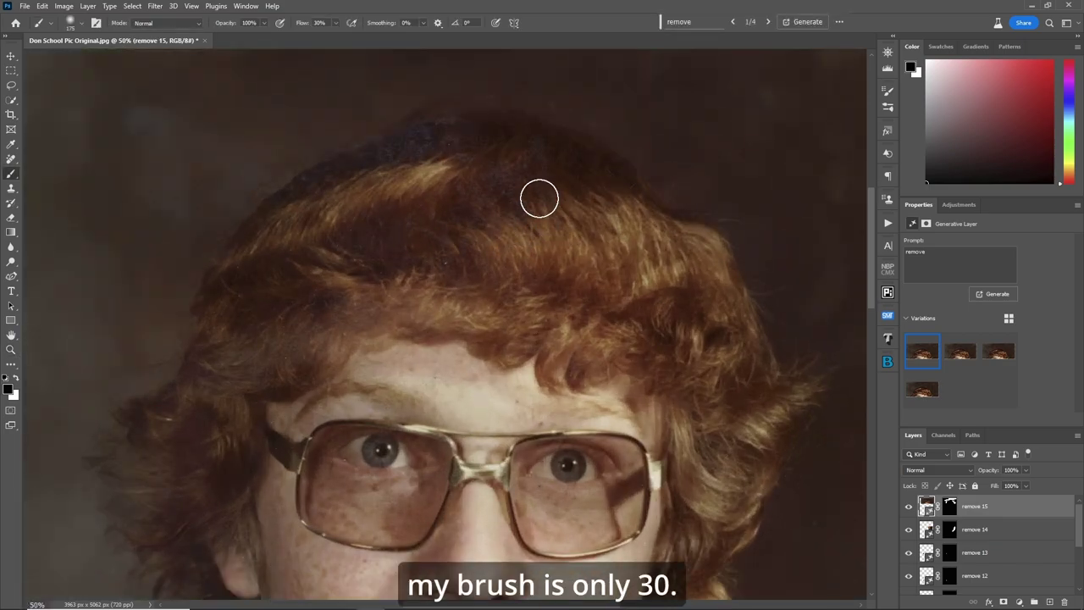
key("q")
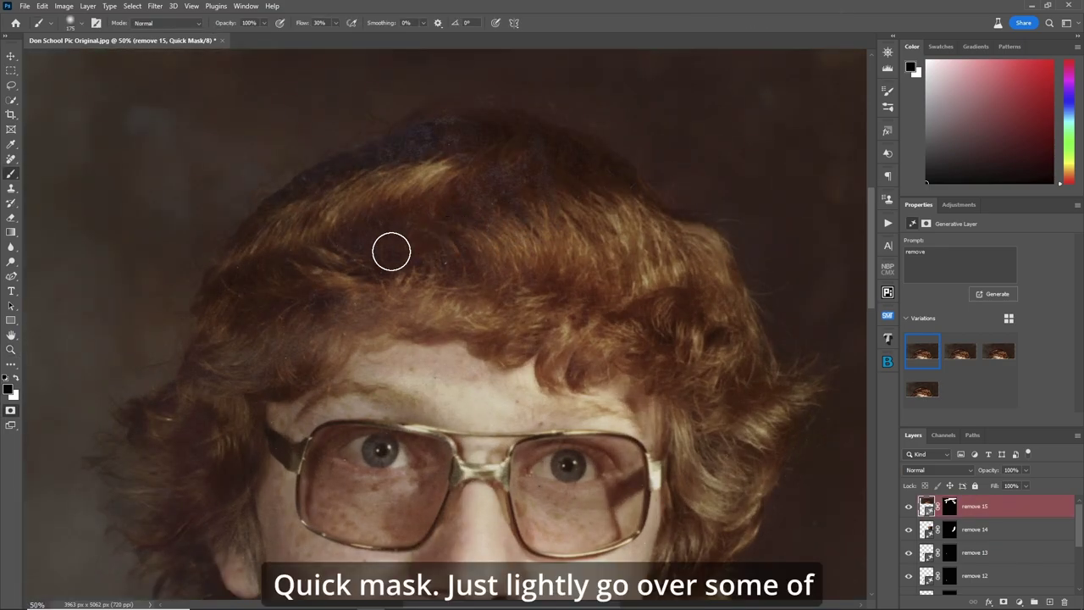
mouse_move(363, 246)
left_mouse_down()
mouse_move(467, 210)
mouse_move(542, 153)
mouse_move(504, 212)
mouse_move(436, 139)
mouse_move(324, 181)
mouse_move(287, 210)
left_mouse_up()
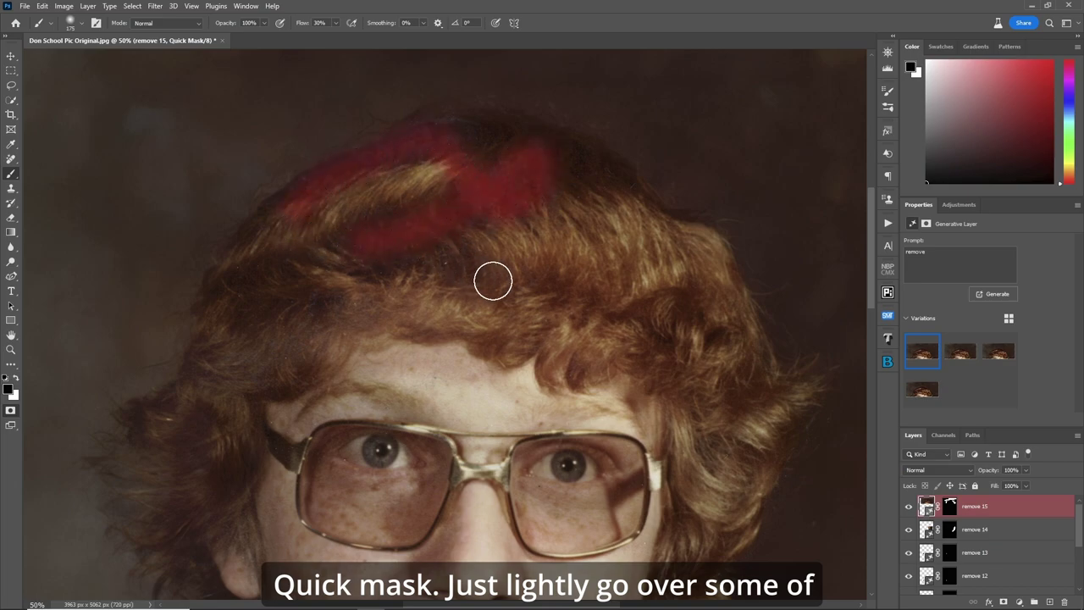
mouse_move(360, 292)
left_mouse_down()
mouse_move(346, 314)
mouse_move(300, 305)
mouse_move(294, 357)
mouse_move(194, 375)
mouse_move(262, 363)
mouse_move(266, 400)
mouse_move(247, 406)
mouse_move(215, 379)
mouse_move(362, 279)
mouse_move(234, 286)
left_mouse_up()
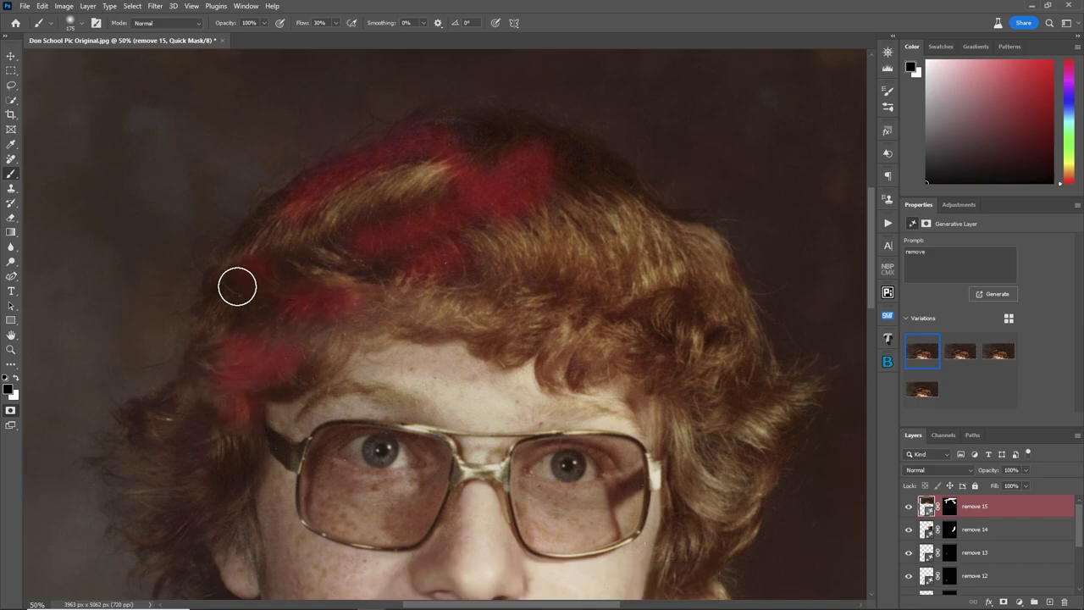
mouse_move(491, 131)
left_mouse_down()
mouse_move(460, 126)
mouse_move(482, 160)
mouse_move(530, 155)
left_mouse_up()
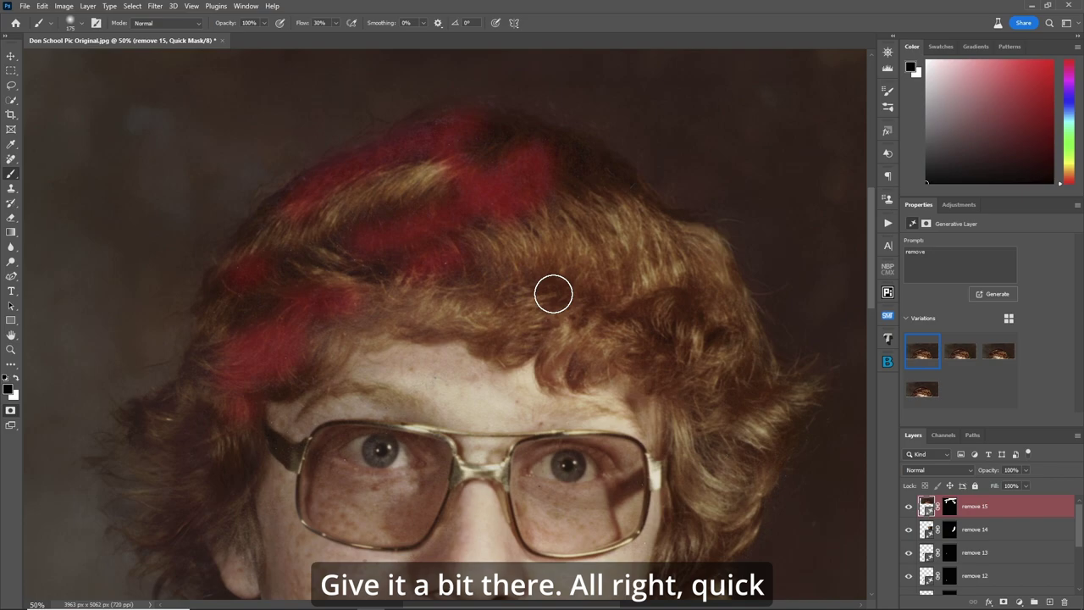
- Convert the hair quick mask to an inverted selection and run Generative Fill with the prompt "remove"
key("q")
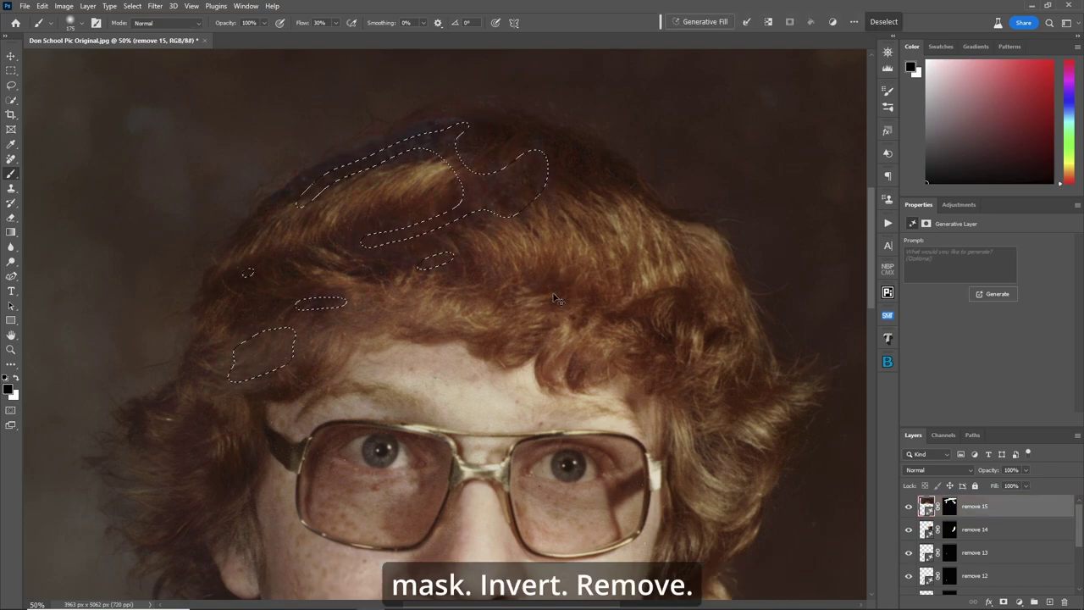
type("remo")
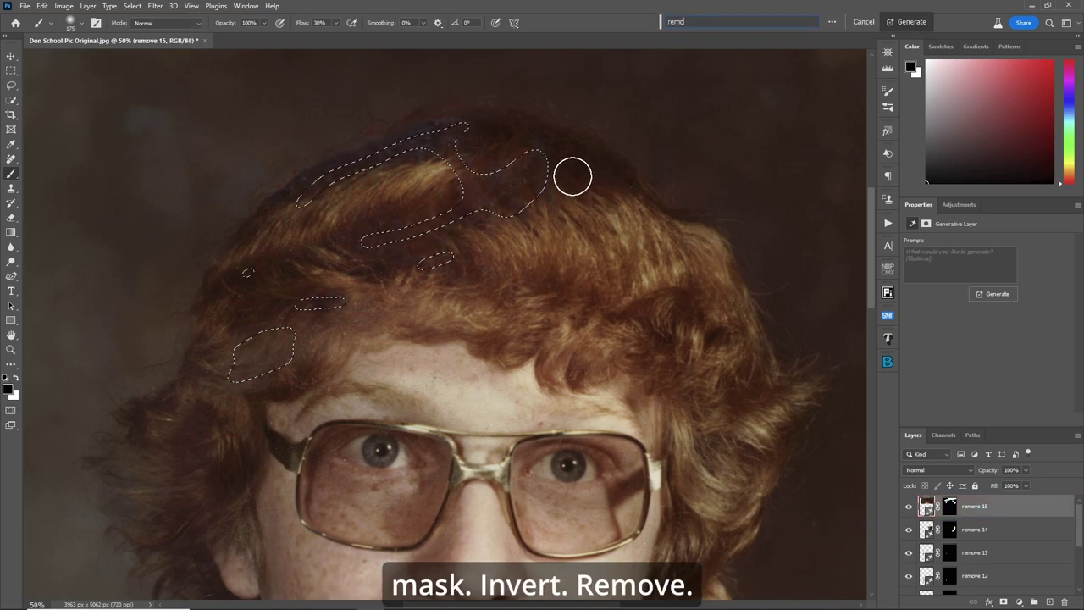
type("ve")
left_click(906, 22)
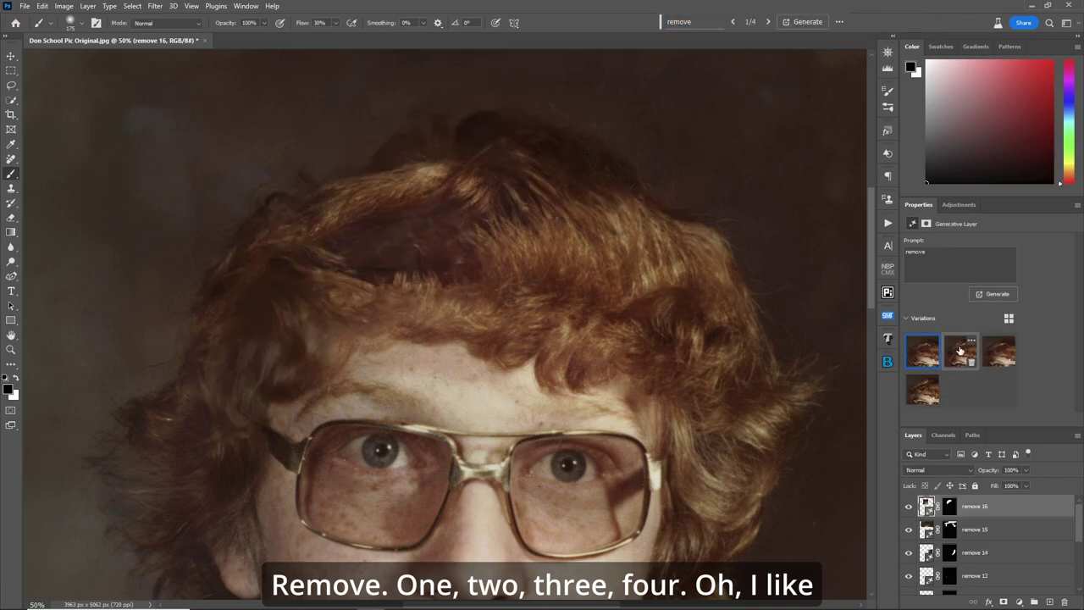
- Go through the generated hair variations on the remove 16 layer and choose the fourth one
left_click(962, 352)
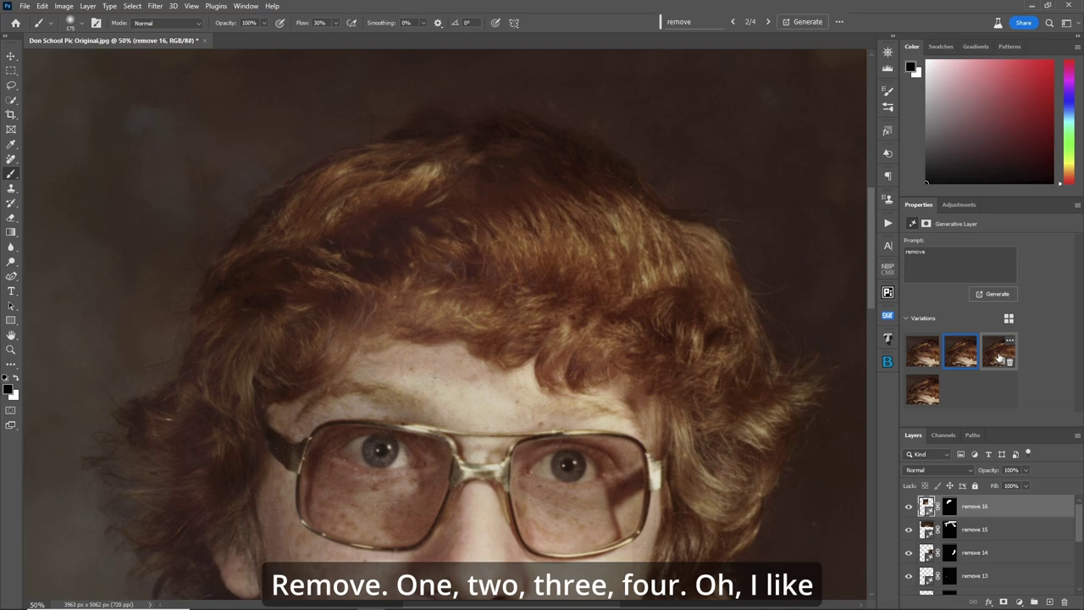
left_click(998, 359)
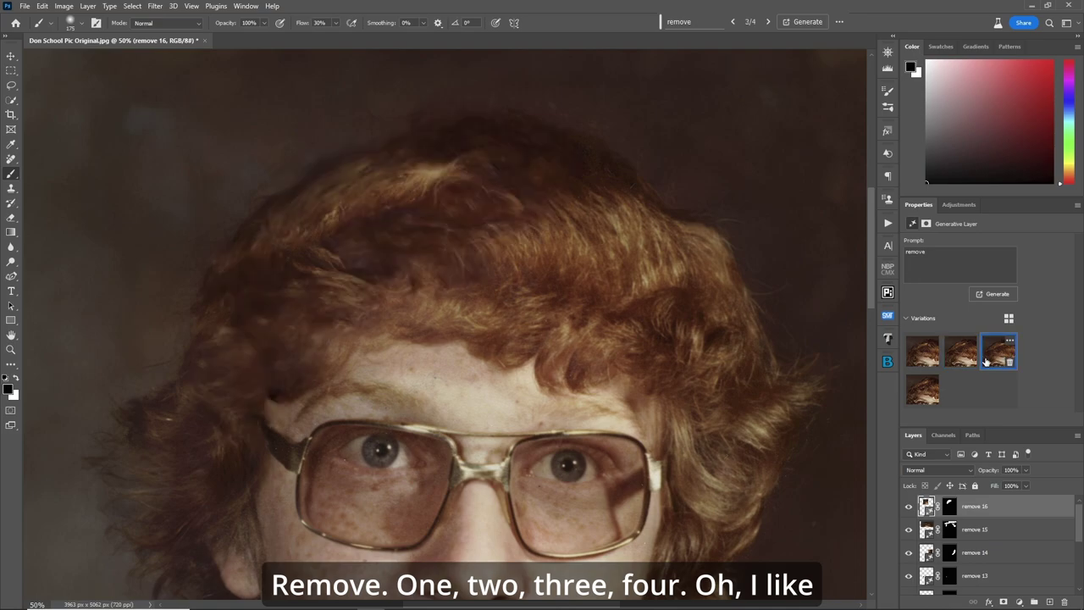
left_click(917, 391)
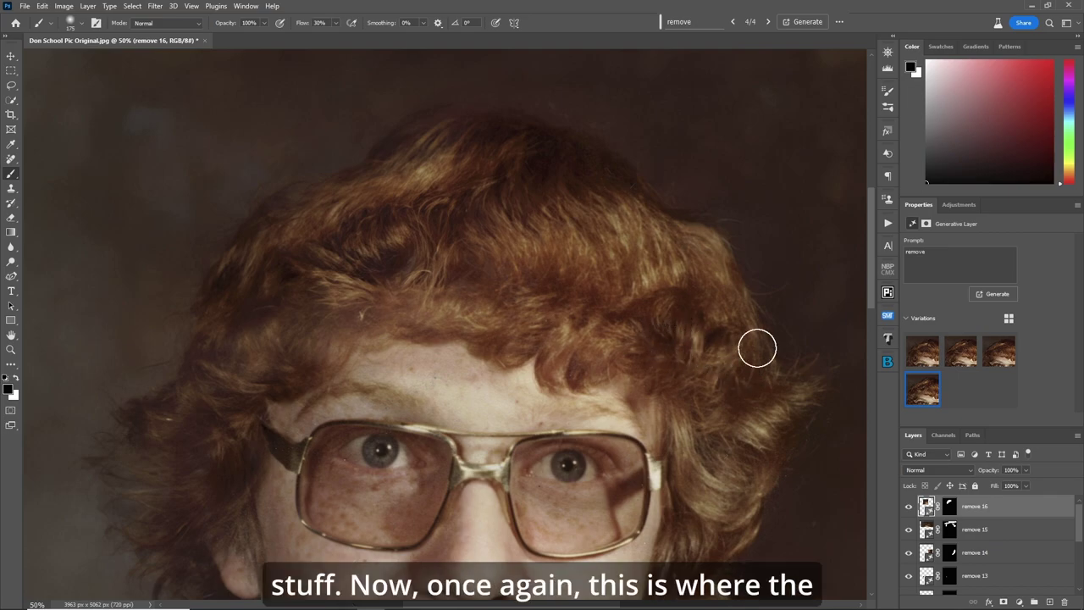
- Target the layer mask of remove 16 and run Apply Image on it to blend the hair fill
left_click(950, 507)
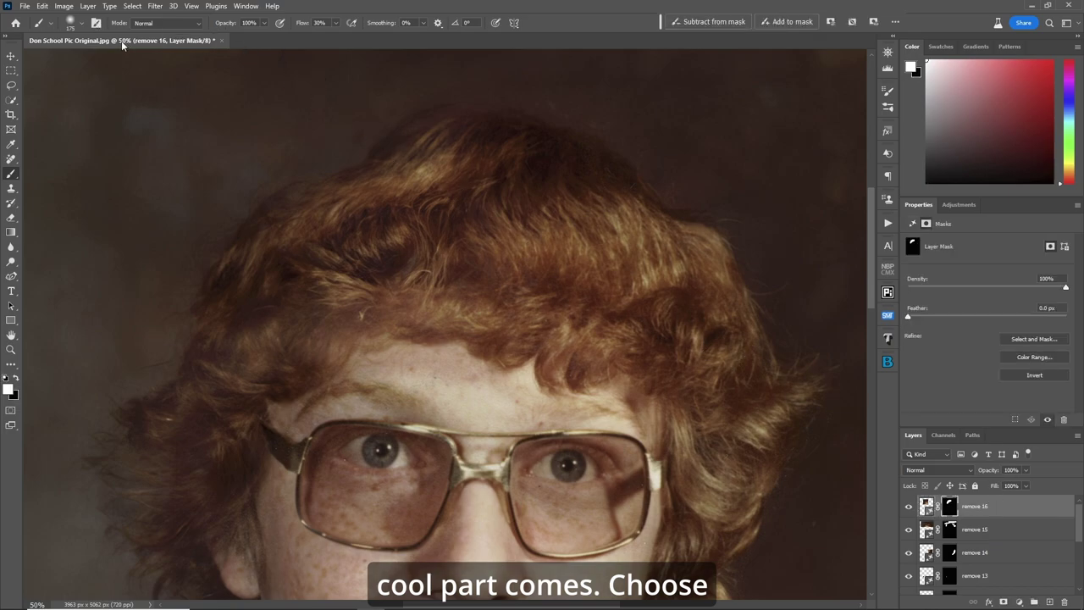
left_click(64, 6)
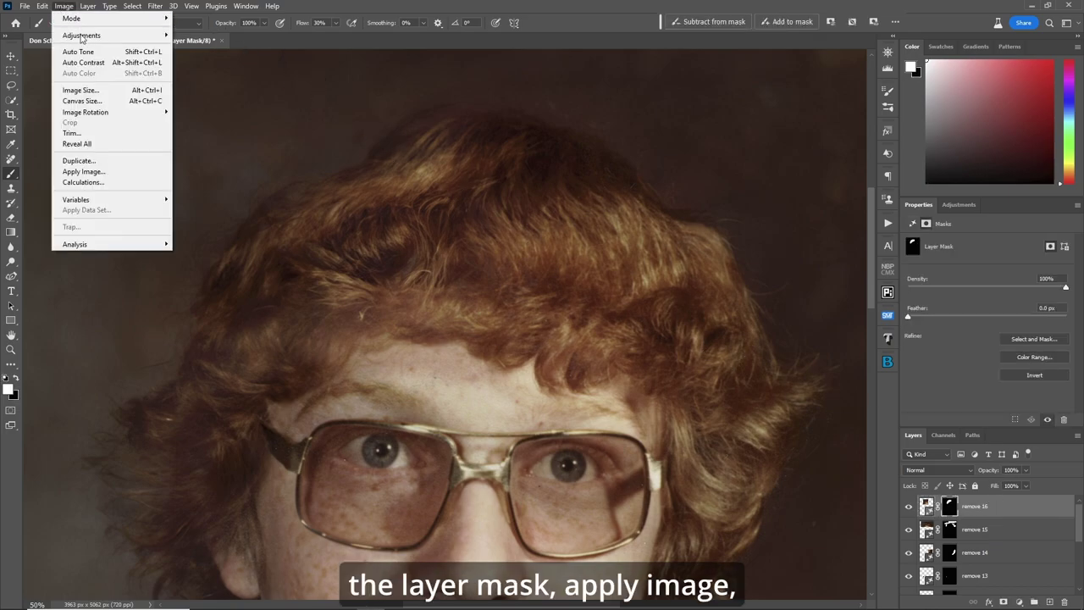
left_click(128, 176)
left_click(879, 91)
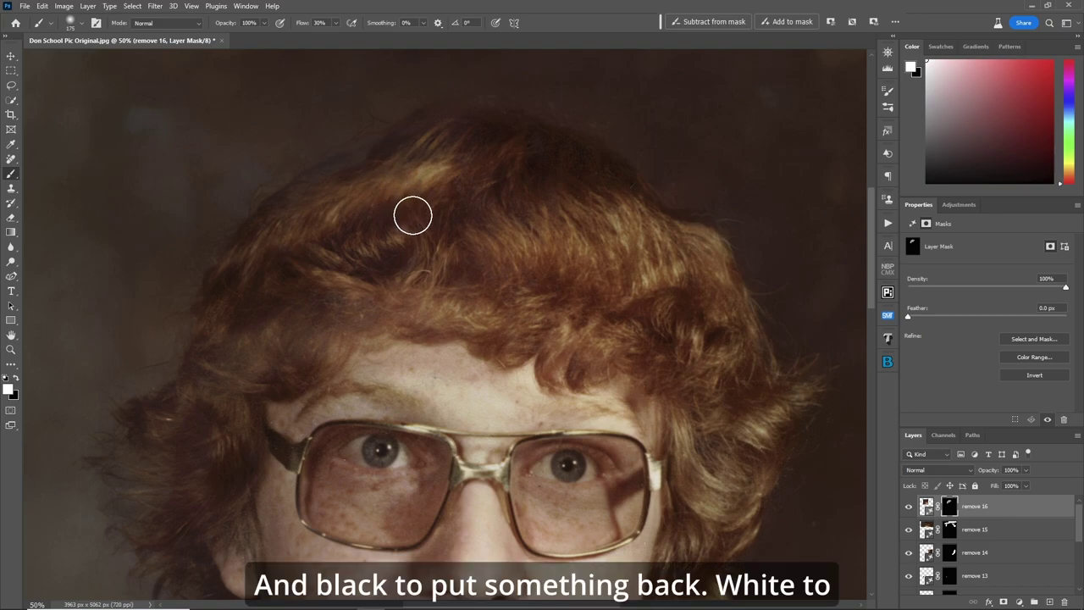
key("x")
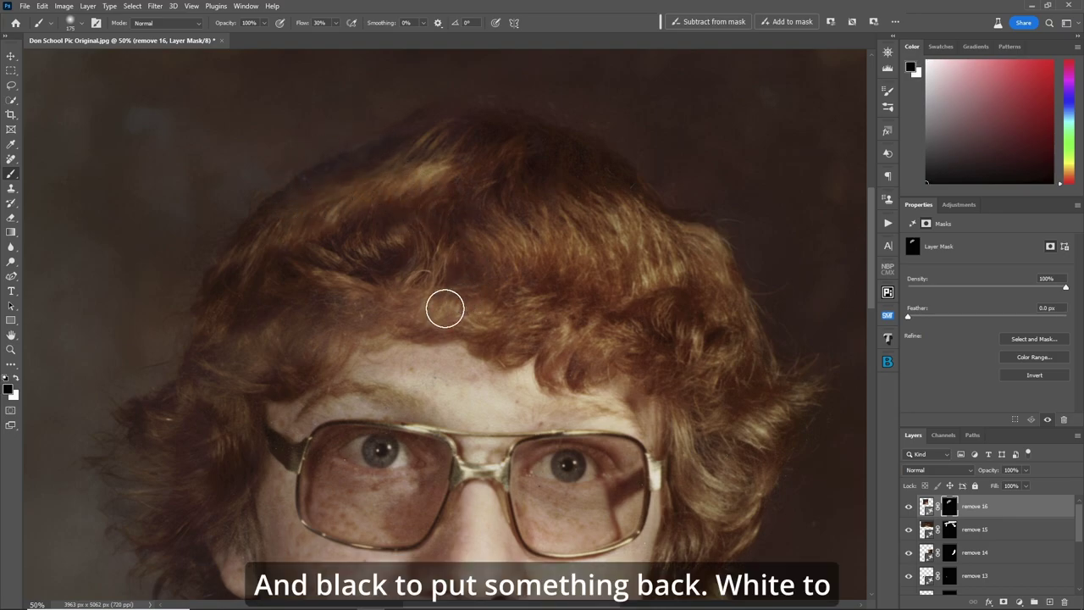
key("x")
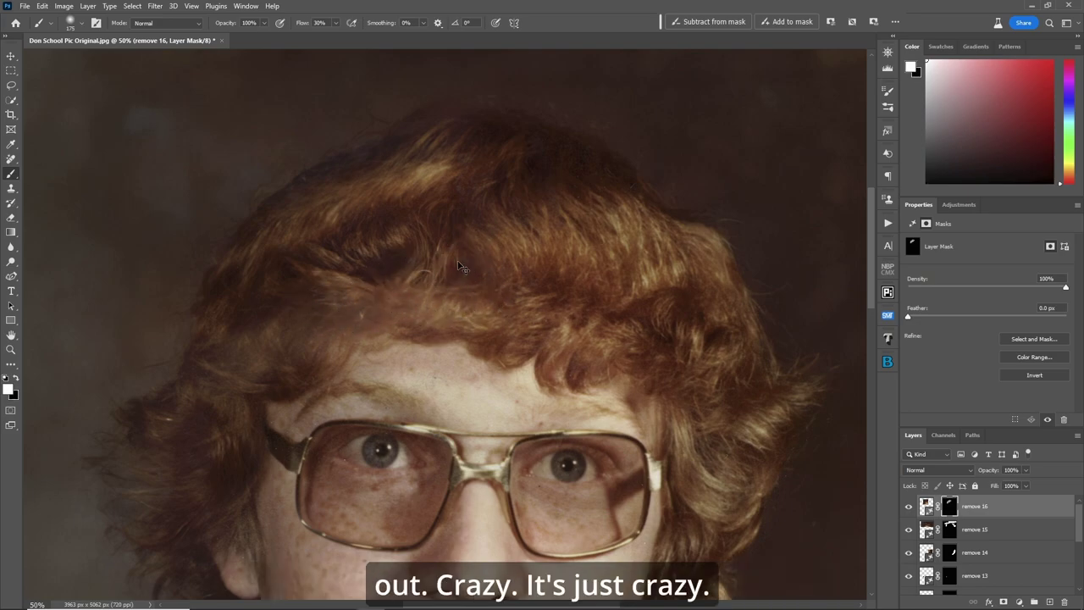
- Group the layers from remove 16 down to remove 11 into a new group named "GENERx5"
key("ctrl+0")
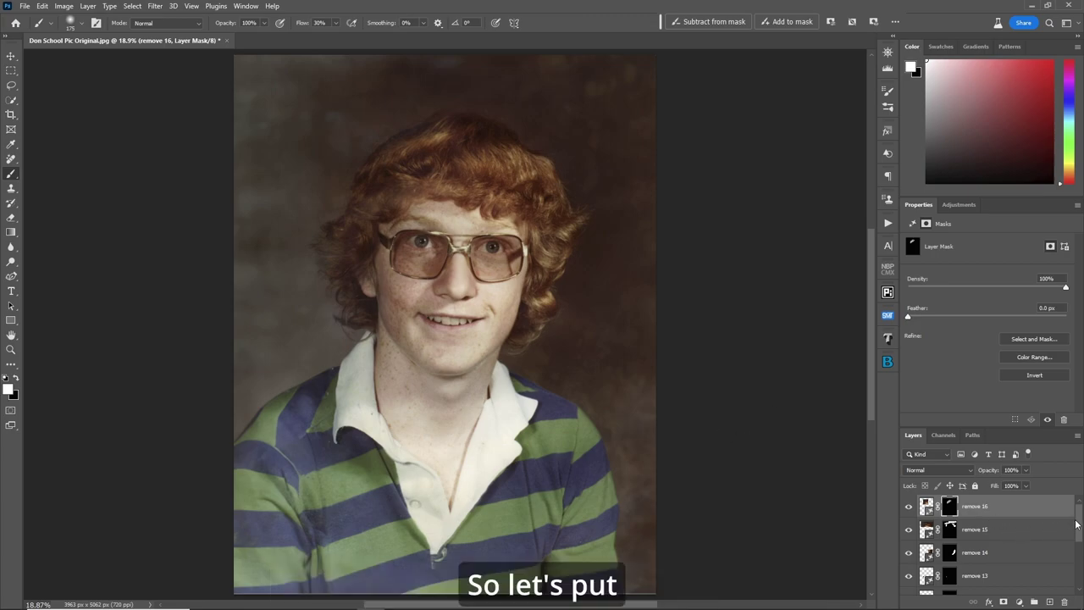
scroll(1081, 525, "down", 4)
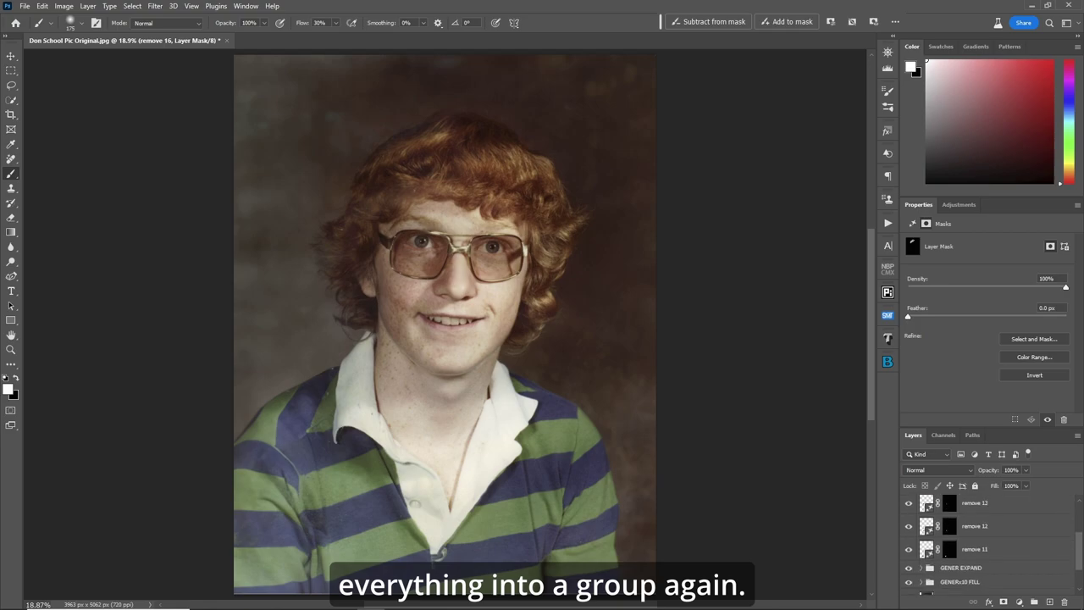
left_click(1021, 545, "shift")
key("ctrl+g")
type("GENER")
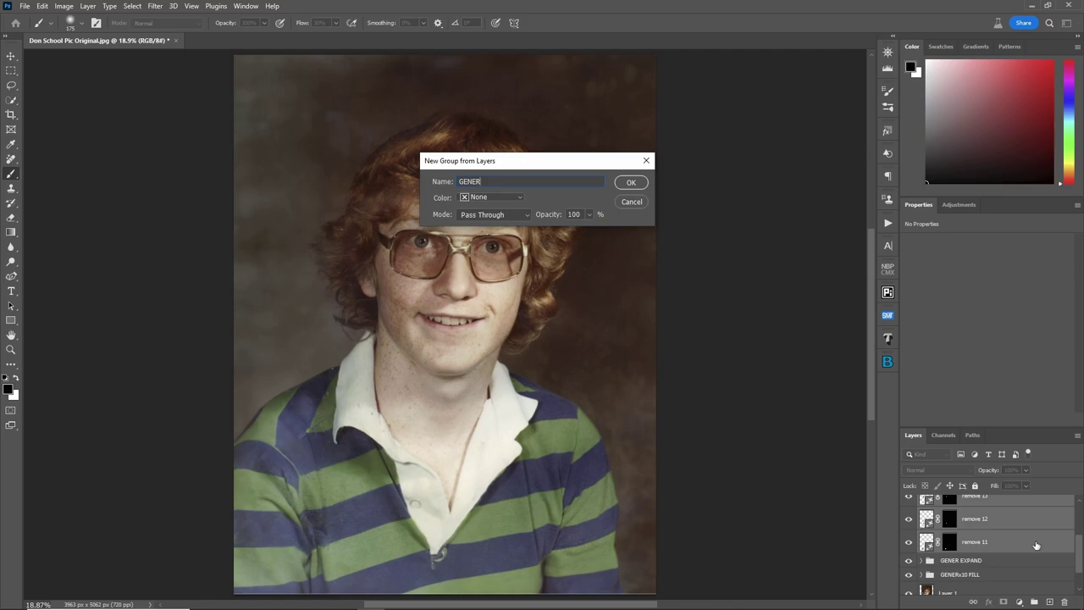
type("x5")
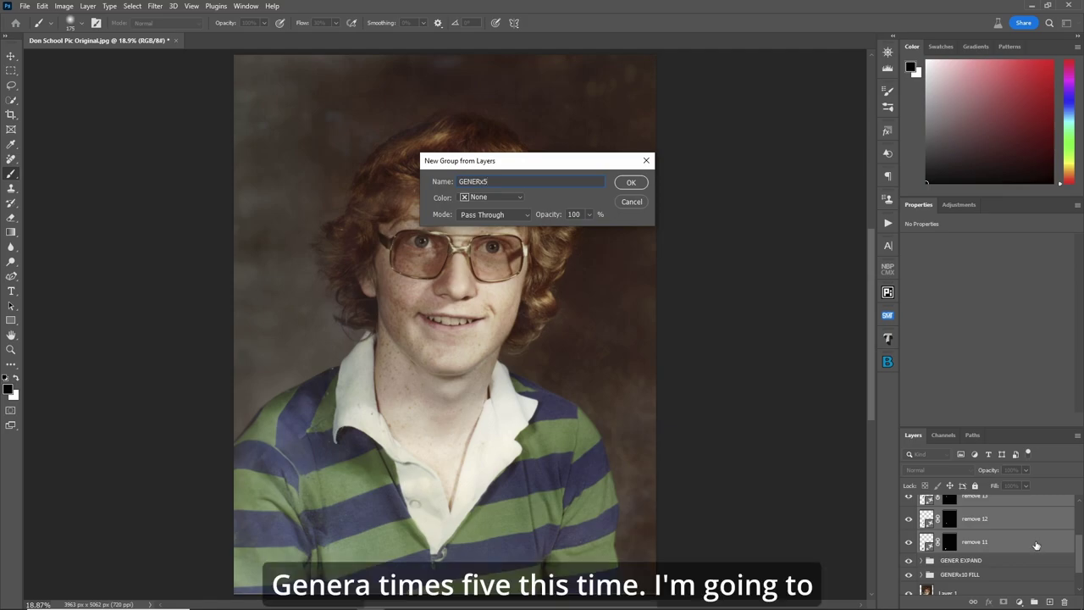
key("Return")
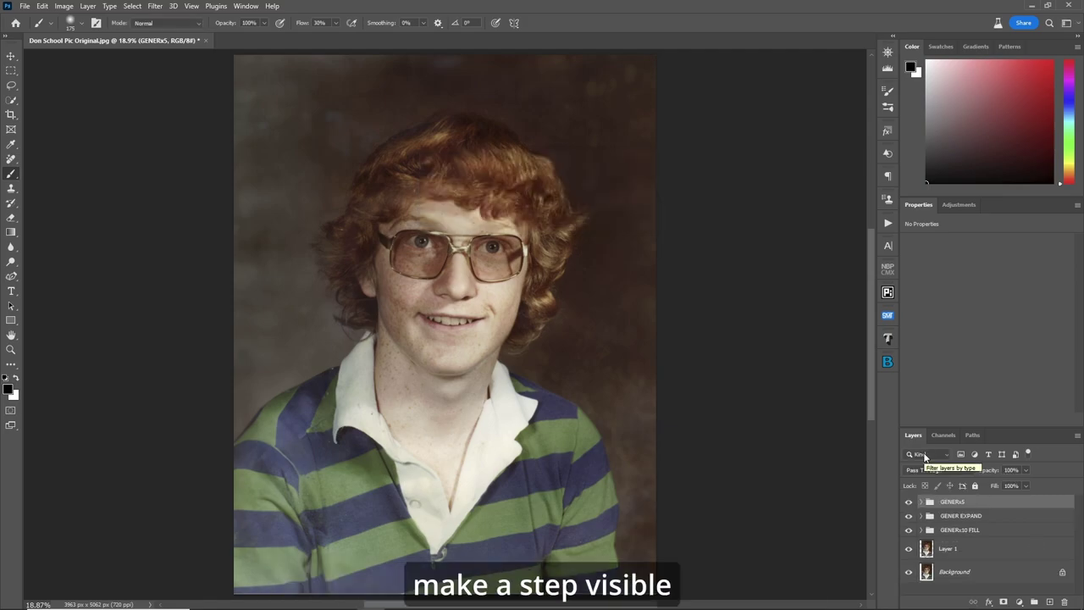
- Stamp all visible layers into a new top layer and compare it with the original Background, keeping the groups and Layer 1 hidden
key("ctrl+alt+shift+e")
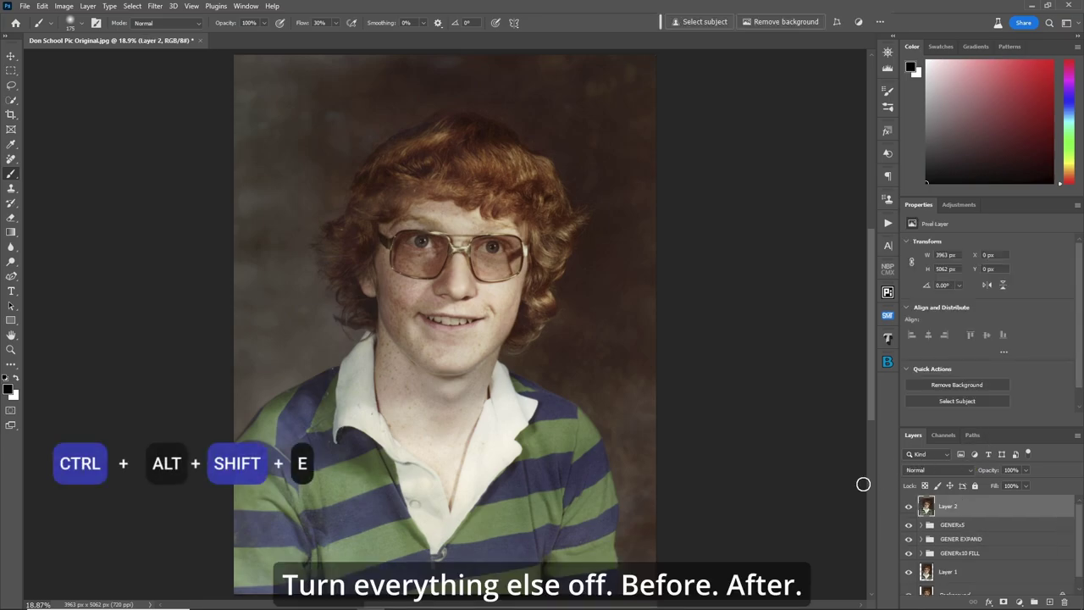
left_click(909, 506, "alt")
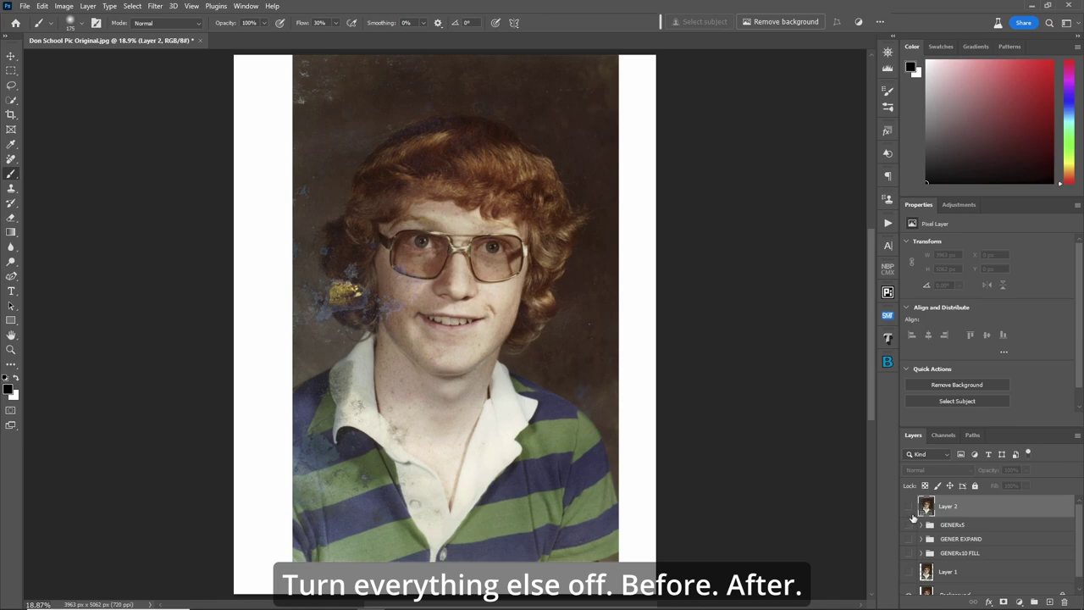
left_click(908, 506)
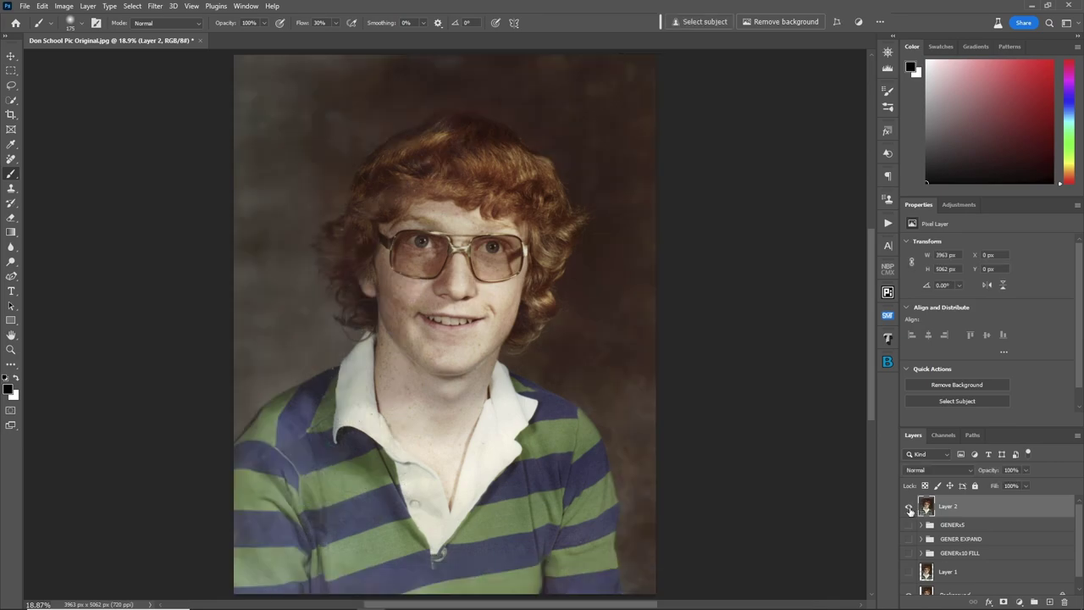
left_click(909, 507)
left_click(910, 508)
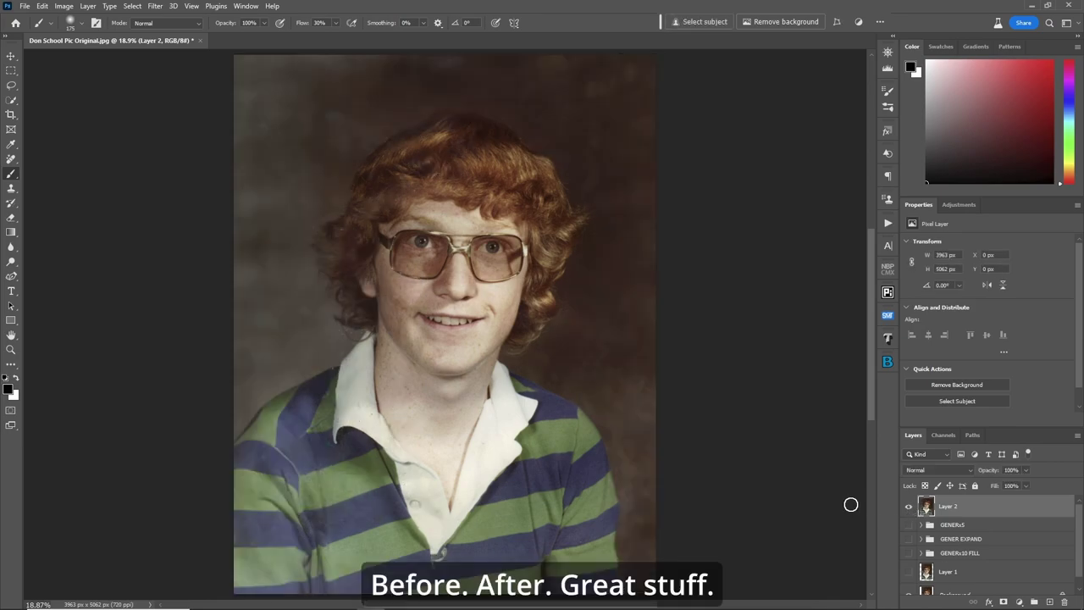